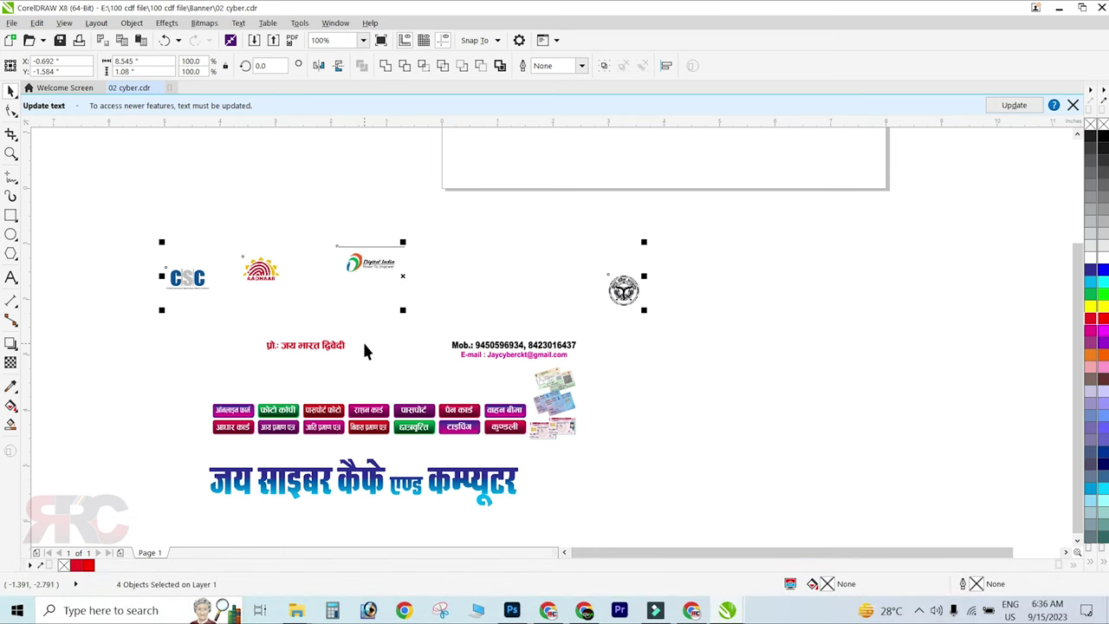
- Import 02 cyber.jpg from the Desktop and place it right of the loose banner parts
left_click(10, 24)
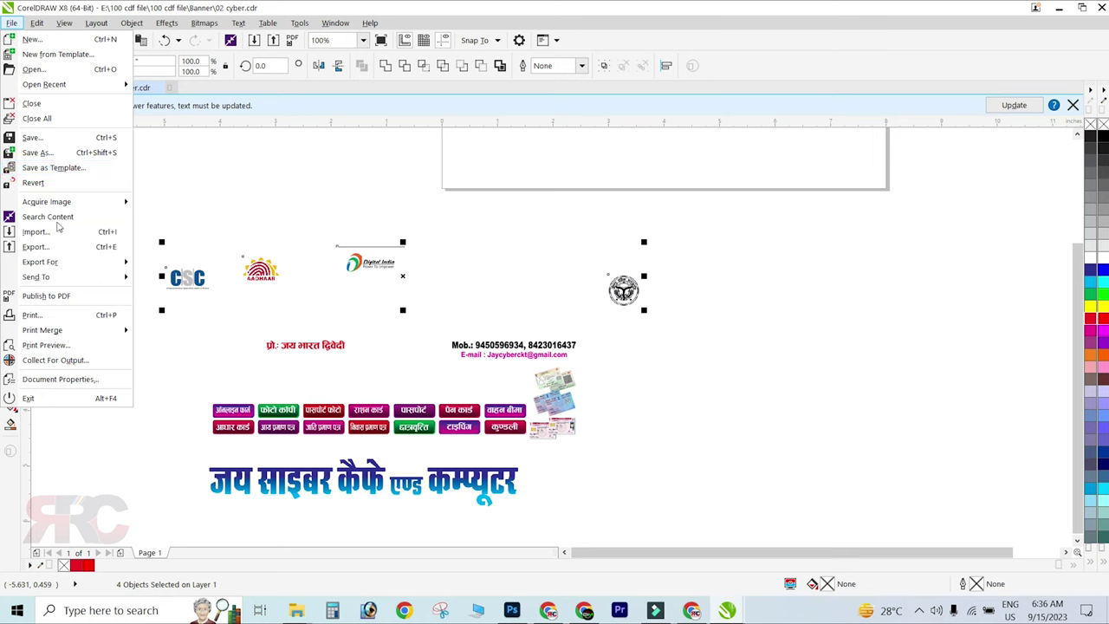
left_click(88, 232)
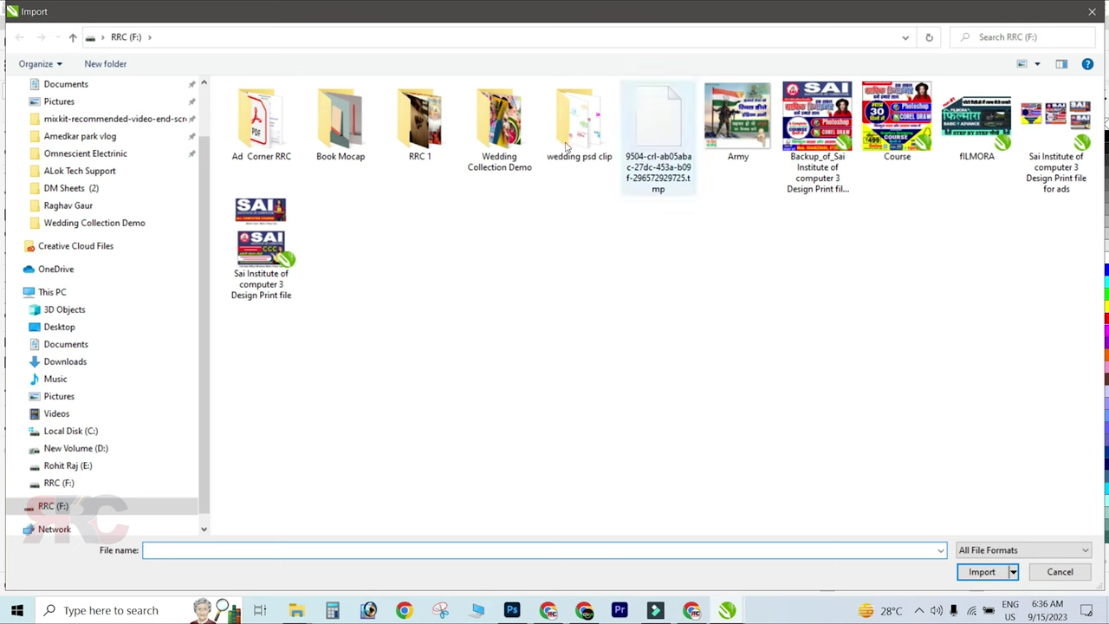
left_click(65, 327)
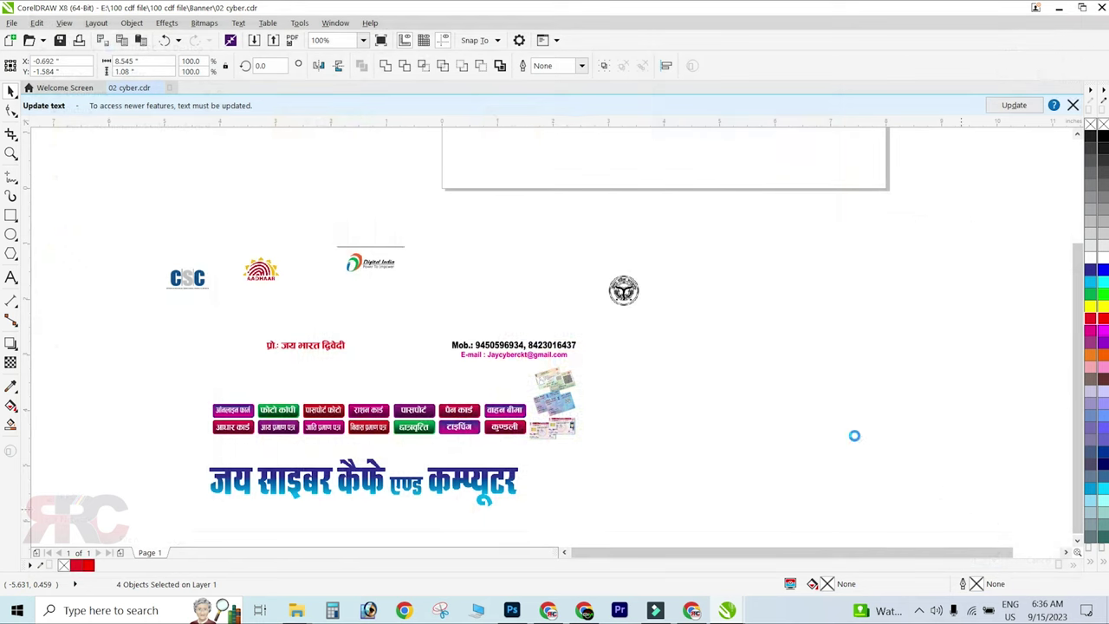
left_click_drag(659, 199, 1035, 338)
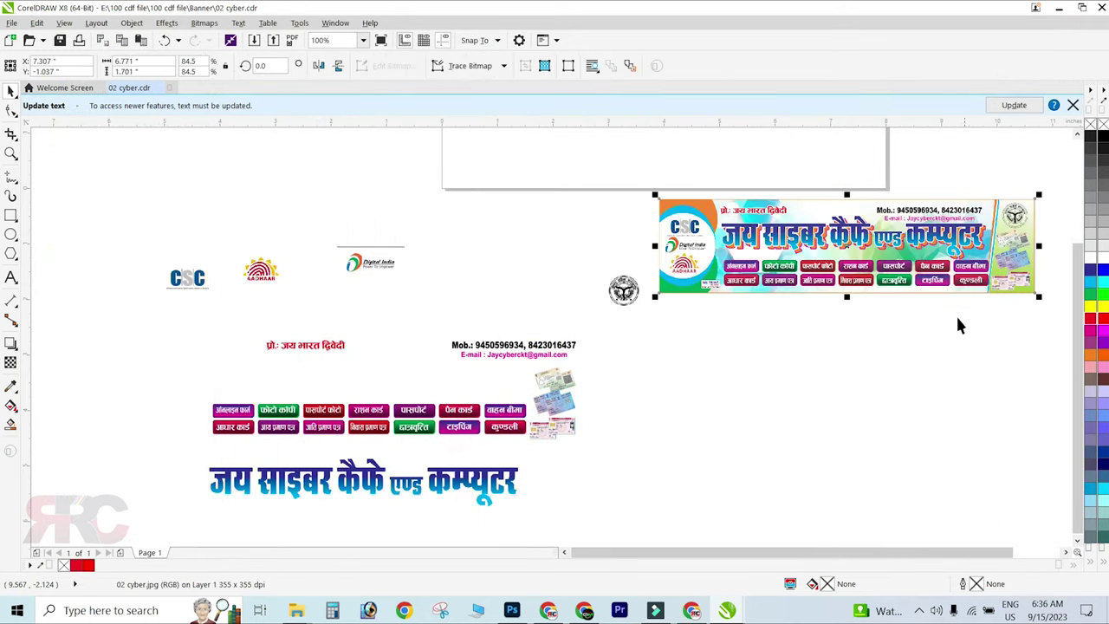
- Zoom out, check the page dimensions, and select then deselect the imported banner image
scroll(656, 368, "down", 2)
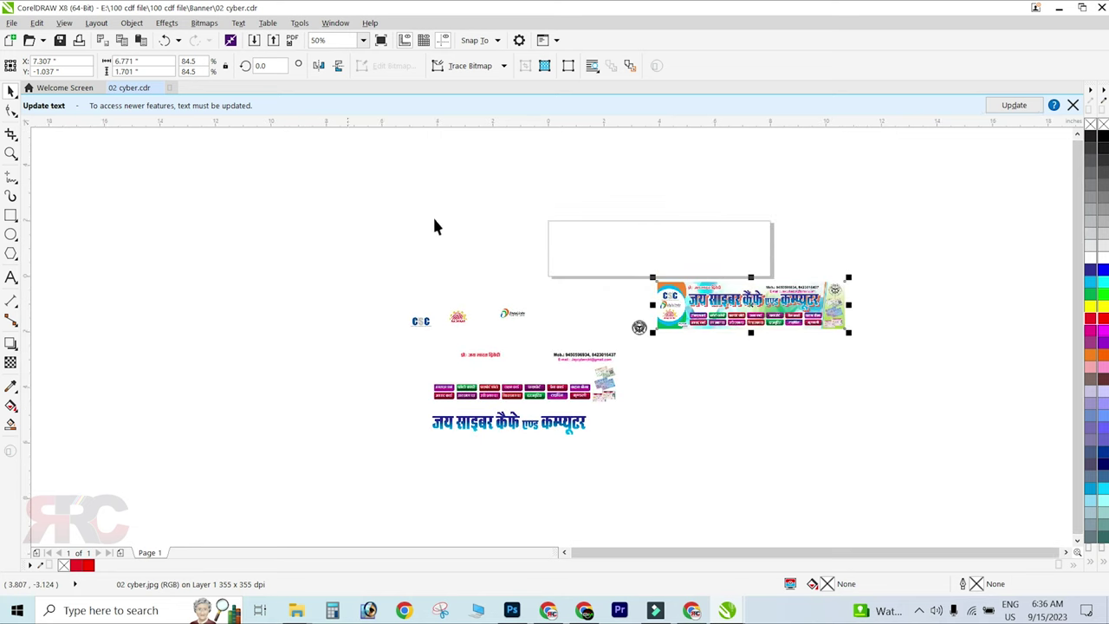
left_click(356, 225)
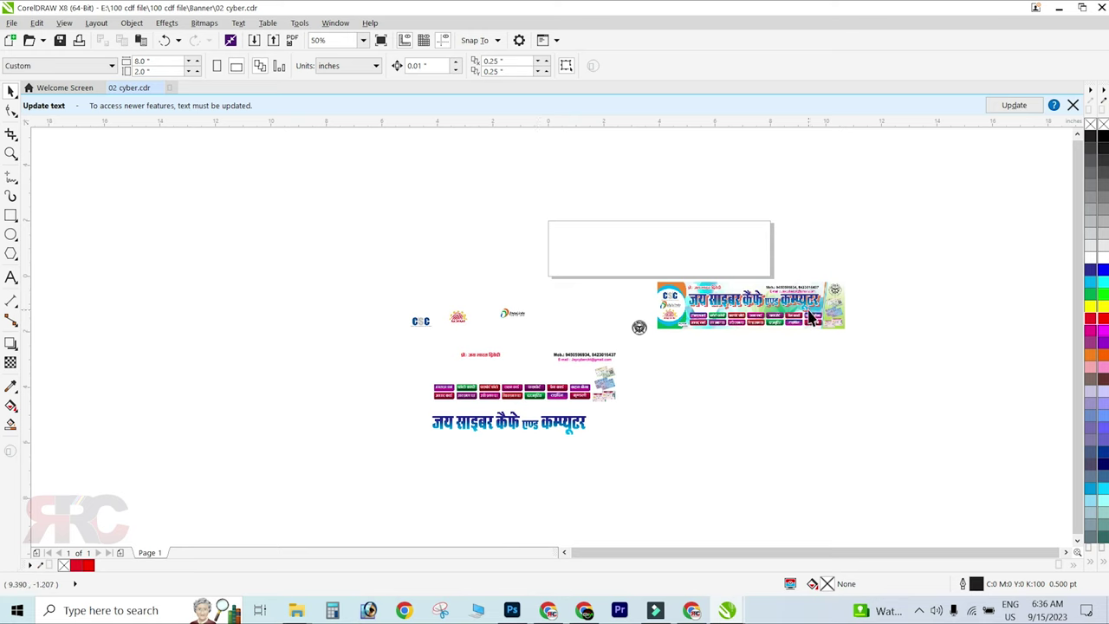
left_click(798, 313)
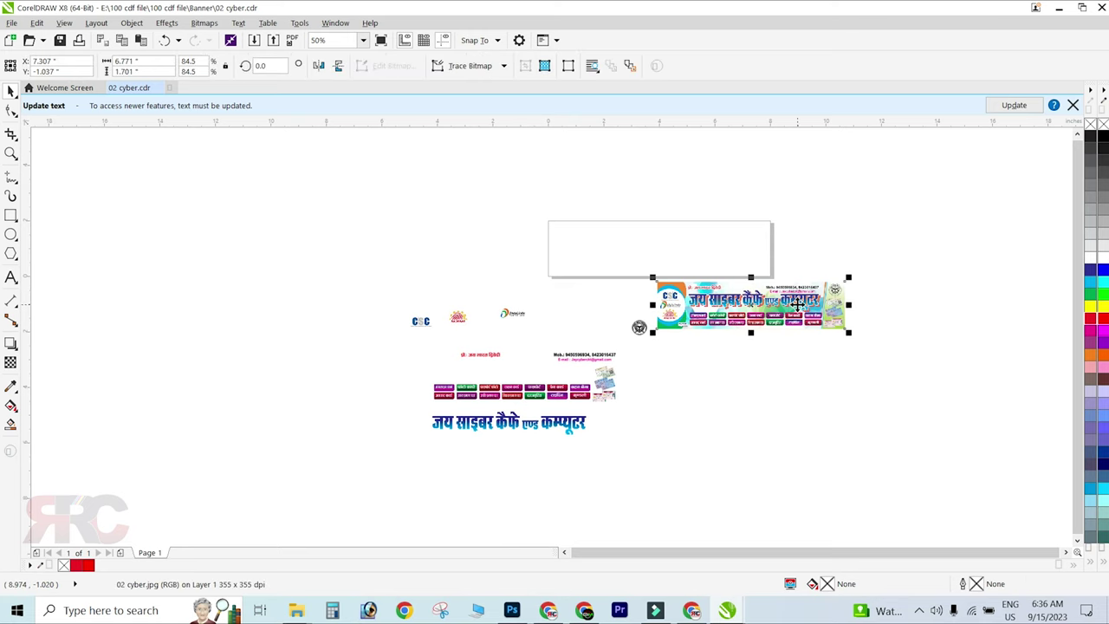
left_click(399, 224)
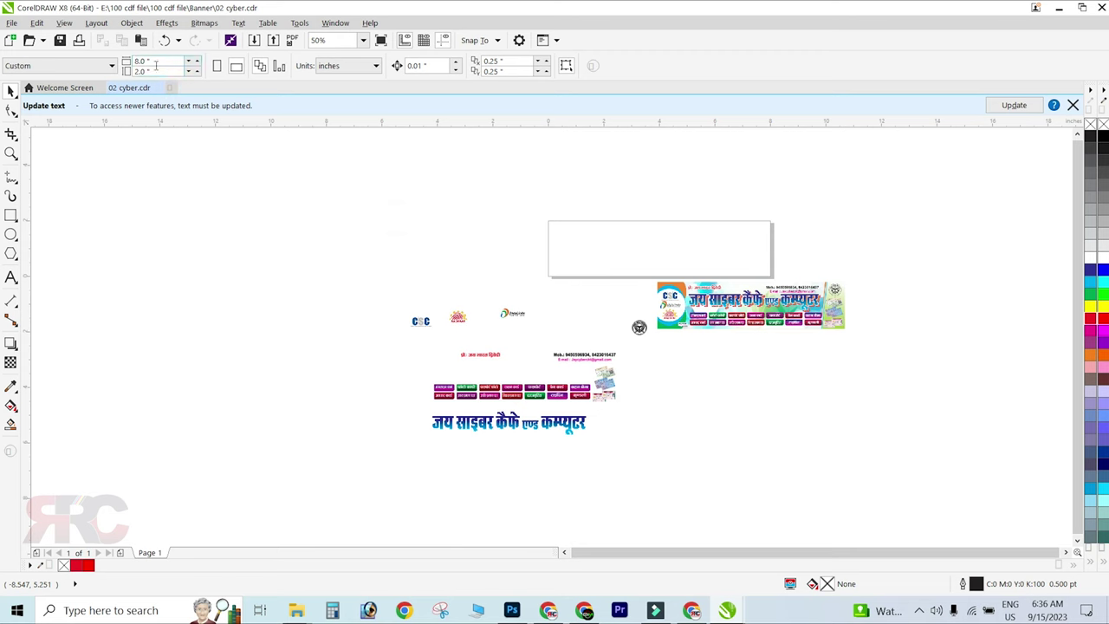
scroll(779, 230, "up", 2)
scroll(777, 230, "up", 2)
scroll(648, 235, "down", 4)
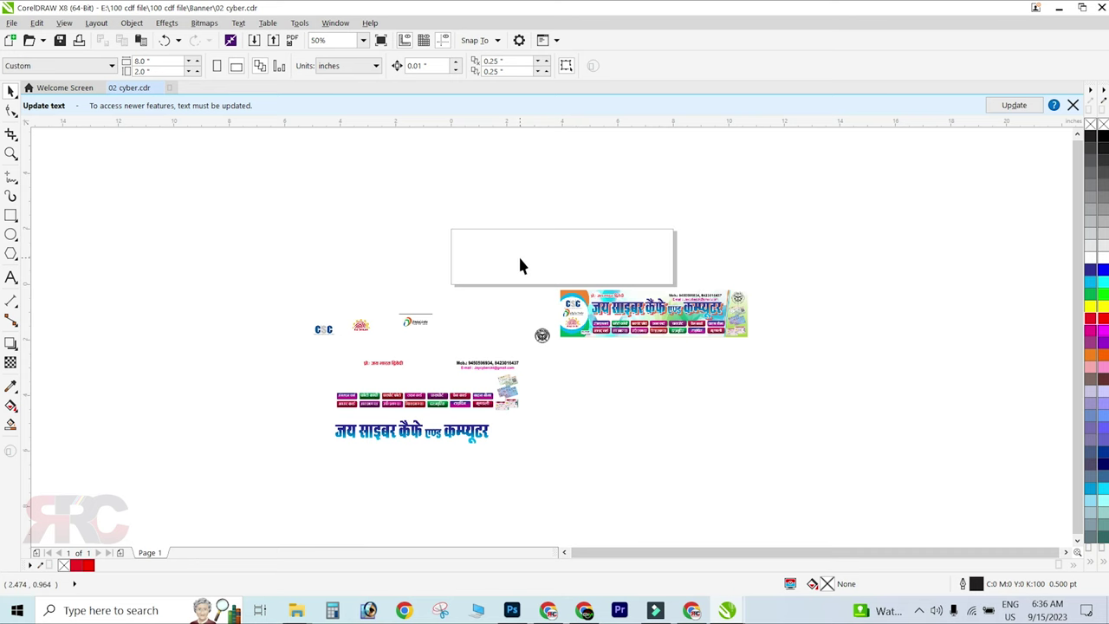
- Drag the banner image lower so it sits beside the service buttons, below the emblem
left_click(685, 333)
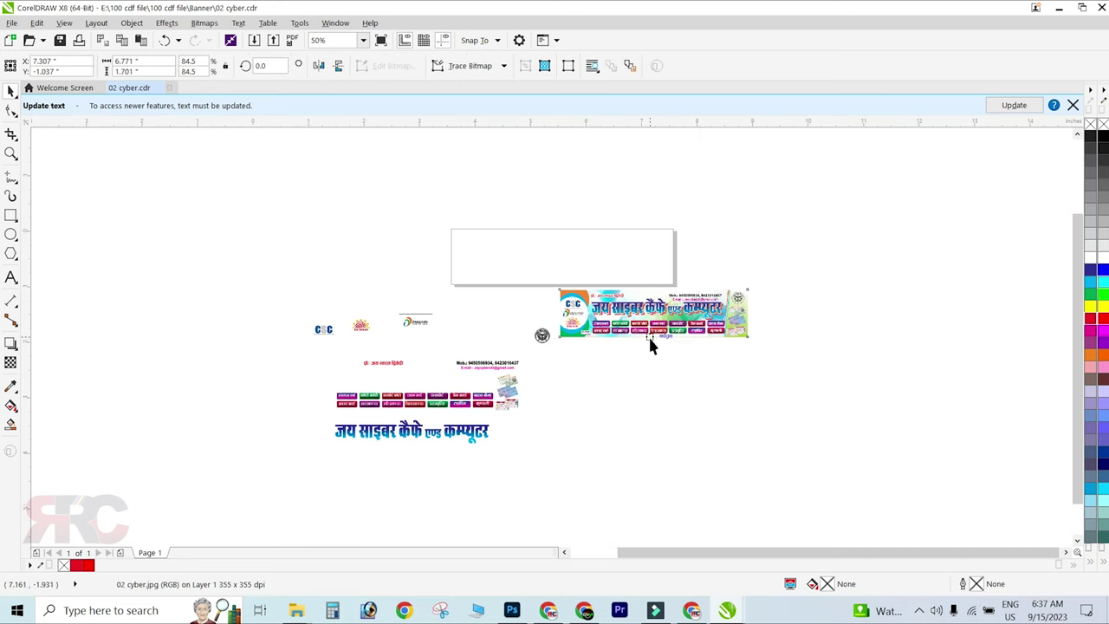
scroll(648, 336, "up", 2)
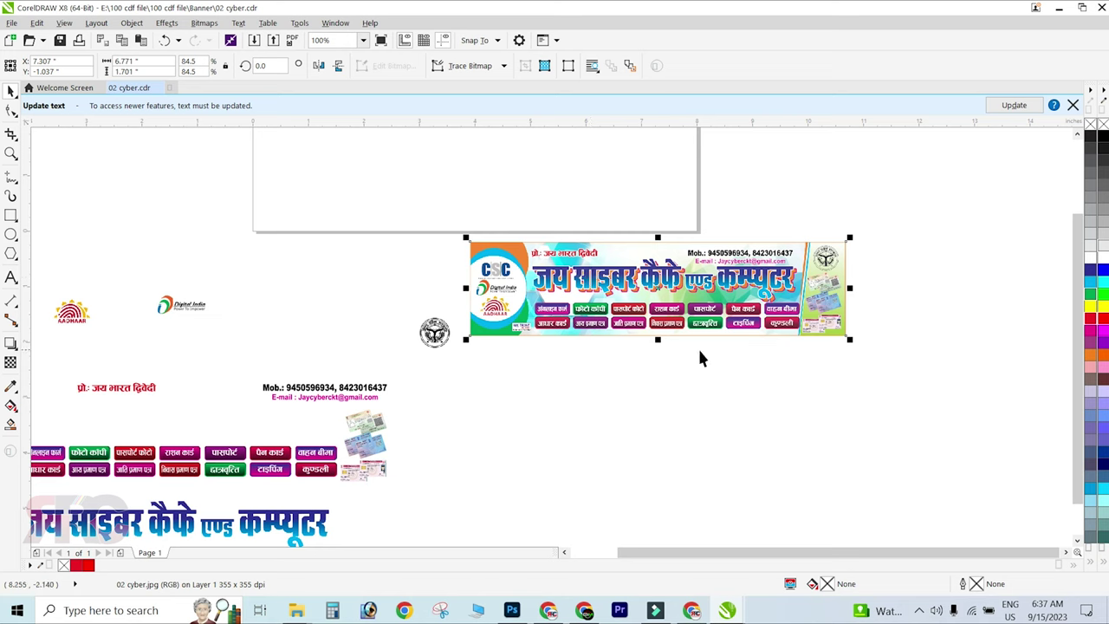
scroll(658, 367, "down", 2)
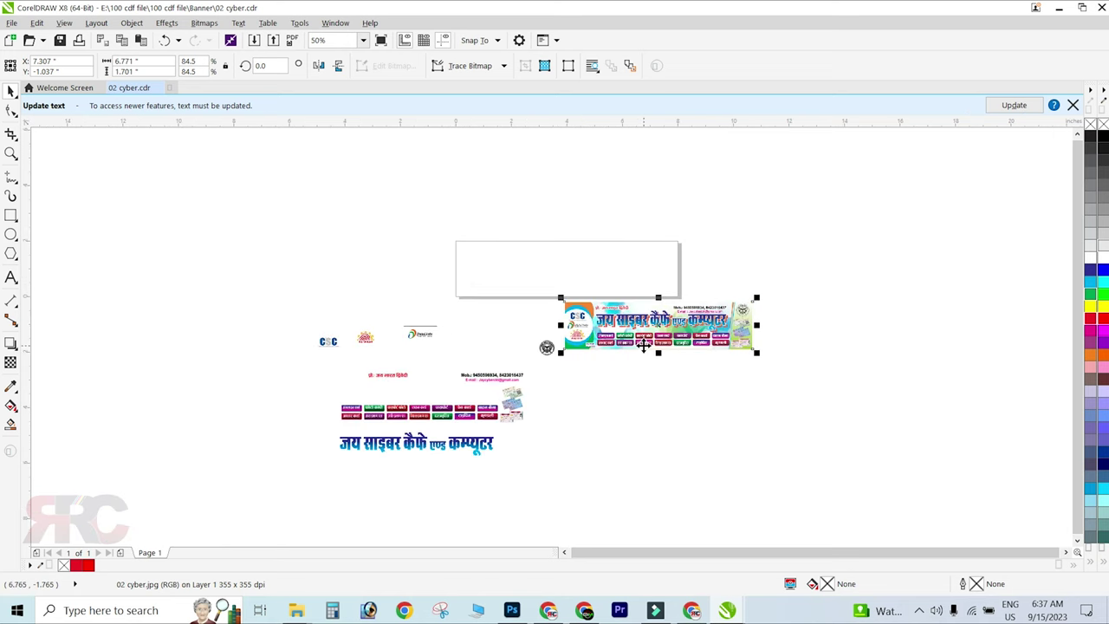
mouse_move(655, 338)
left_mouse_down()
mouse_move(665, 383)
mouse_move(642, 391)
left_mouse_up()
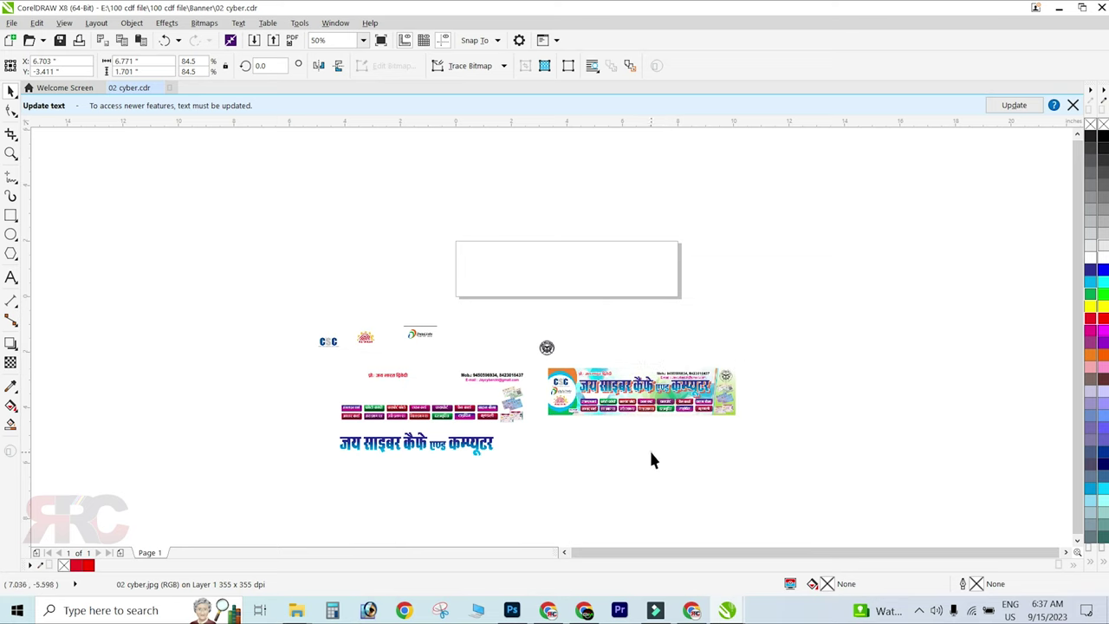
left_click(651, 460)
left_click(632, 403)
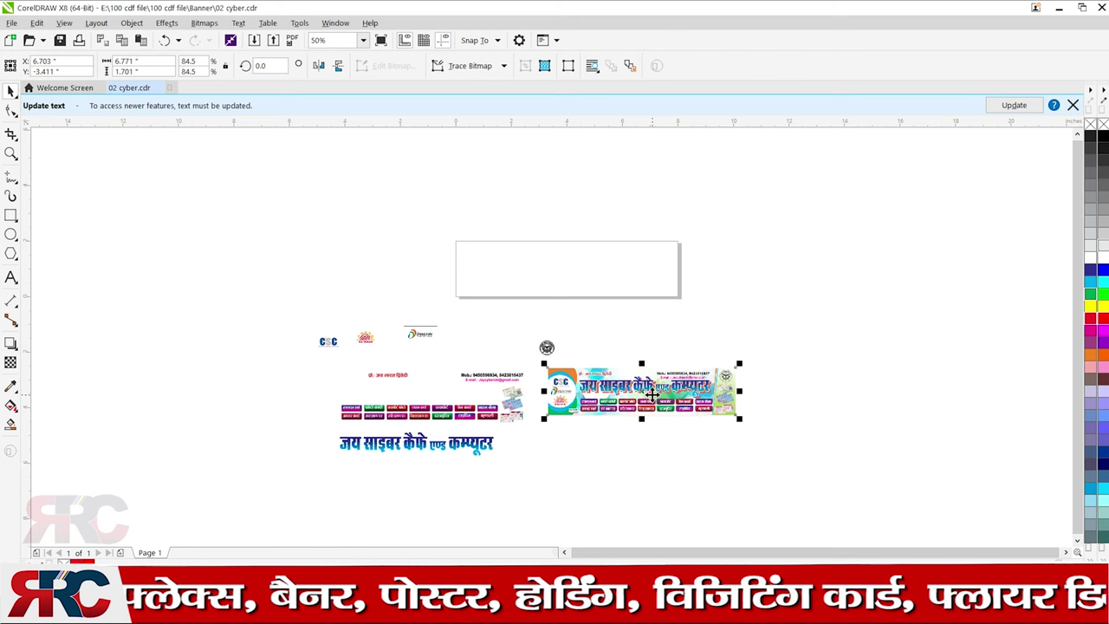
scroll(651, 394, "up", 2)
scroll(506, 336, "down", 1)
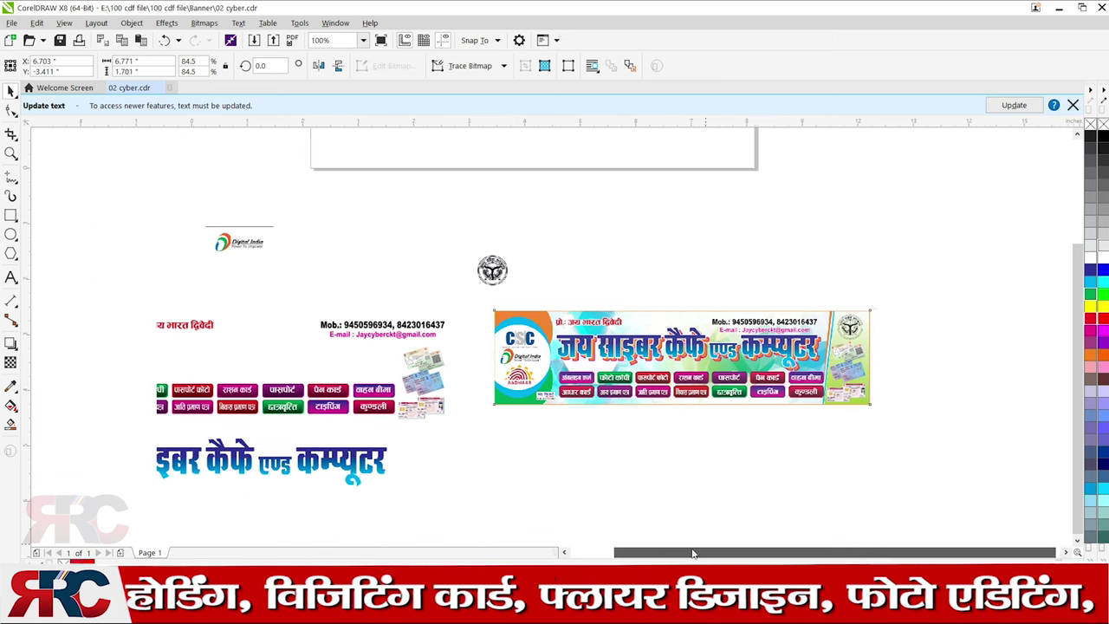
left_click_drag(706, 552, 664, 552)
scroll(485, 338, "down", 1)
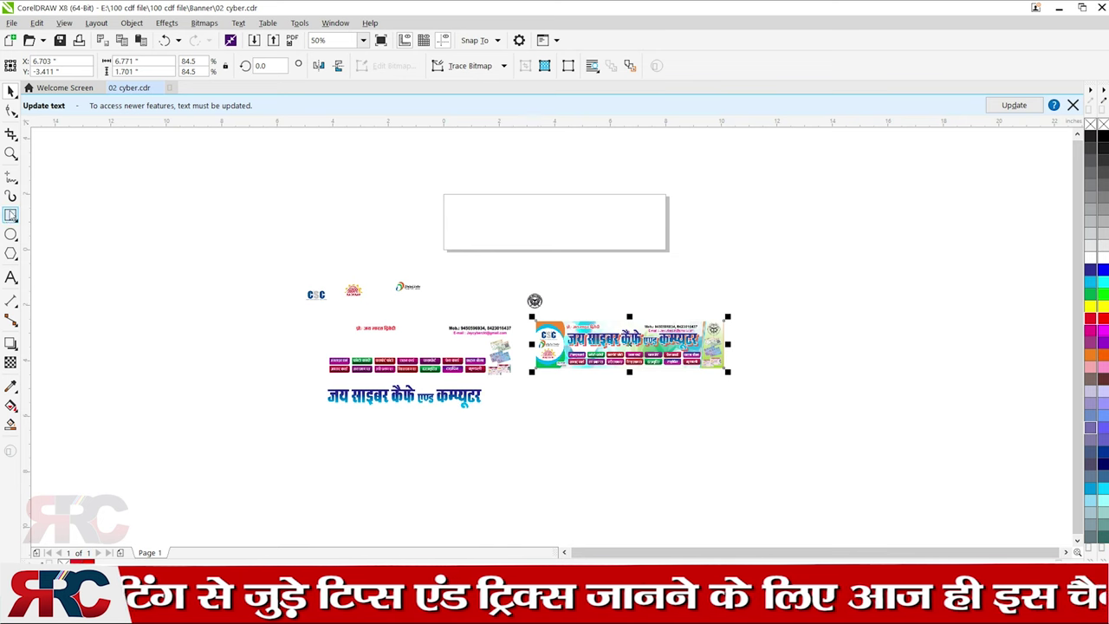
- Draw a rectangle below the banner image and size it to 6 by 2 inches
left_click(11, 216)
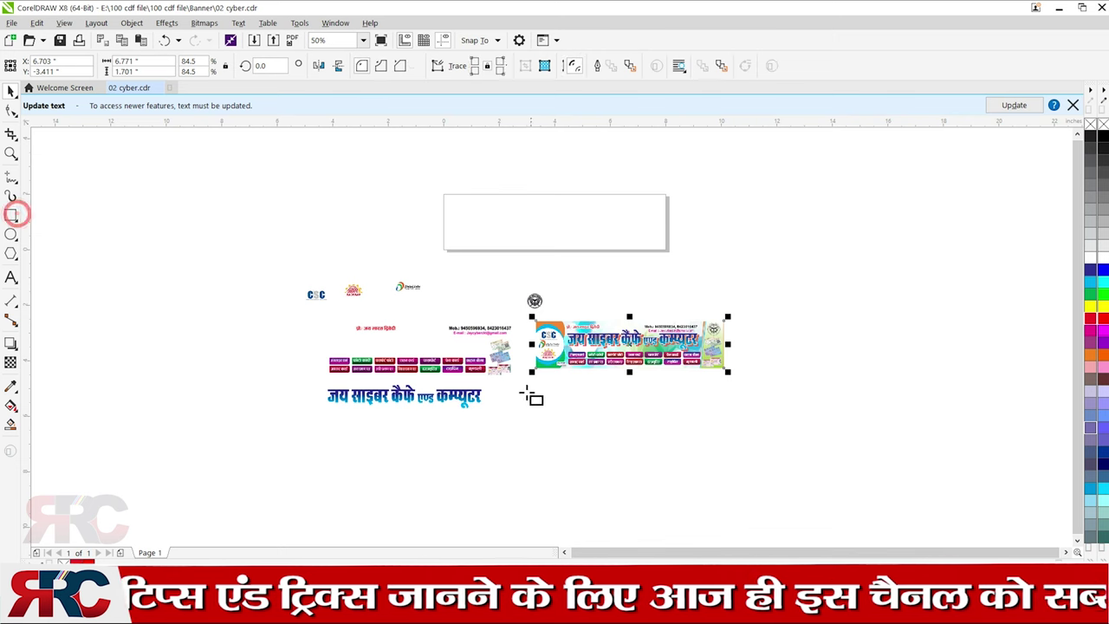
left_click_drag(543, 404, 758, 461)
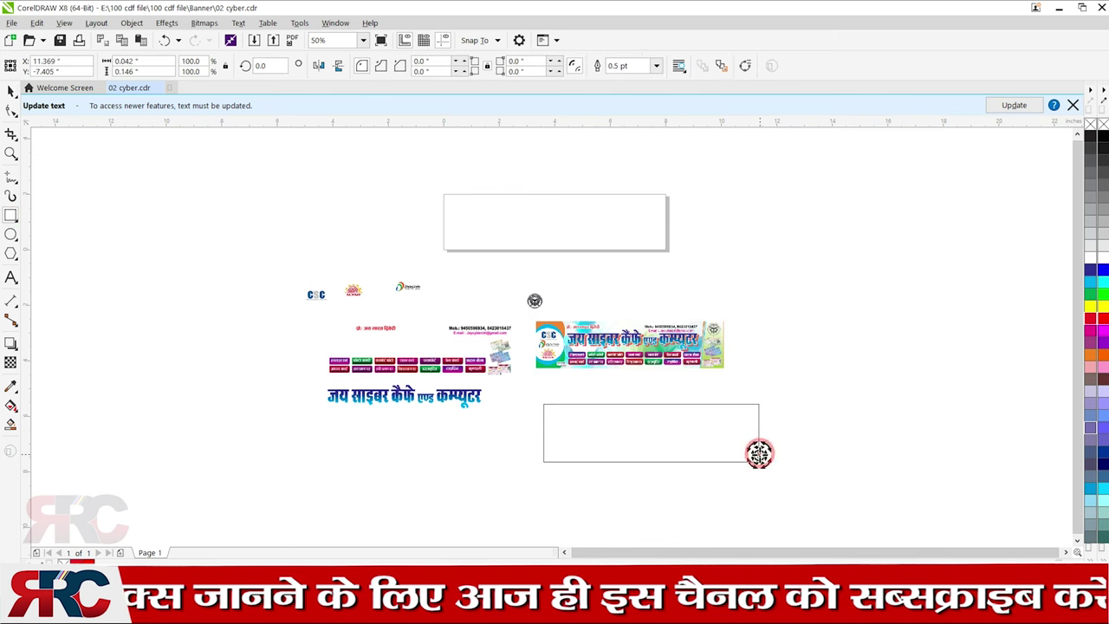
key("space")
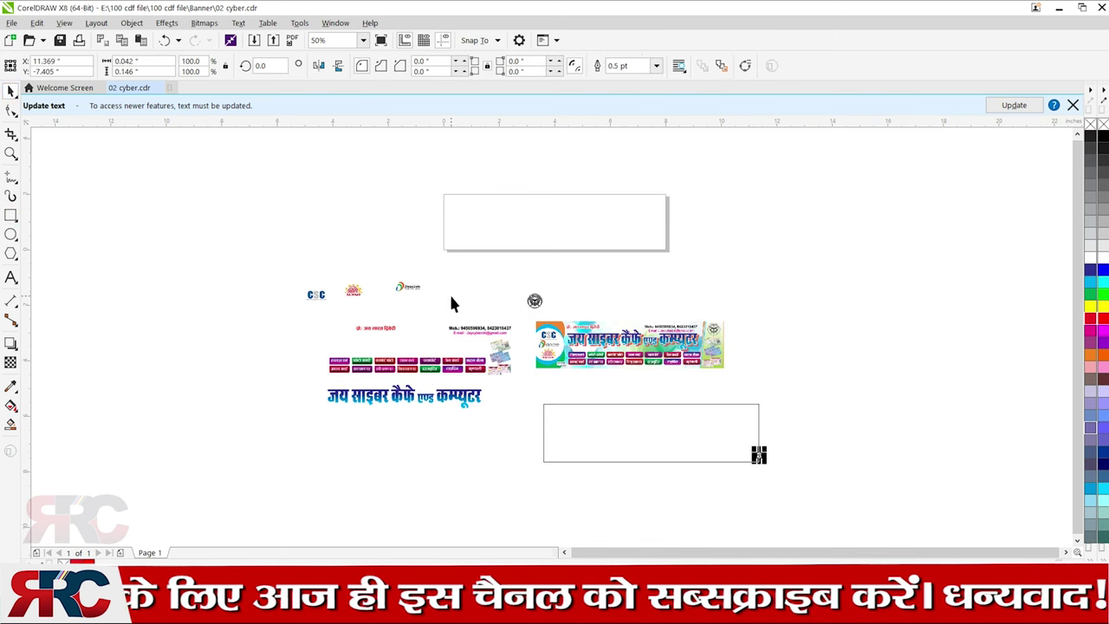
left_click(705, 501)
left_click(652, 455)
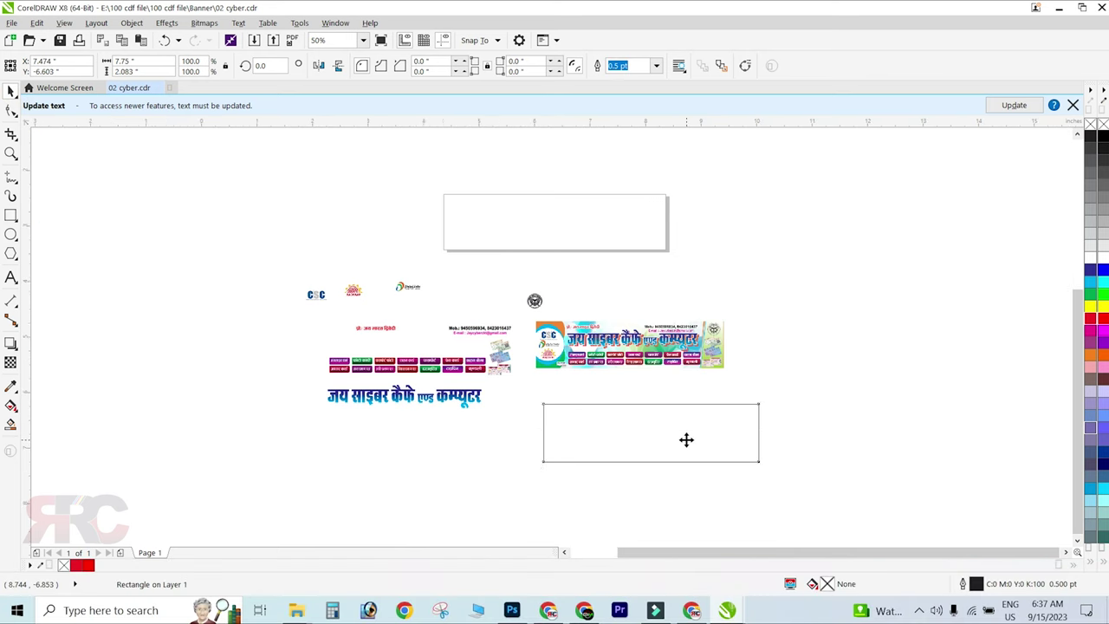
scroll(685, 438, "up", 1)
left_click(168, 62)
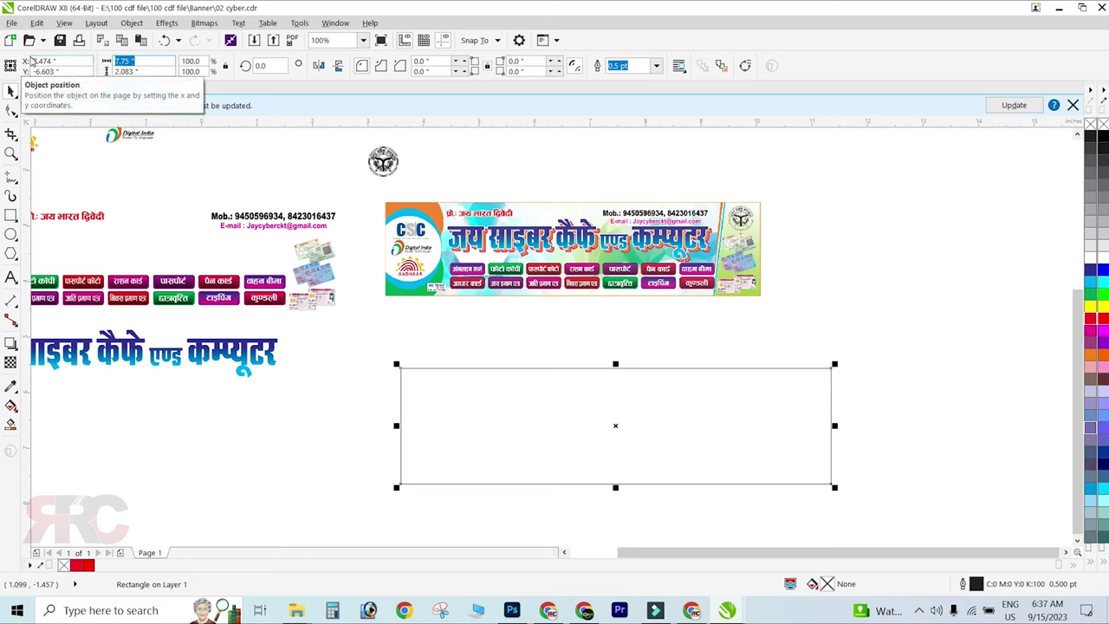
type("6")
key("Tab")
type("2")
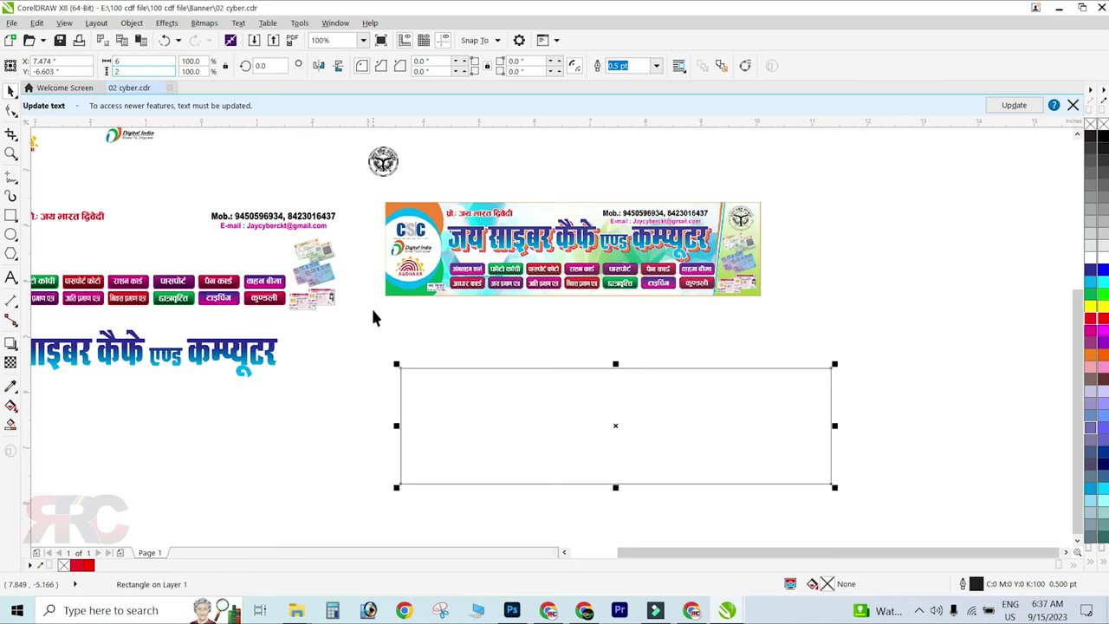
key("Return")
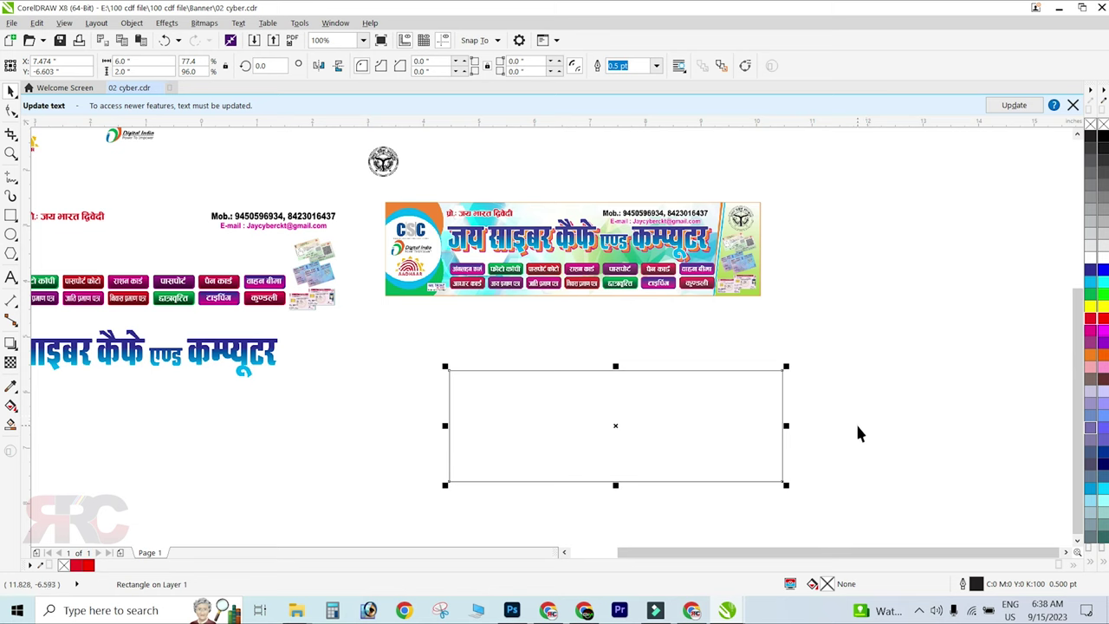
left_click(871, 405)
left_click_drag(805, 553, 771, 553)
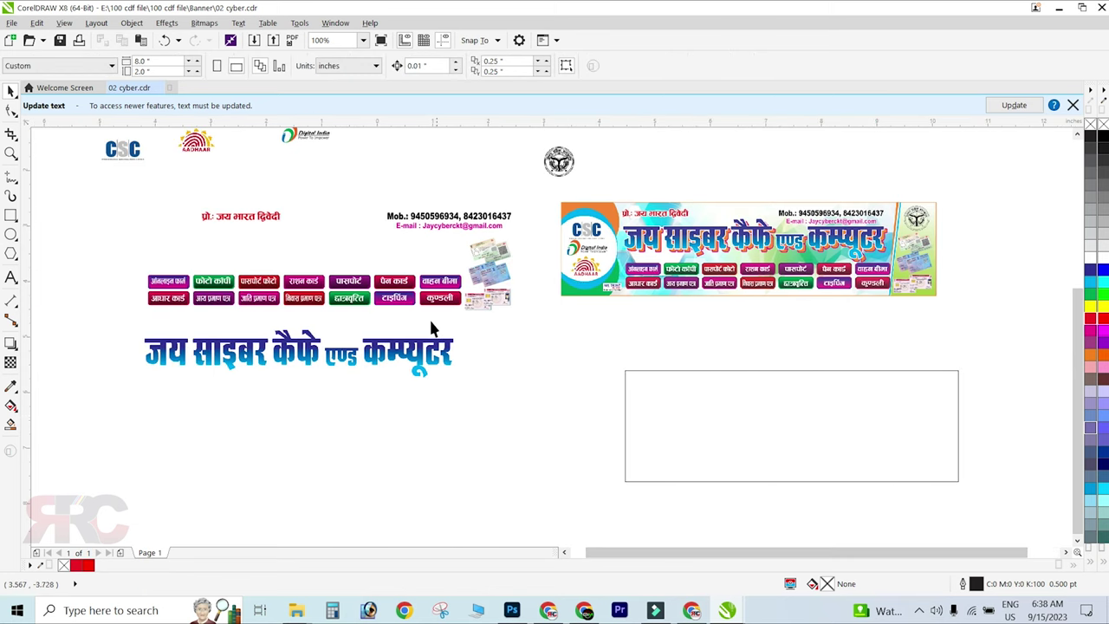
left_click(412, 355)
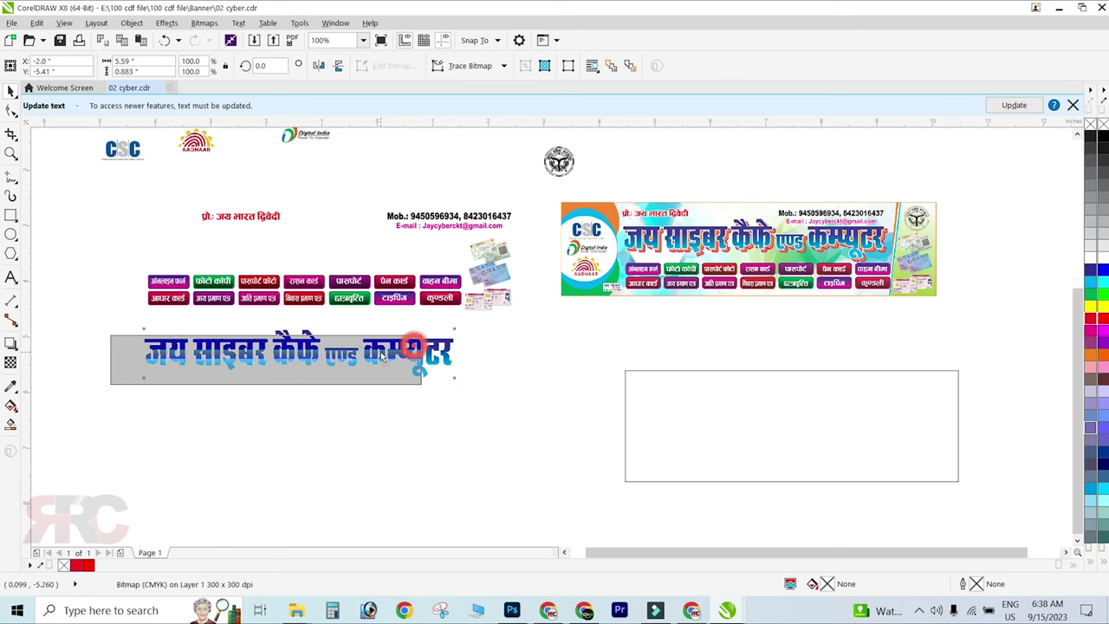
left_click_drag(411, 355, 378, 362)
scroll(197, 279, "up", 3)
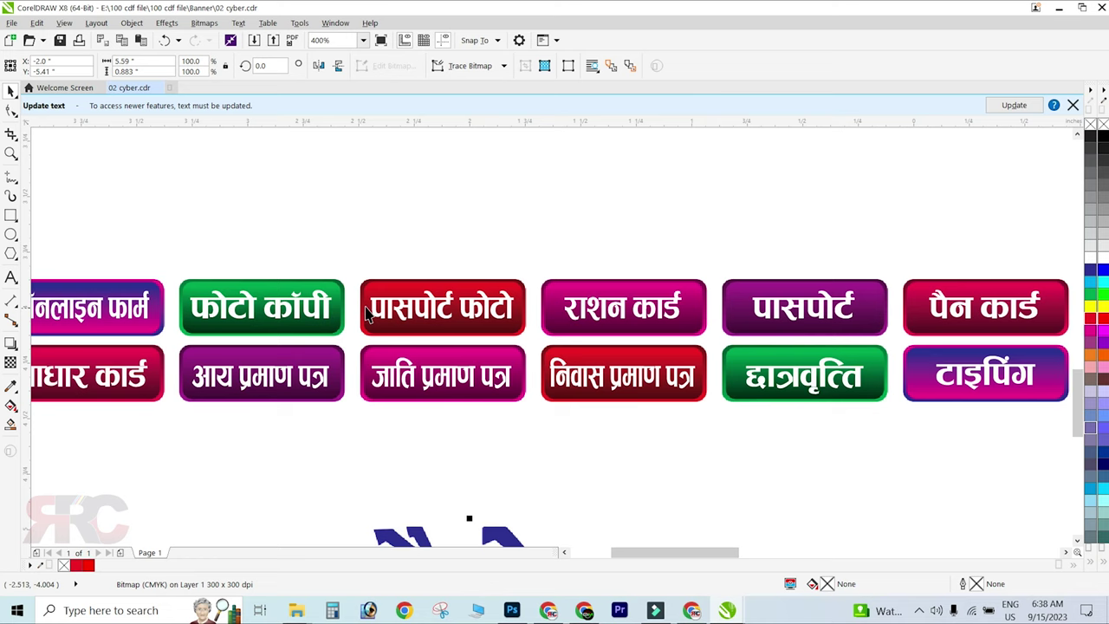
left_click(398, 311)
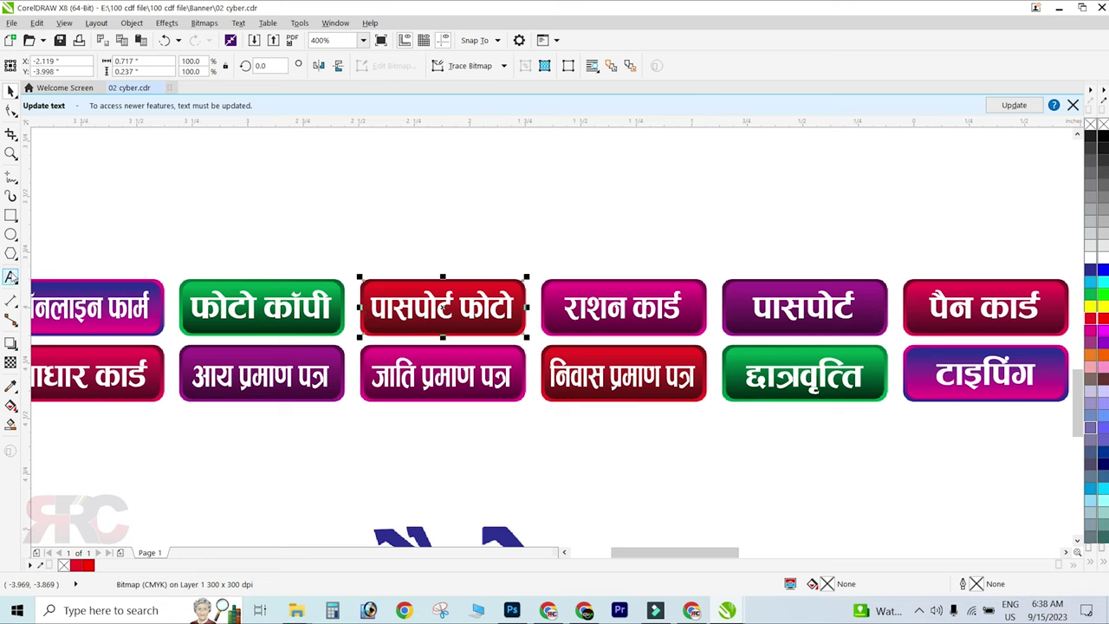
left_click(12, 276)
left_click(395, 309)
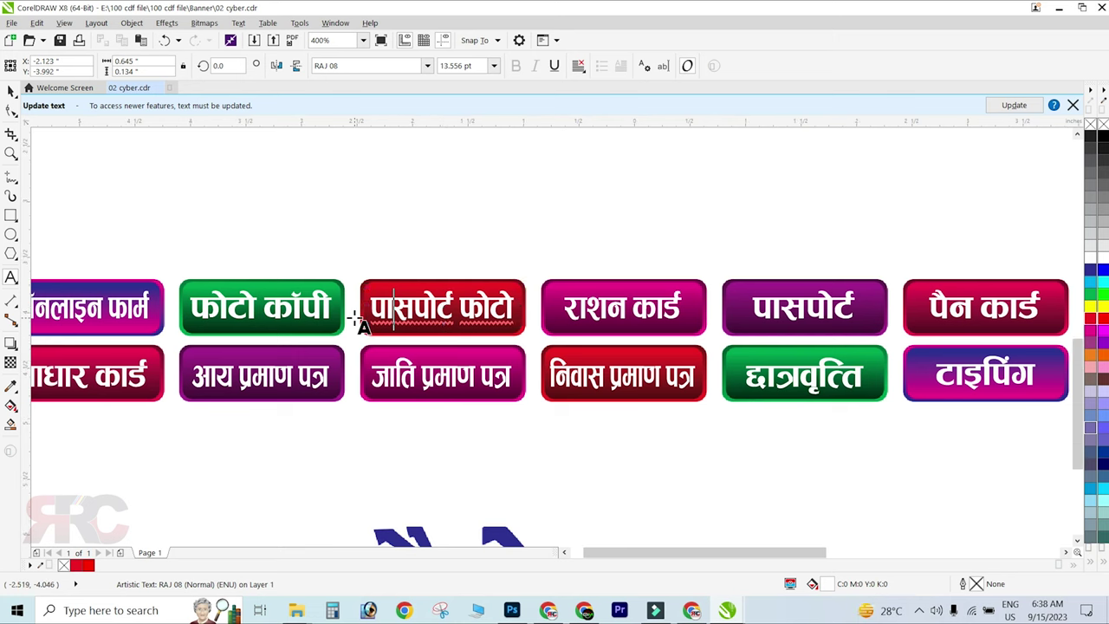
scroll(364, 347, "down", 1)
left_click(11, 90)
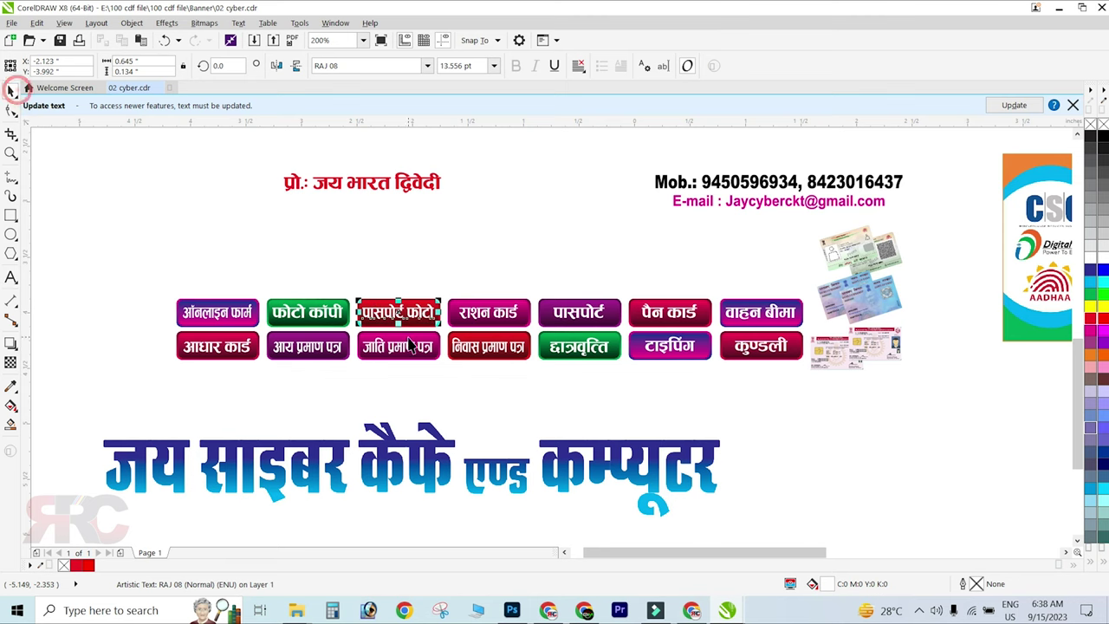
scroll(340, 309, "down", 1)
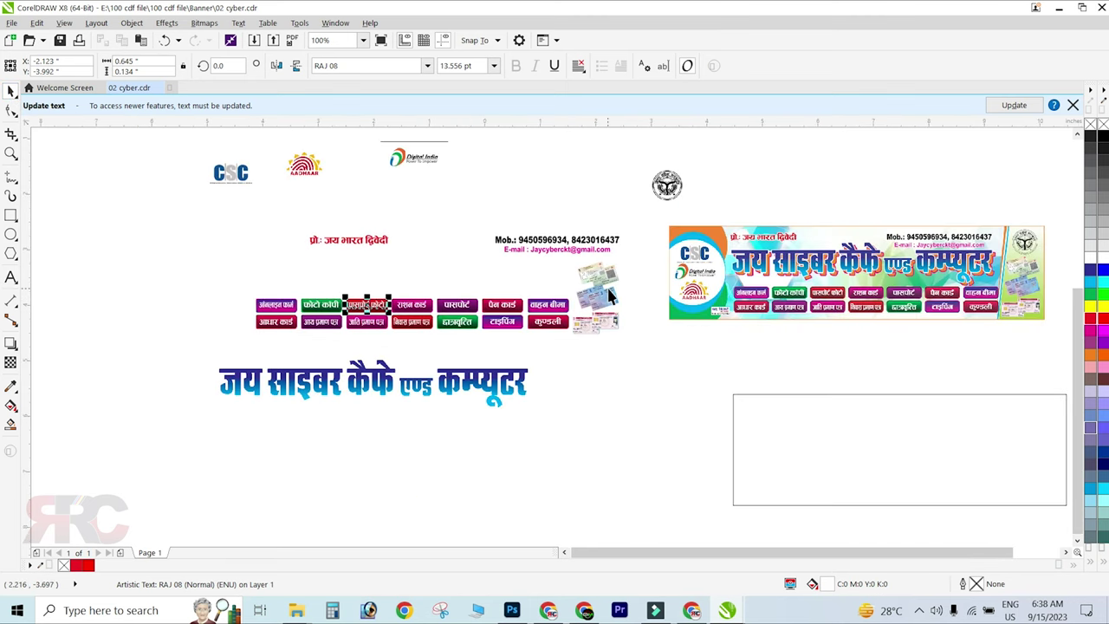
scroll(609, 295, "up", 1)
left_click(603, 262)
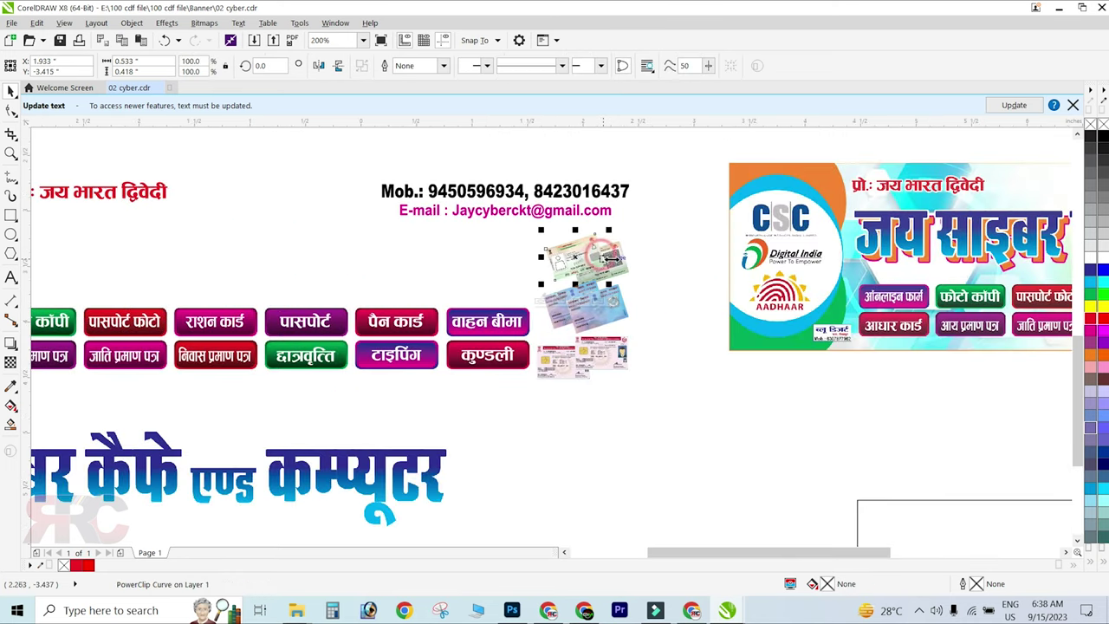
scroll(611, 258, "up", 1)
scroll(582, 263, "up", 1)
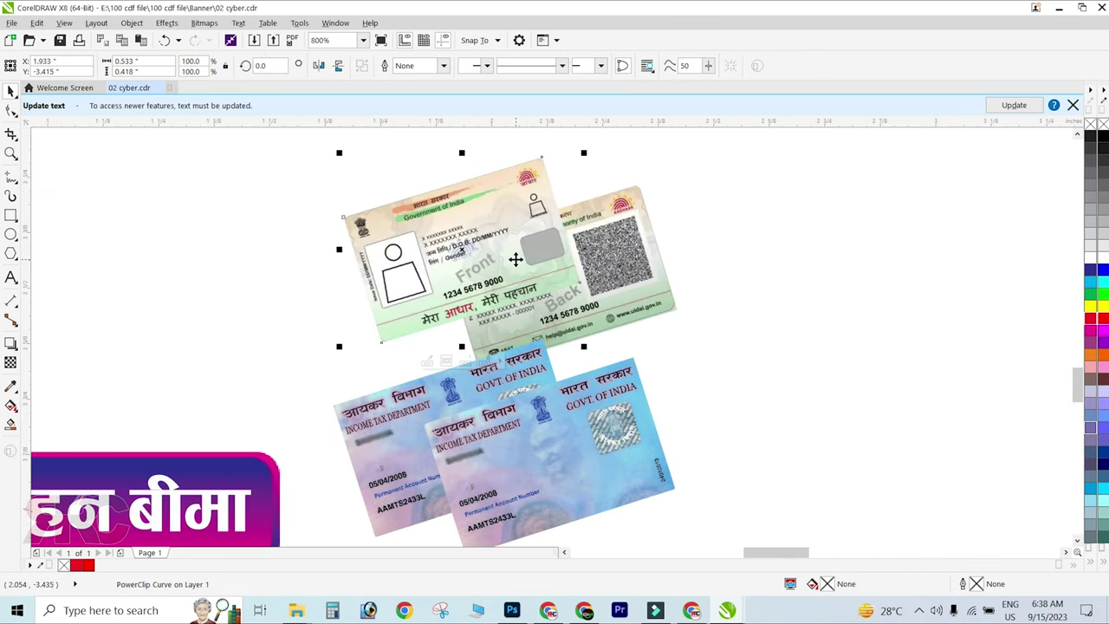
scroll(451, 345, "down", 1)
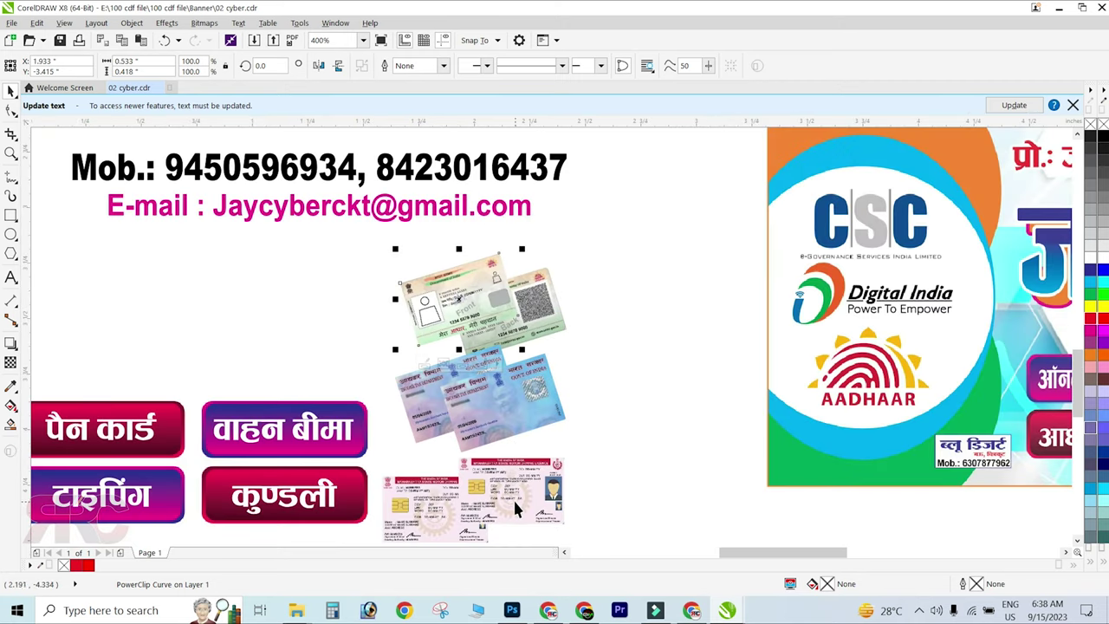
scroll(511, 500, "up", 1)
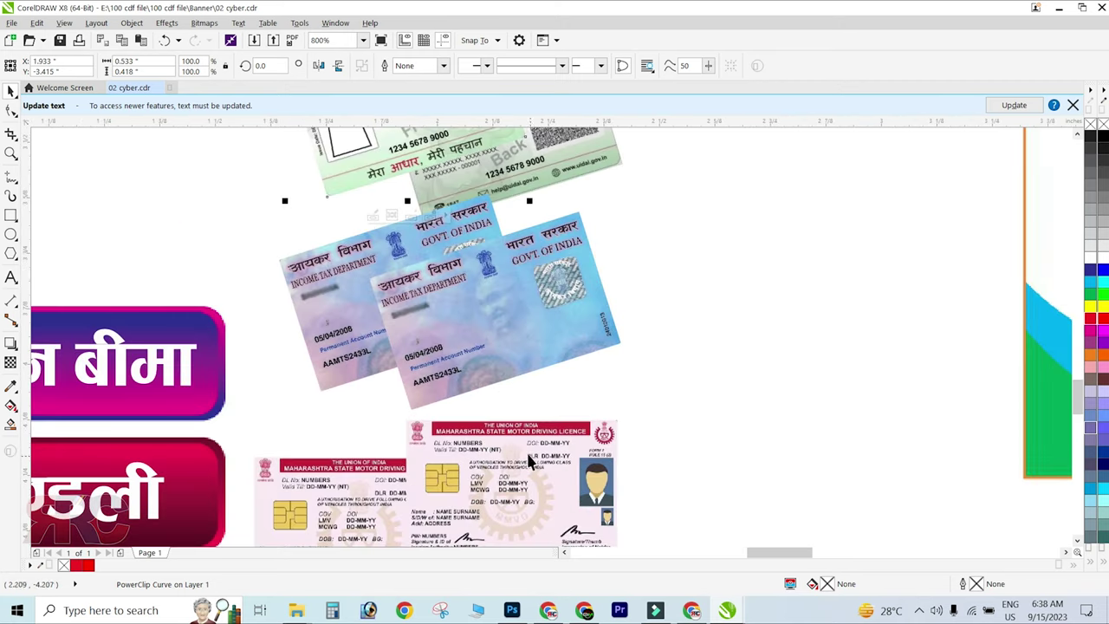
scroll(449, 399, "down", 1)
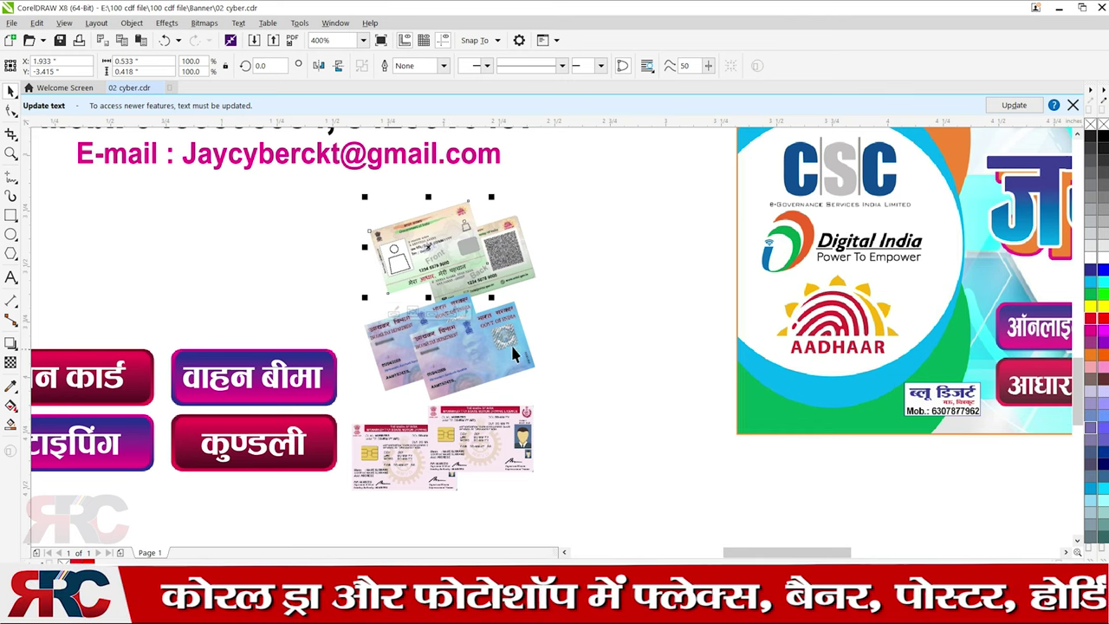
scroll(416, 394, "down", 1)
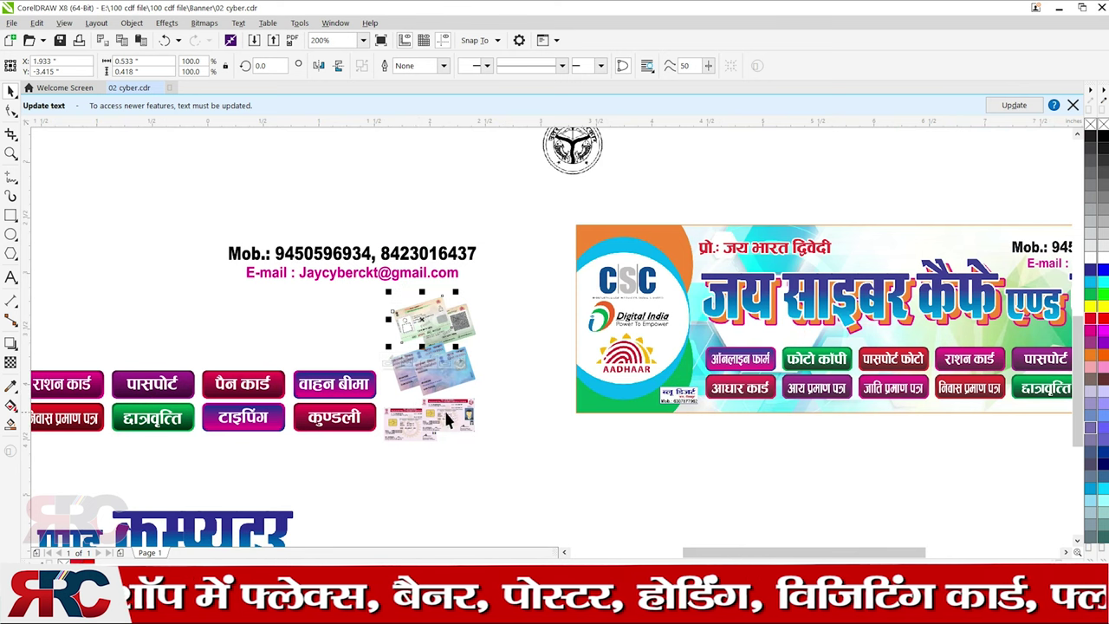
scroll(489, 379, "down", 1)
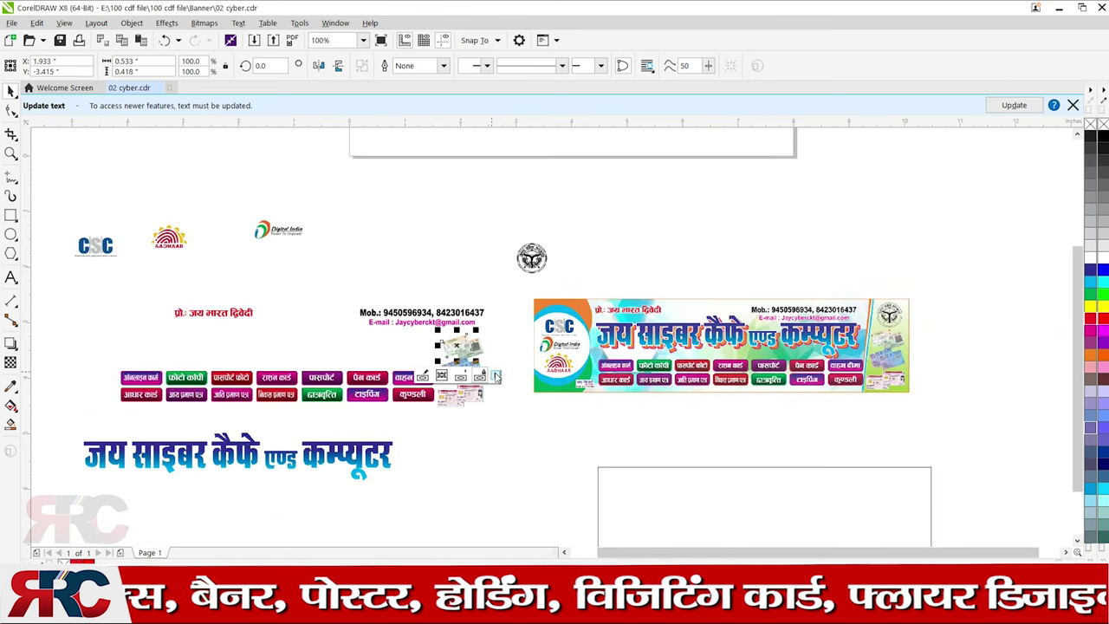
scroll(436, 340, "up", 1)
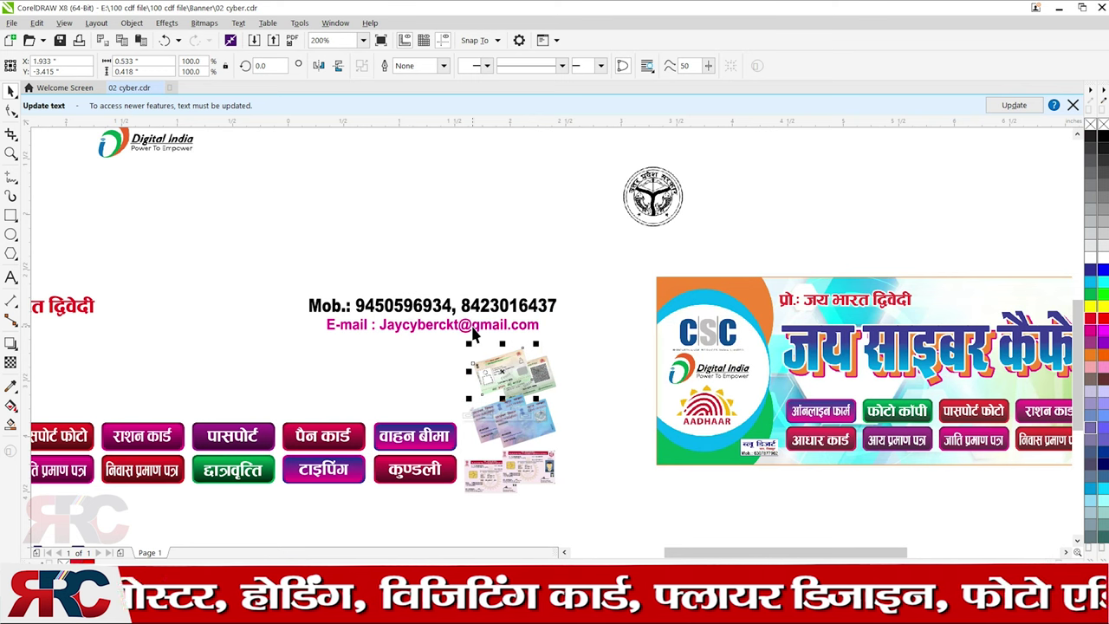
scroll(494, 322, "down", 1)
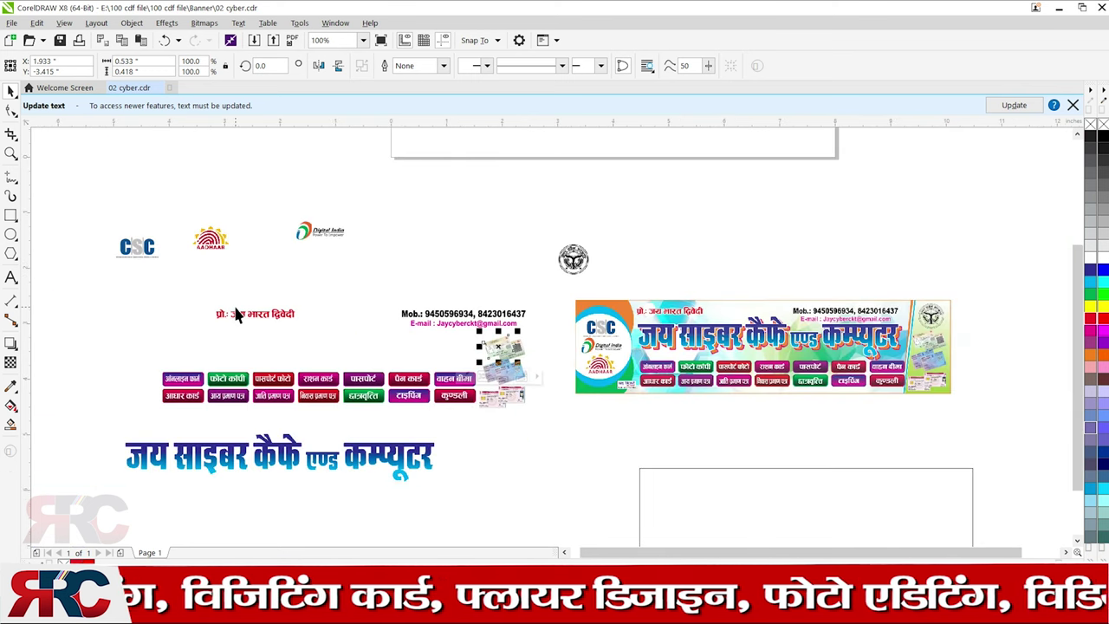
scroll(234, 321, "up", 2)
scroll(287, 329, "down", 1)
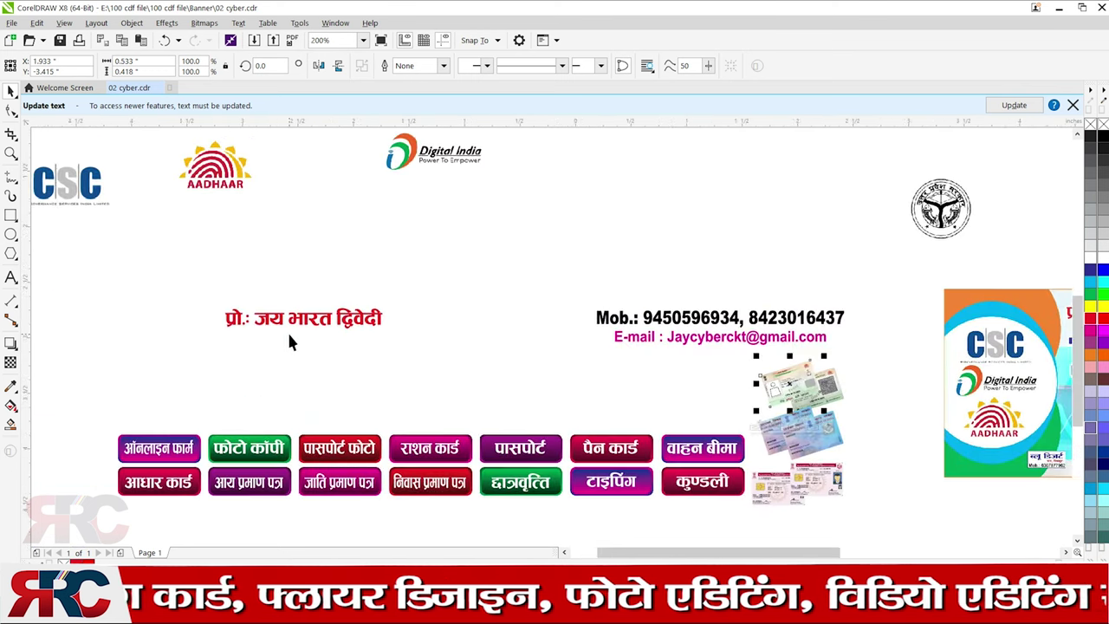
scroll(287, 330, "down", 1)
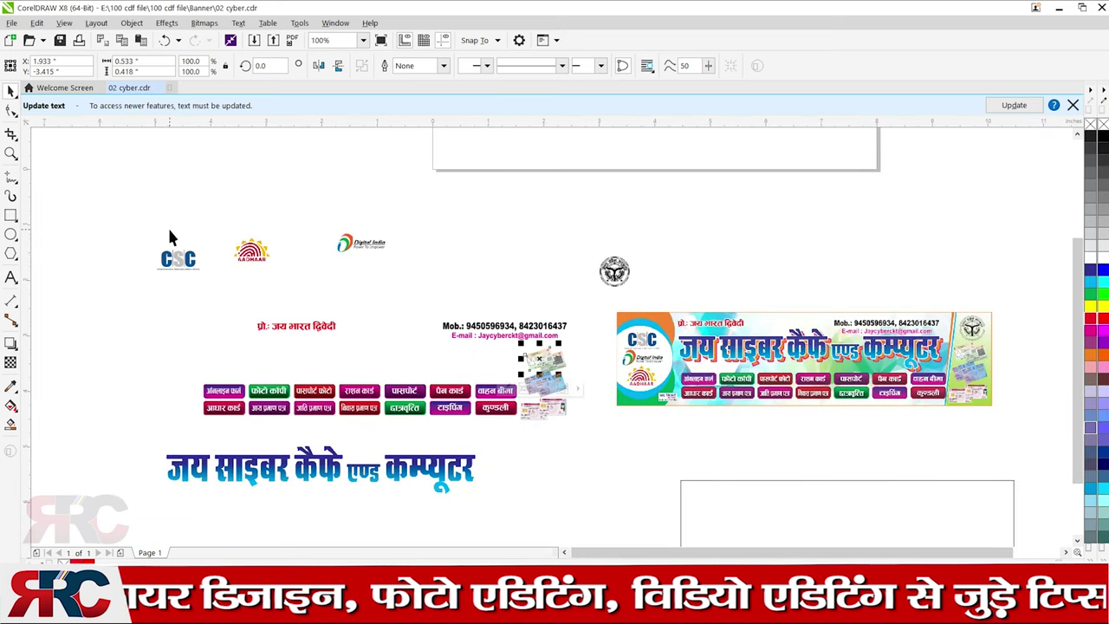
scroll(171, 234, "up", 2)
left_click(257, 339)
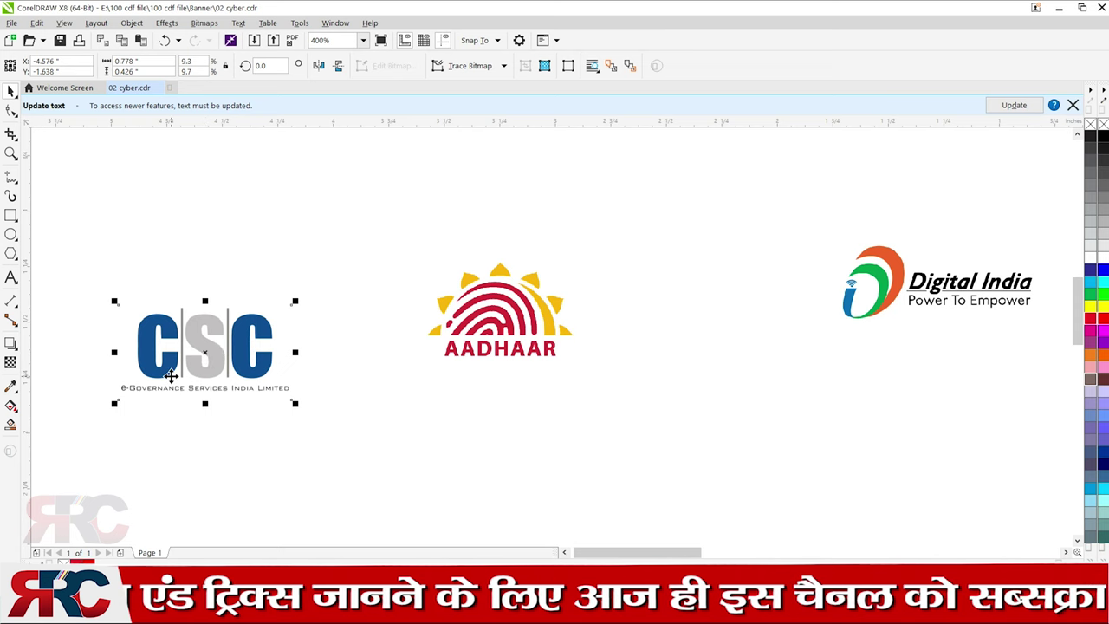
left_click(884, 275)
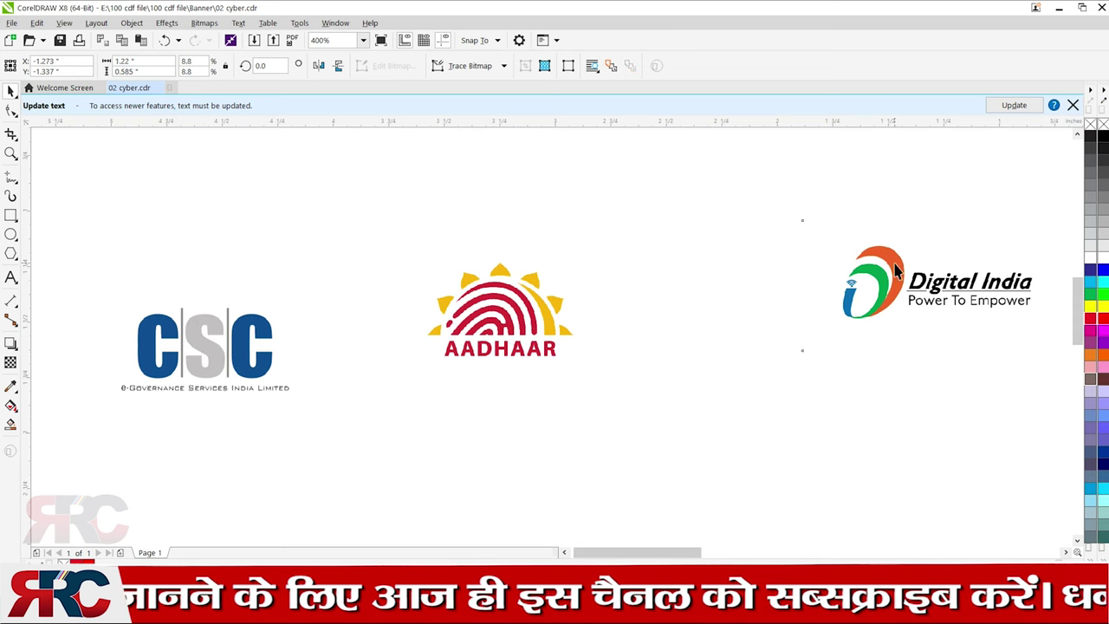
left_click(568, 298)
left_click(277, 327)
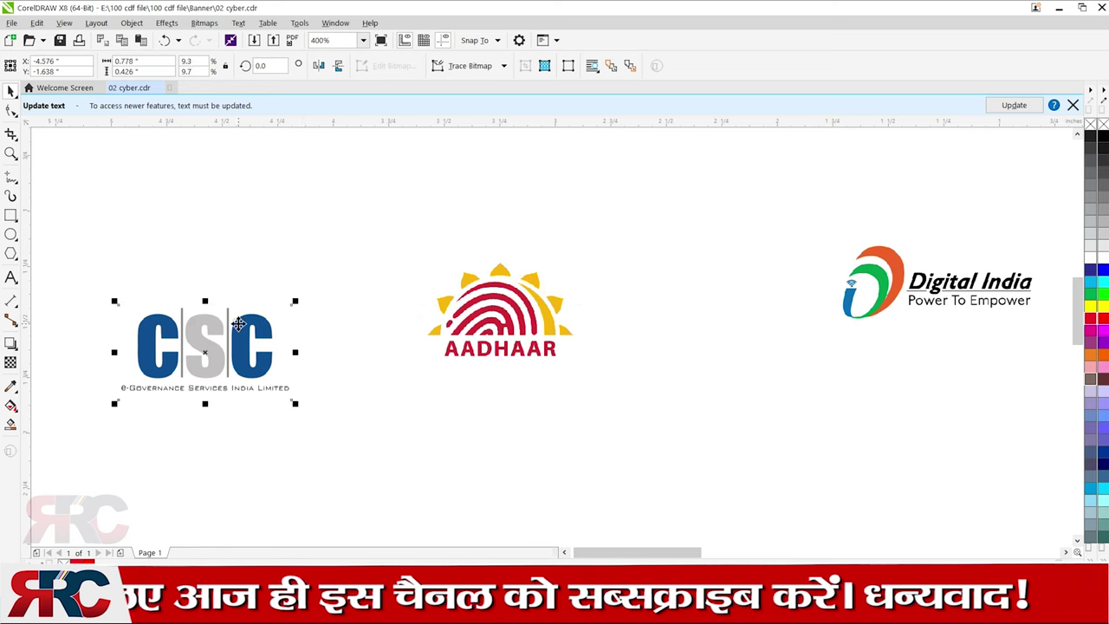
scroll(342, 314, "down", 3)
scroll(344, 328, "down", 1)
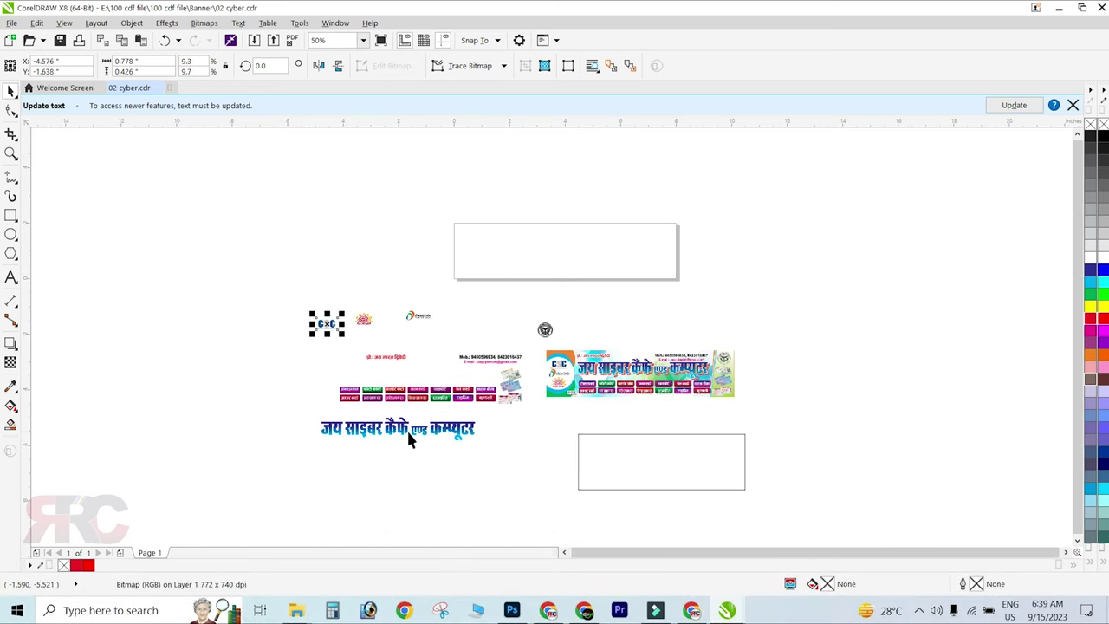
scroll(409, 428, "up", 1)
left_click(391, 430)
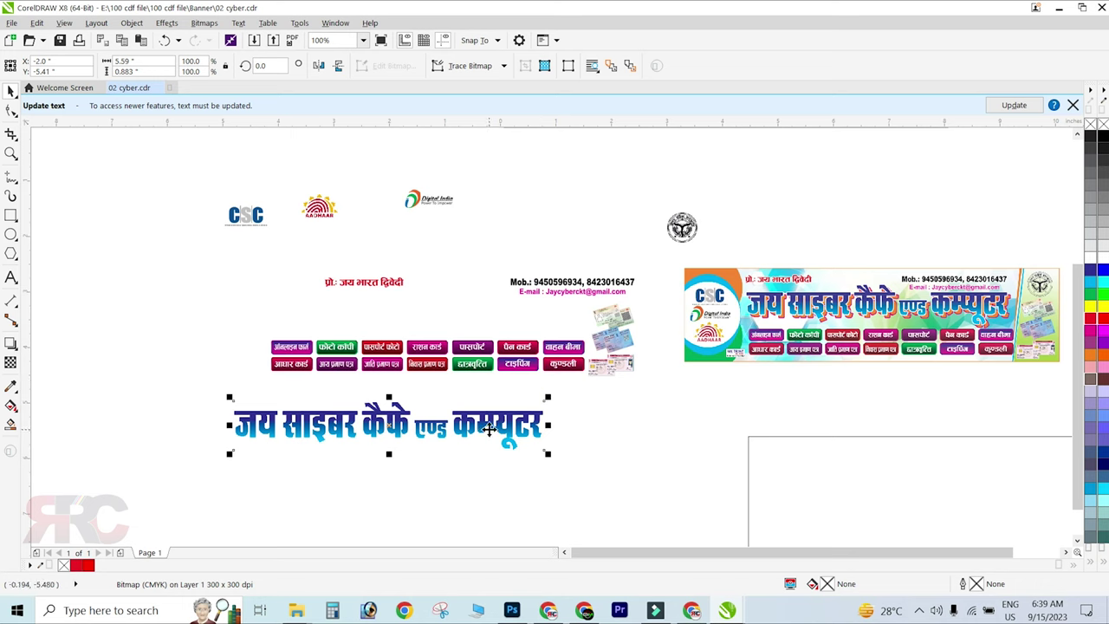
- Move the proprietor name line under the title, enlarge it to the title's width and centre it
left_click_drag(393, 289, 384, 476)
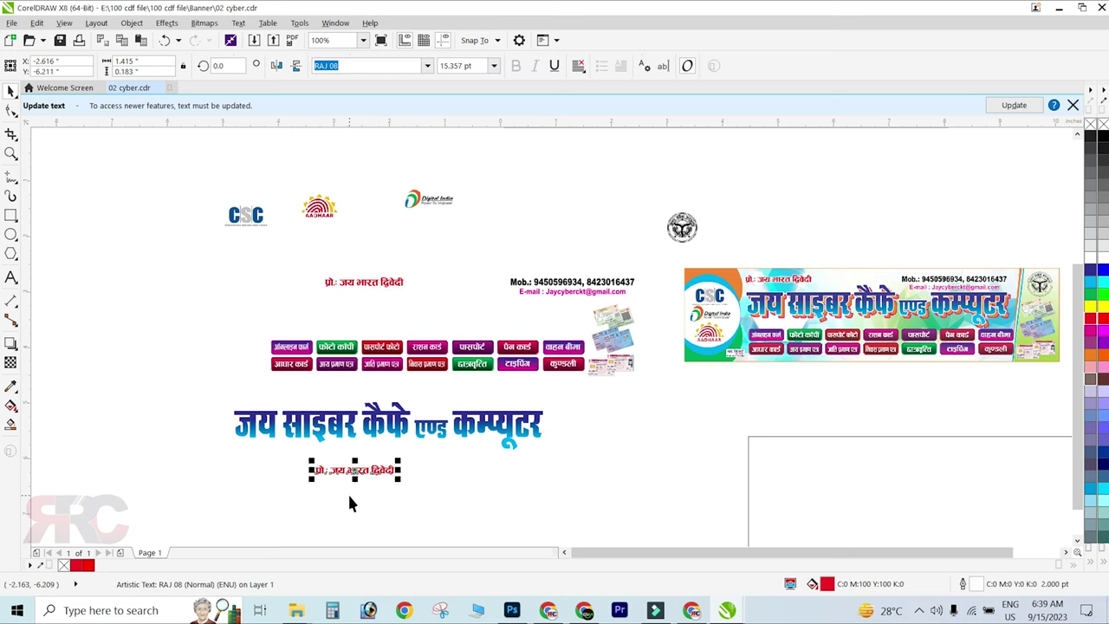
scroll(347, 492, "up", 2)
scroll(426, 418, "down", 1)
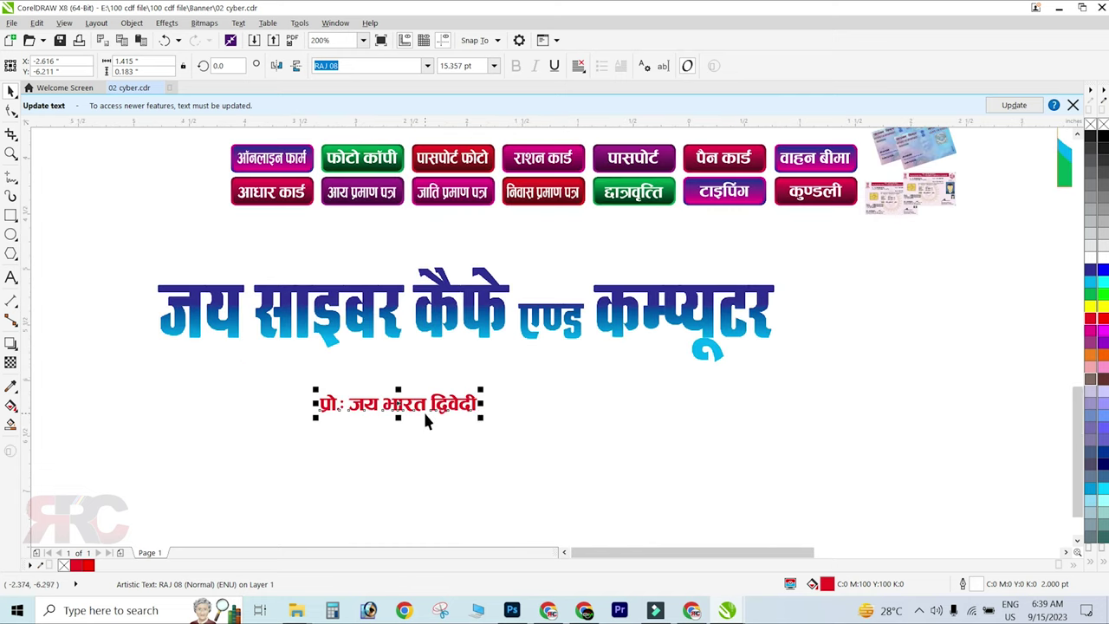
left_click_drag(483, 419, 704, 483)
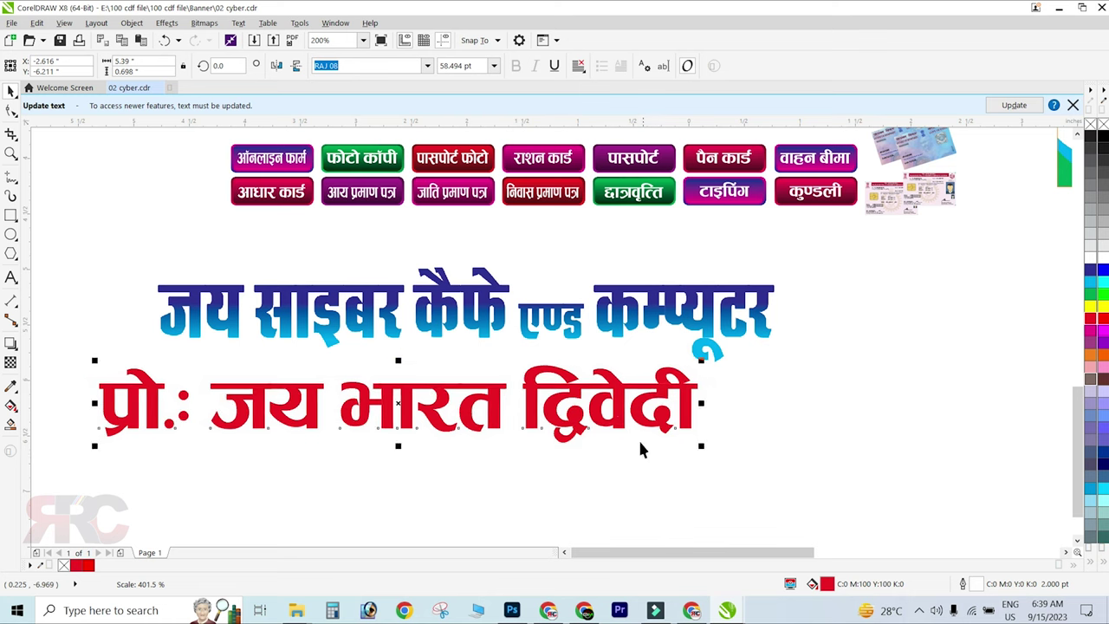
left_click_drag(620, 410, 721, 407)
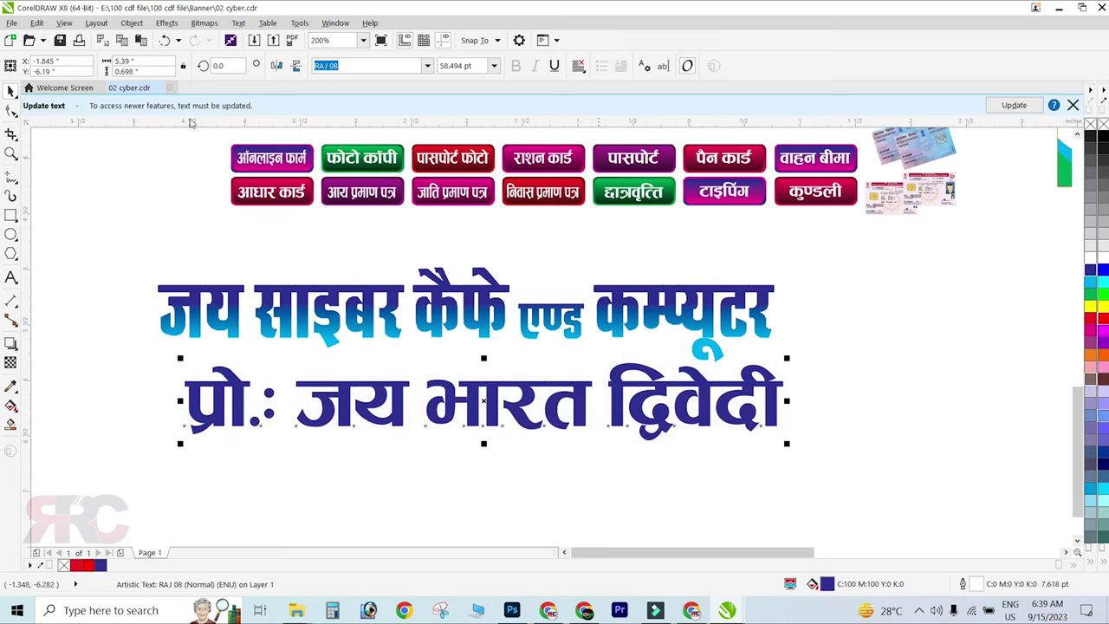
left_click(10, 405)
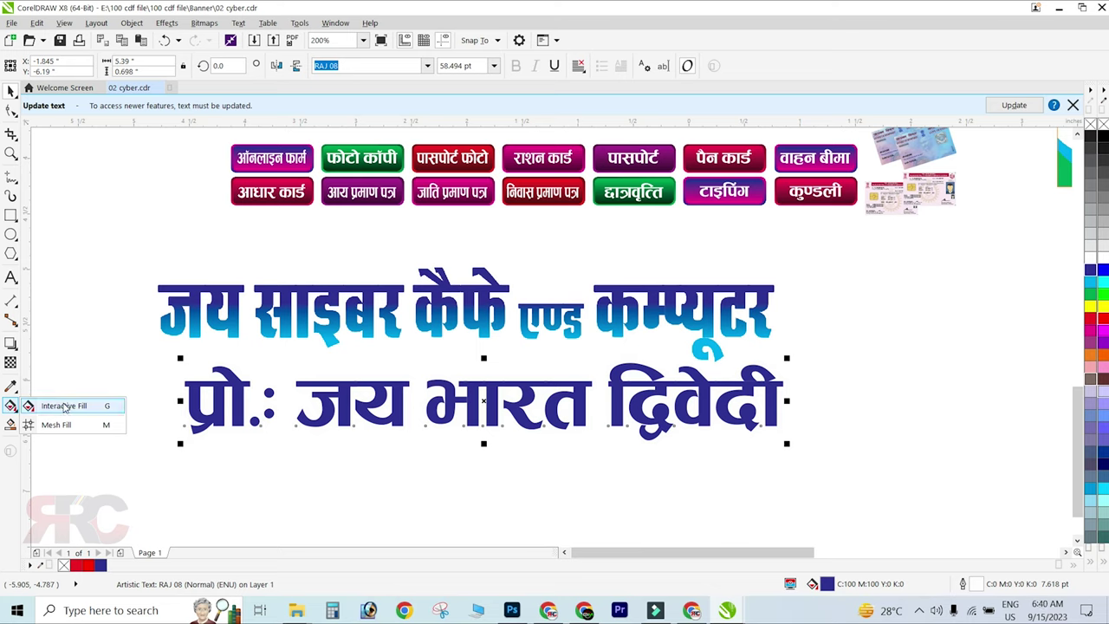
- Apply a vertical gradient to the proprietor line, set the end stop to cyan and move it up
left_click(65, 406)
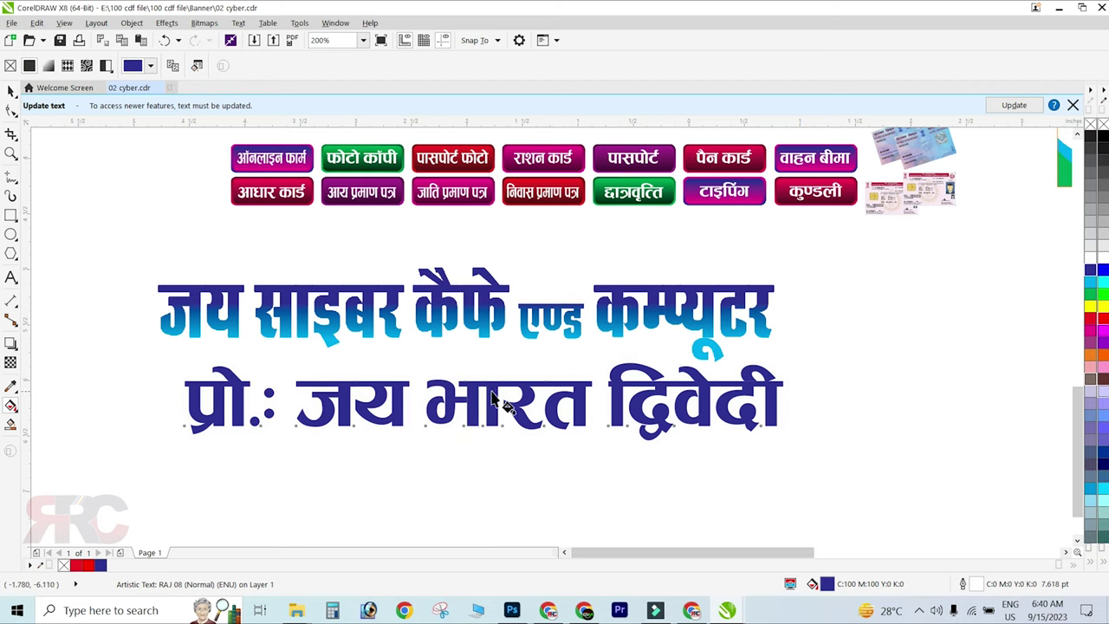
left_click_drag(491, 383, 494, 443)
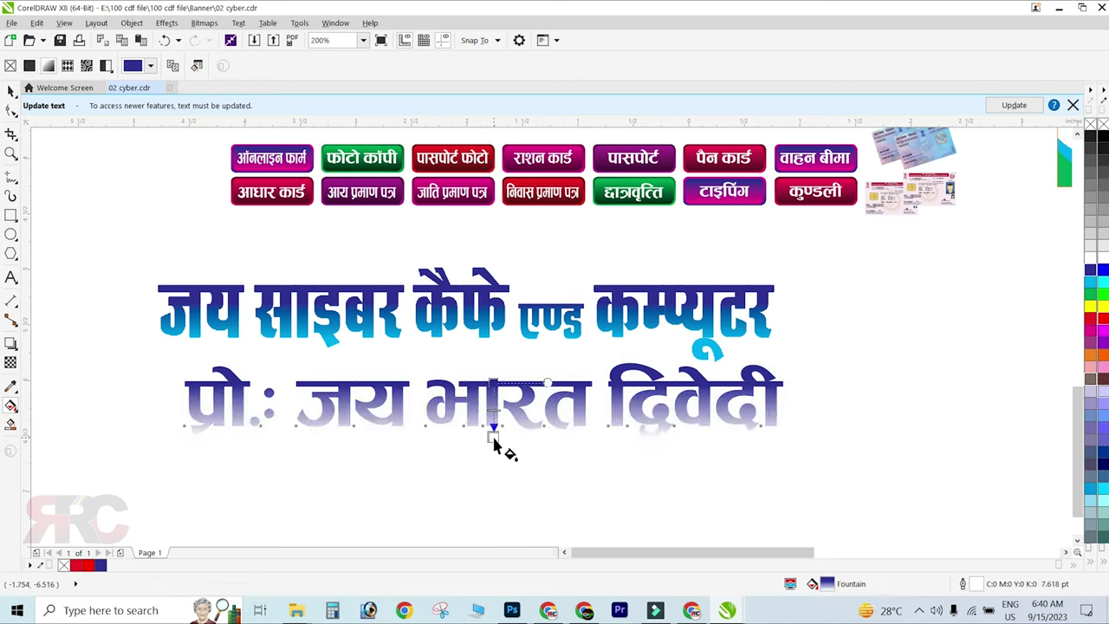
left_click(493, 437)
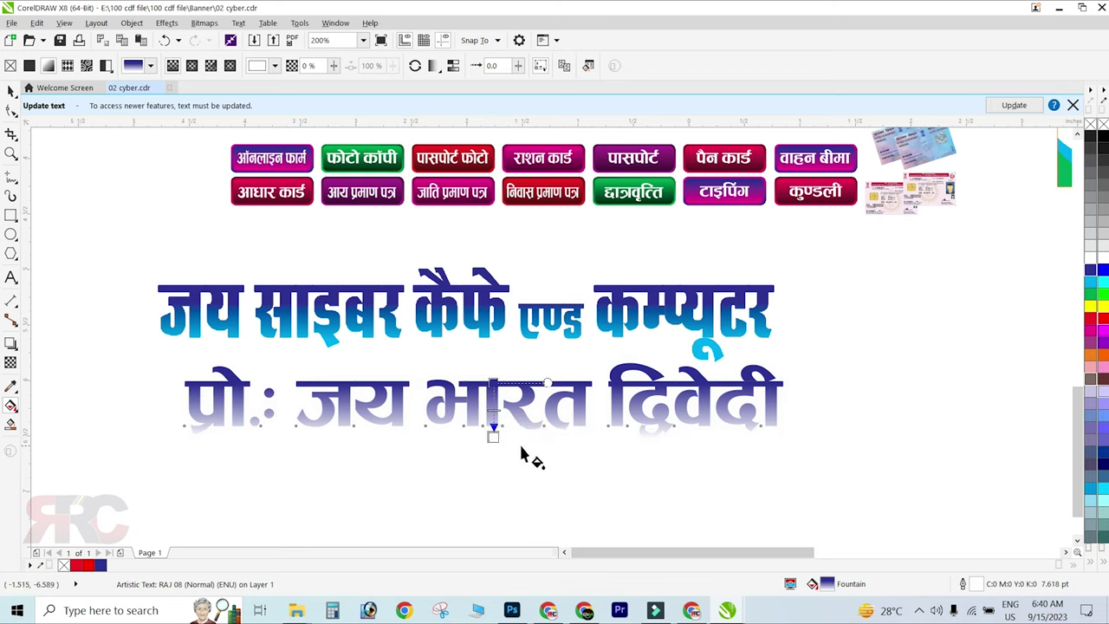
left_click(516, 434)
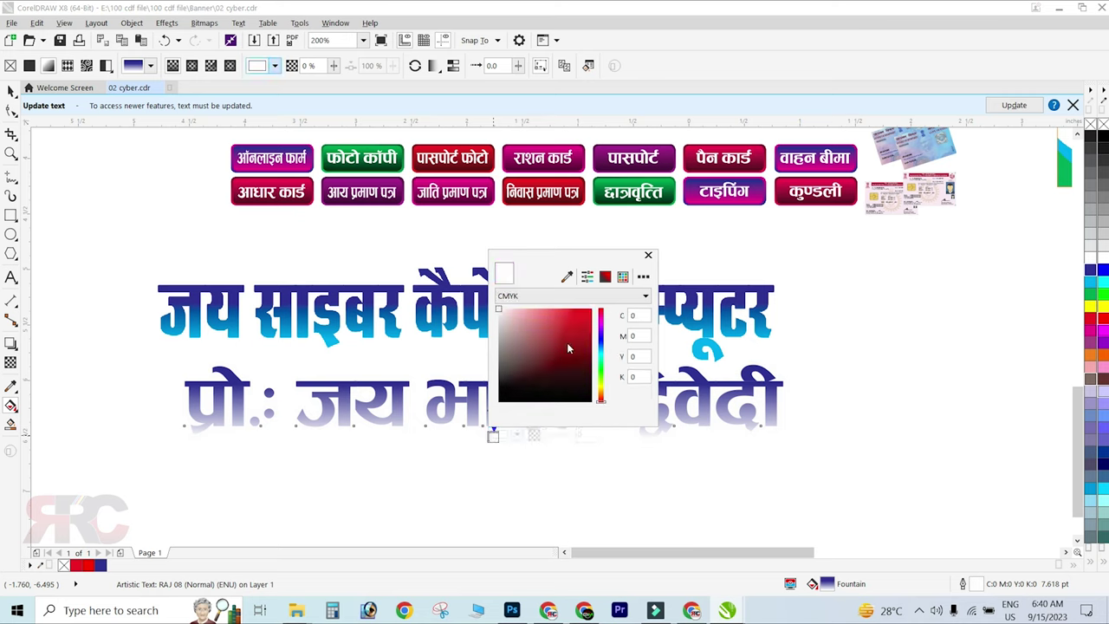
left_click(601, 339)
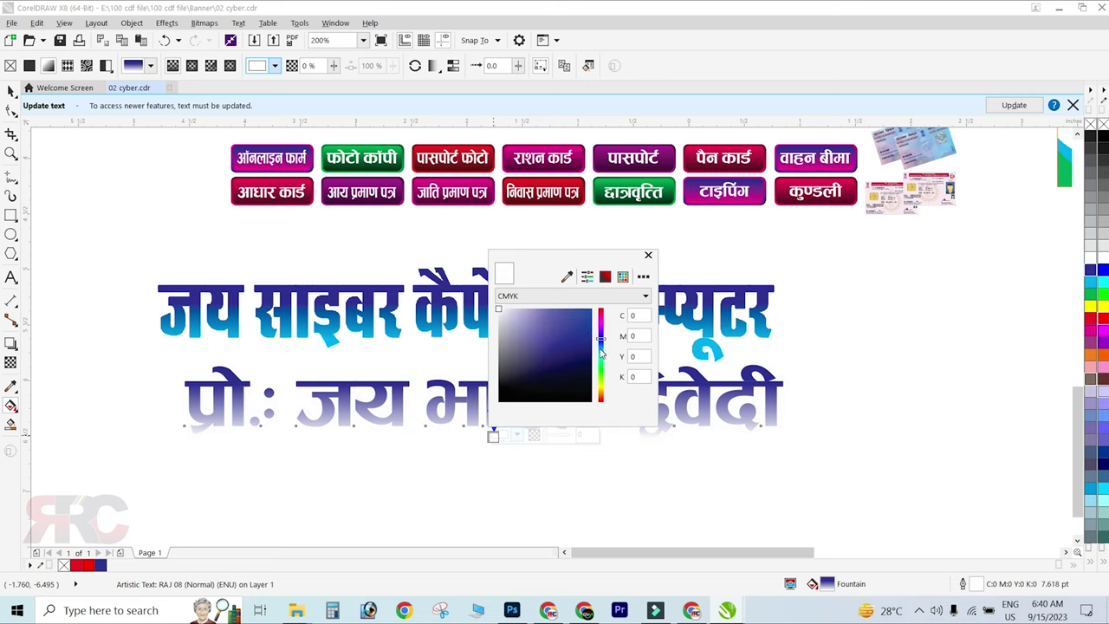
left_click(601, 344)
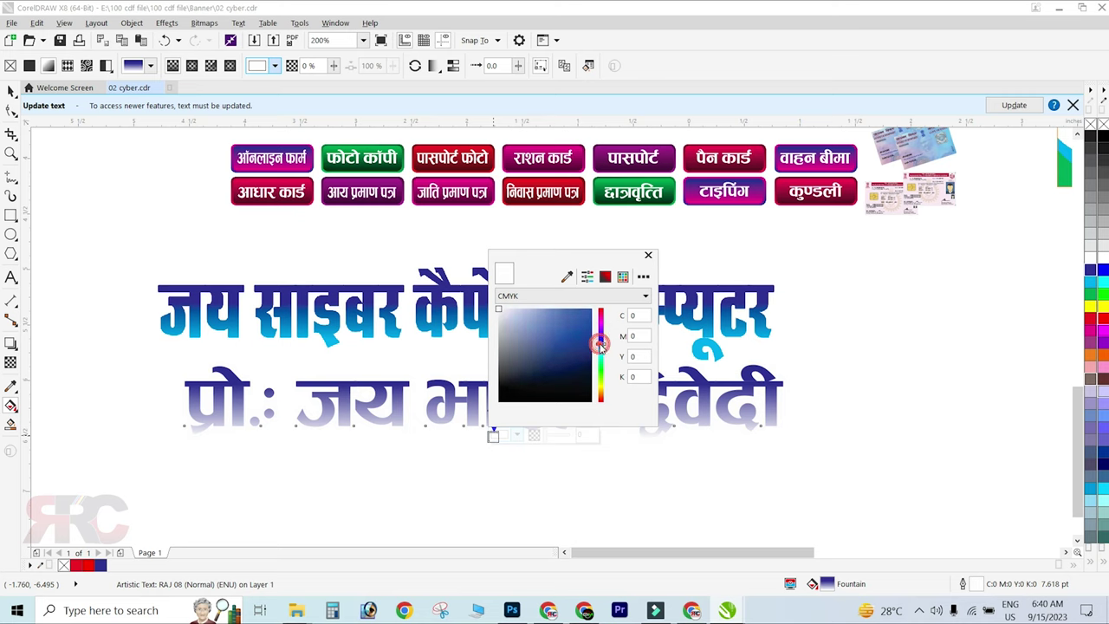
left_click(574, 314)
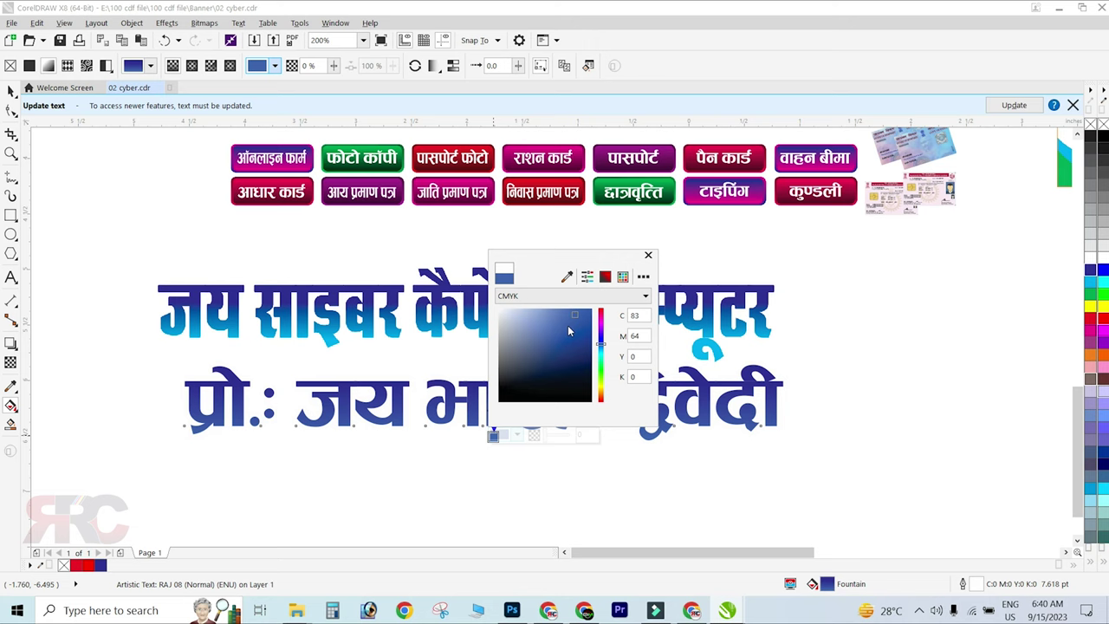
left_click(600, 357)
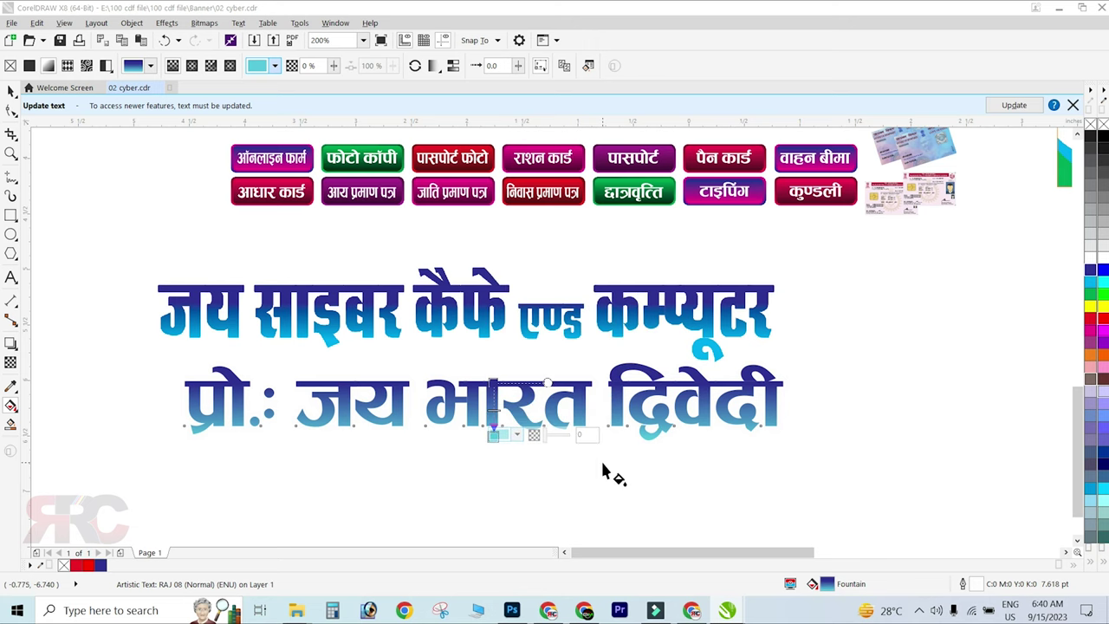
scroll(505, 430, "up", 2)
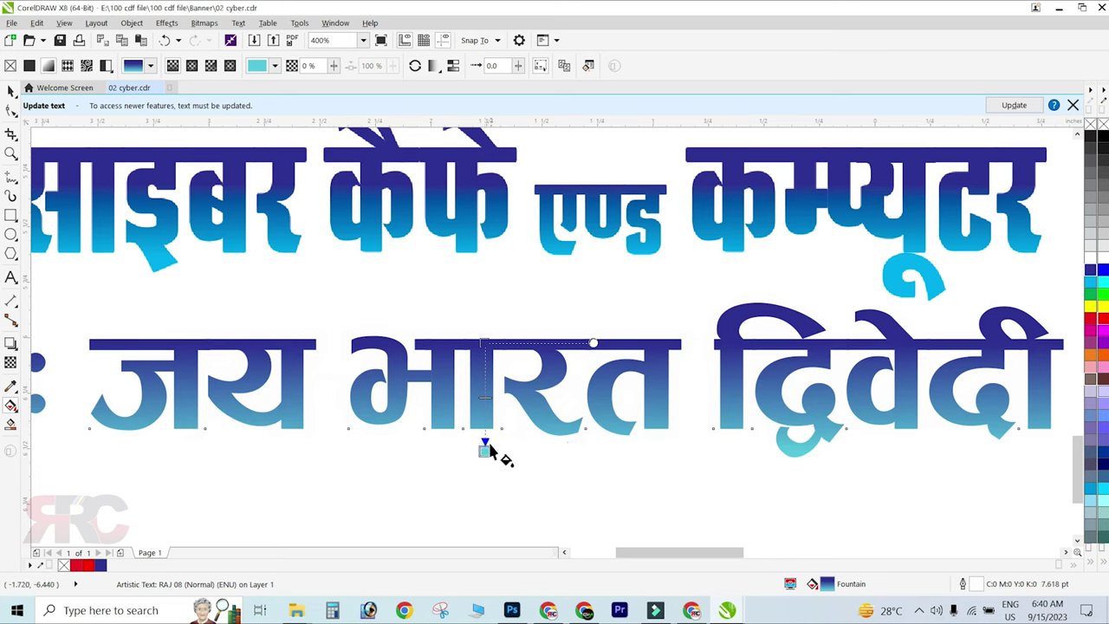
left_click_drag(485, 449, 485, 375)
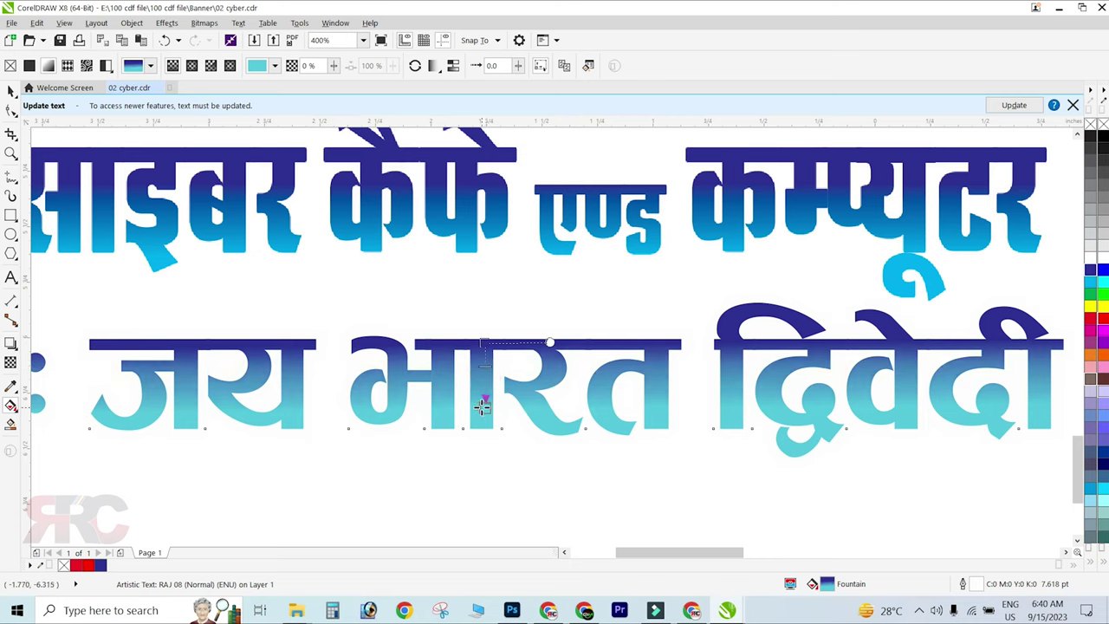
left_click_drag(482, 407, 485, 420)
left_click(485, 420)
left_click(490, 380)
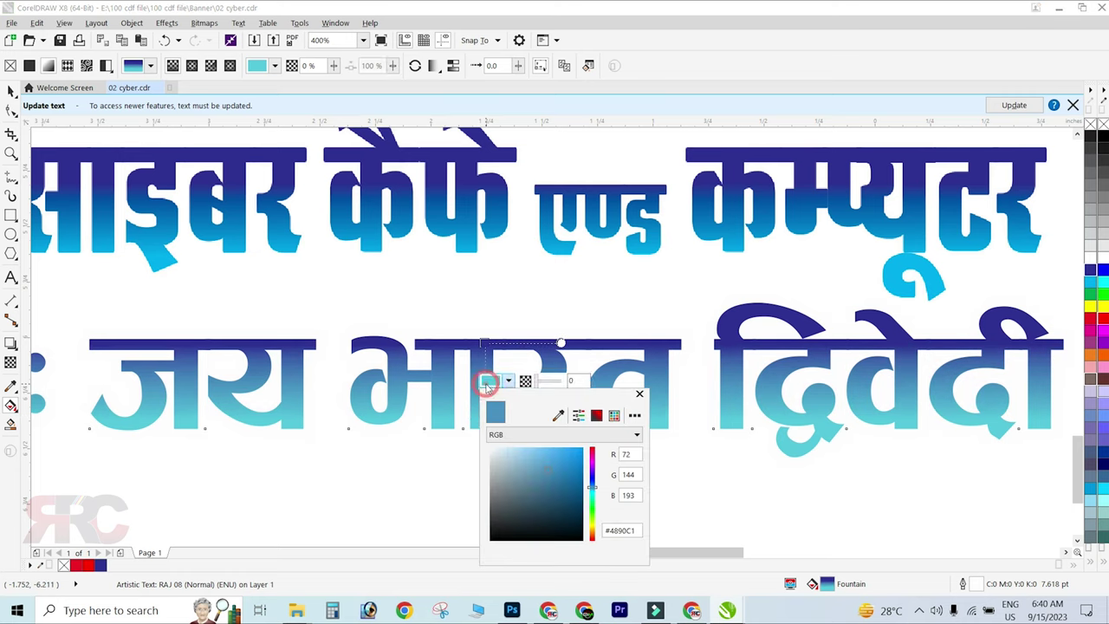
left_click(434, 470)
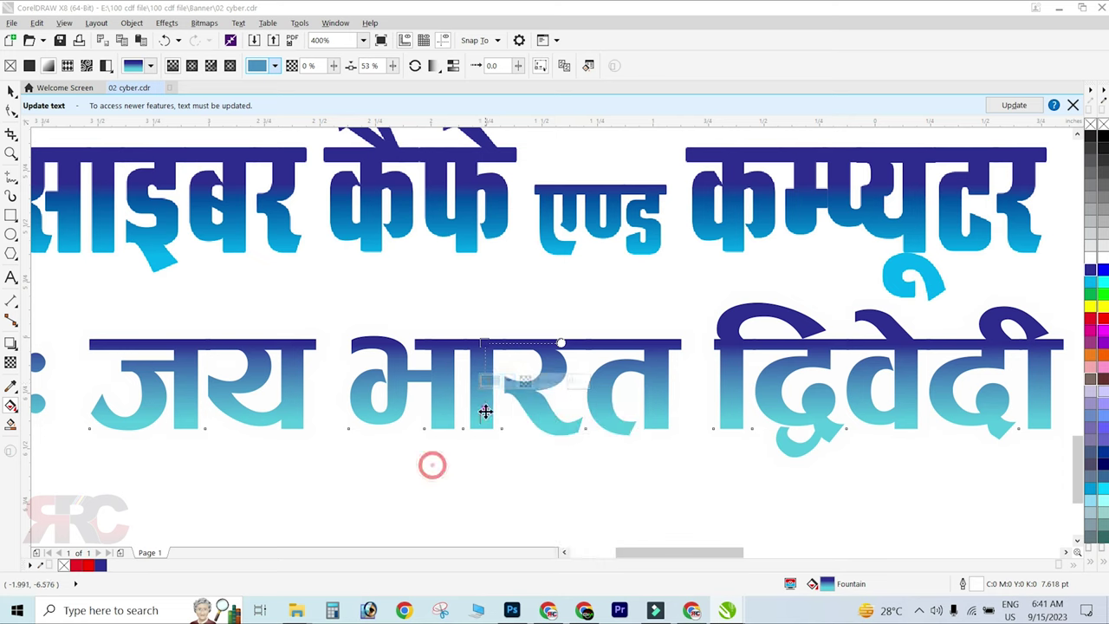
left_click(488, 381)
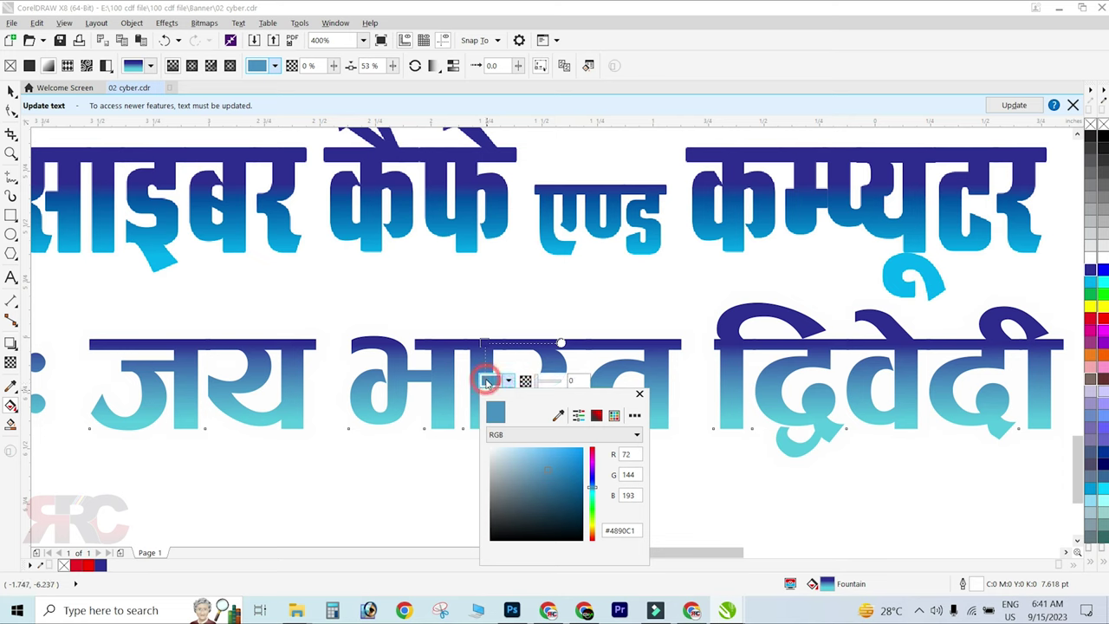
left_click(593, 454)
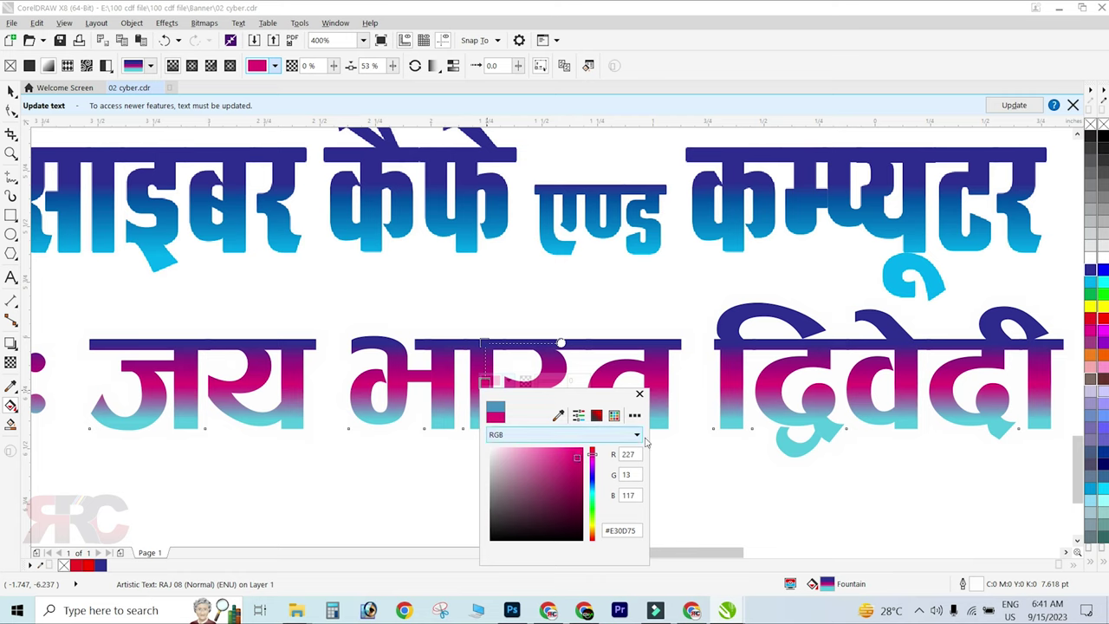
left_click(668, 468)
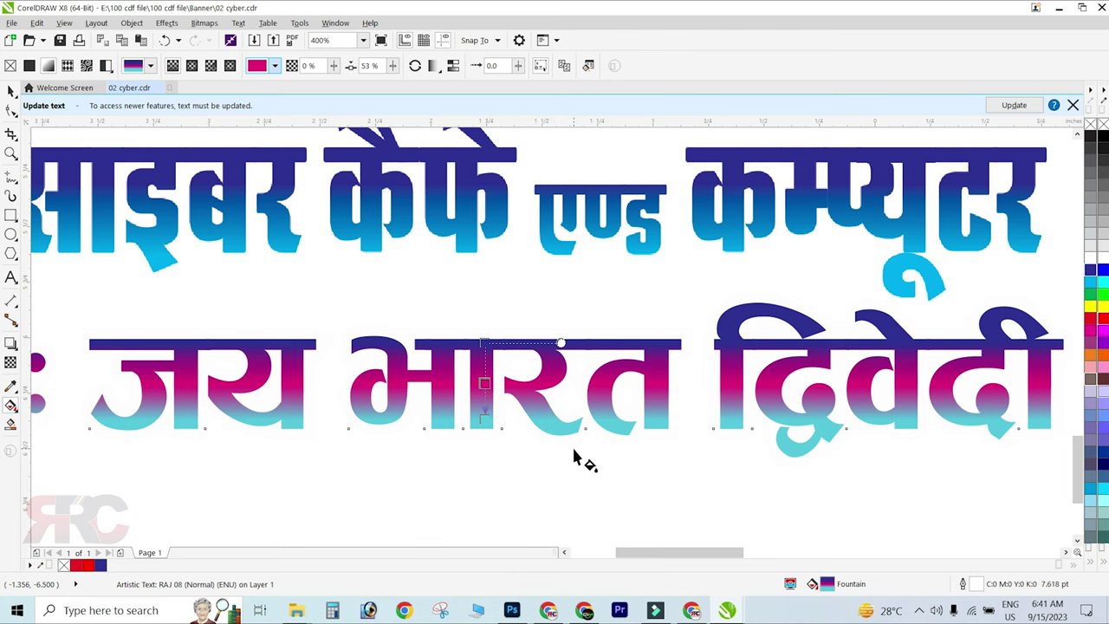
key("Delete")
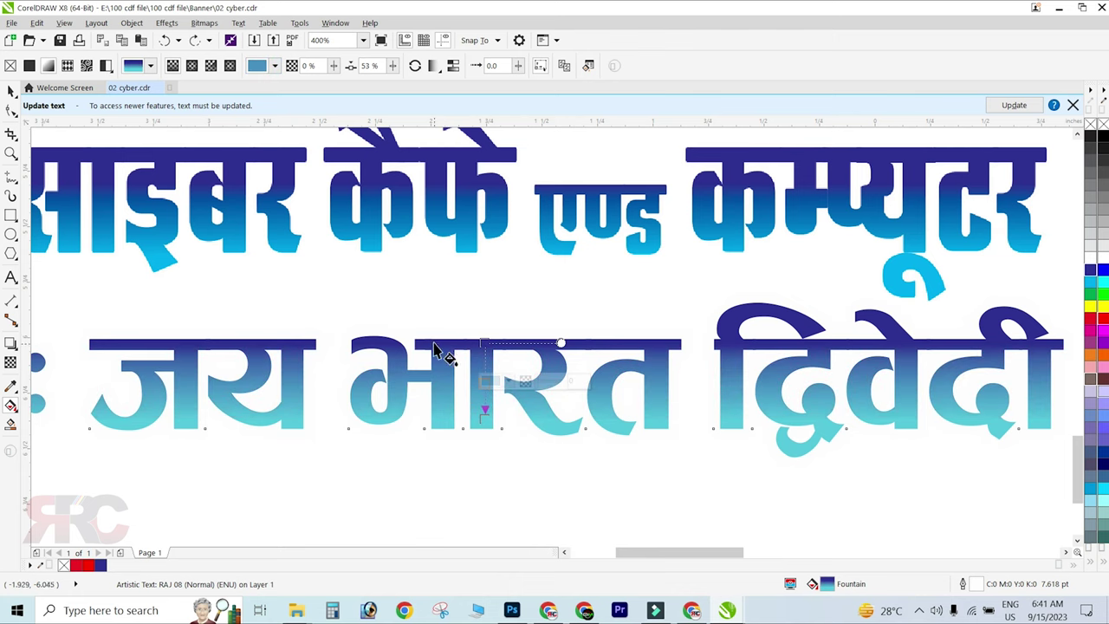
scroll(431, 340, "down", 1)
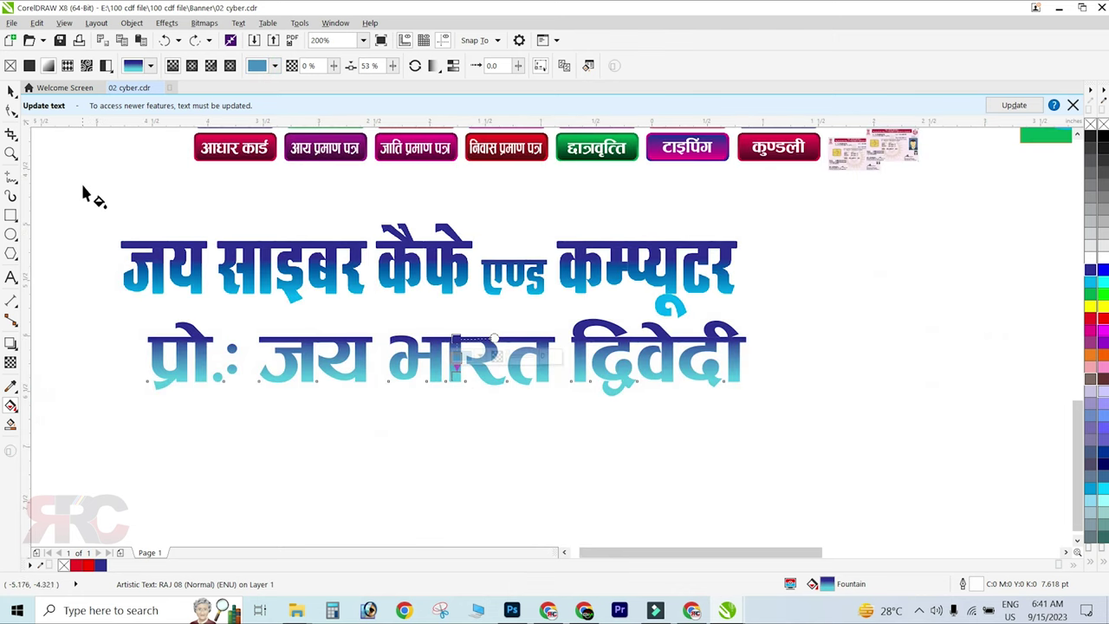
left_click(10, 91)
left_click(542, 485)
left_click(622, 346)
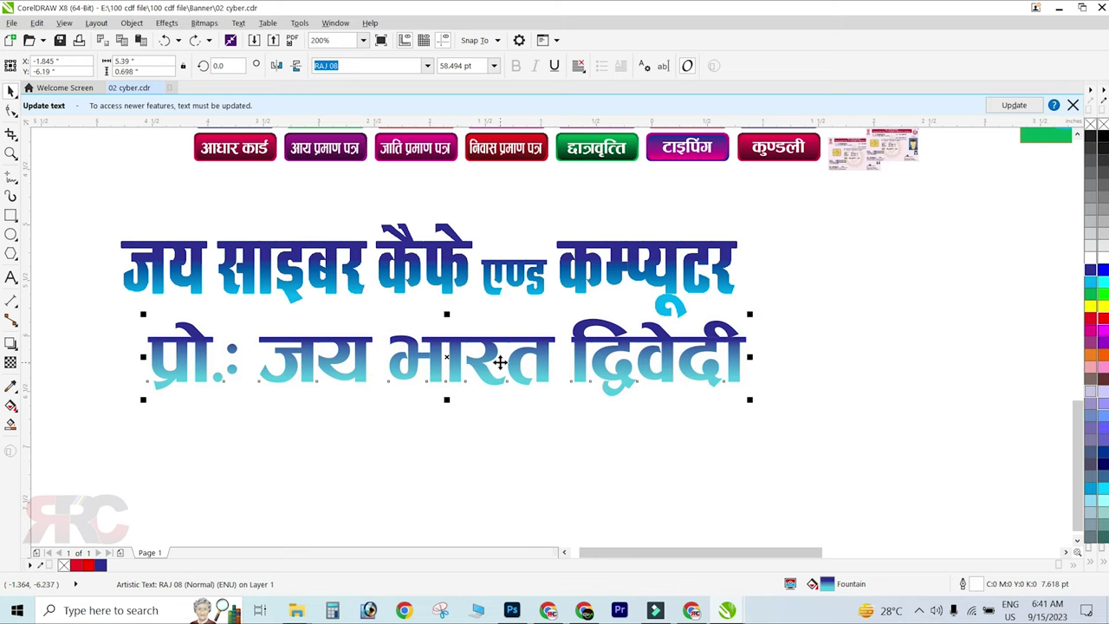
- Delete the large owner's-name line and move the loose banner pieces down and left
key("Delete")
scroll(799, 456, "down", 2)
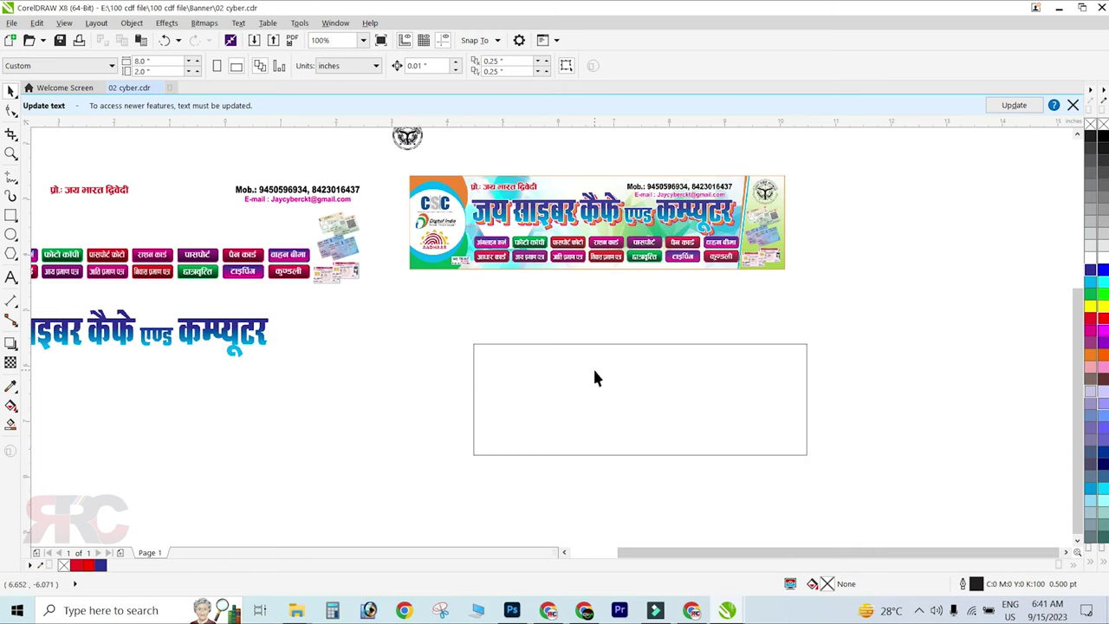
scroll(594, 377, "down", 2)
left_click_drag(191, 191, 516, 398)
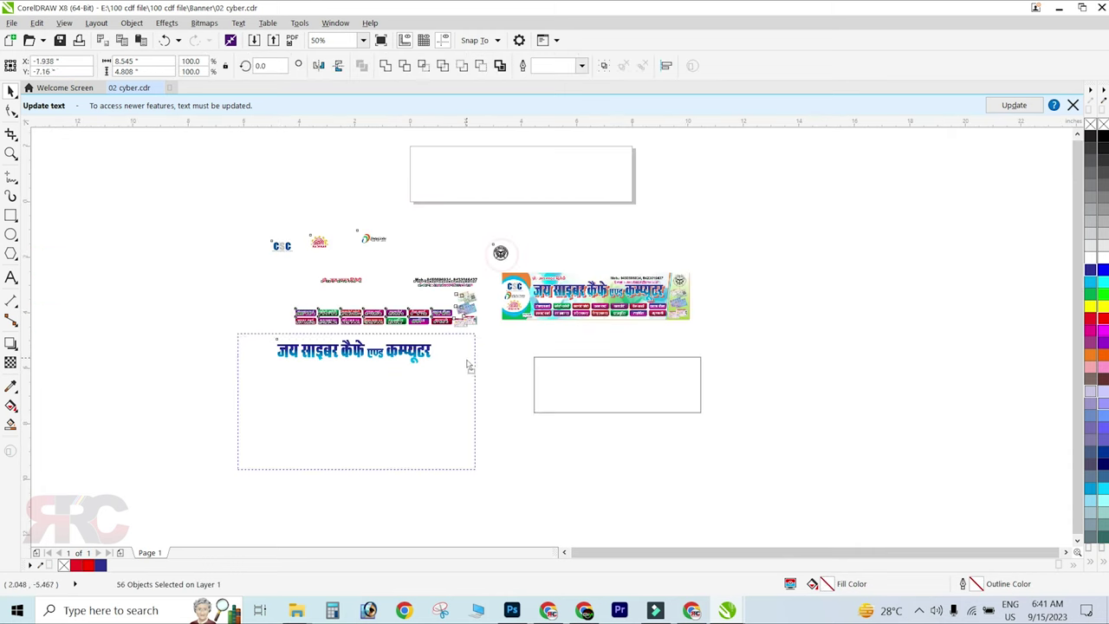
left_click_drag(501, 253, 489, 360)
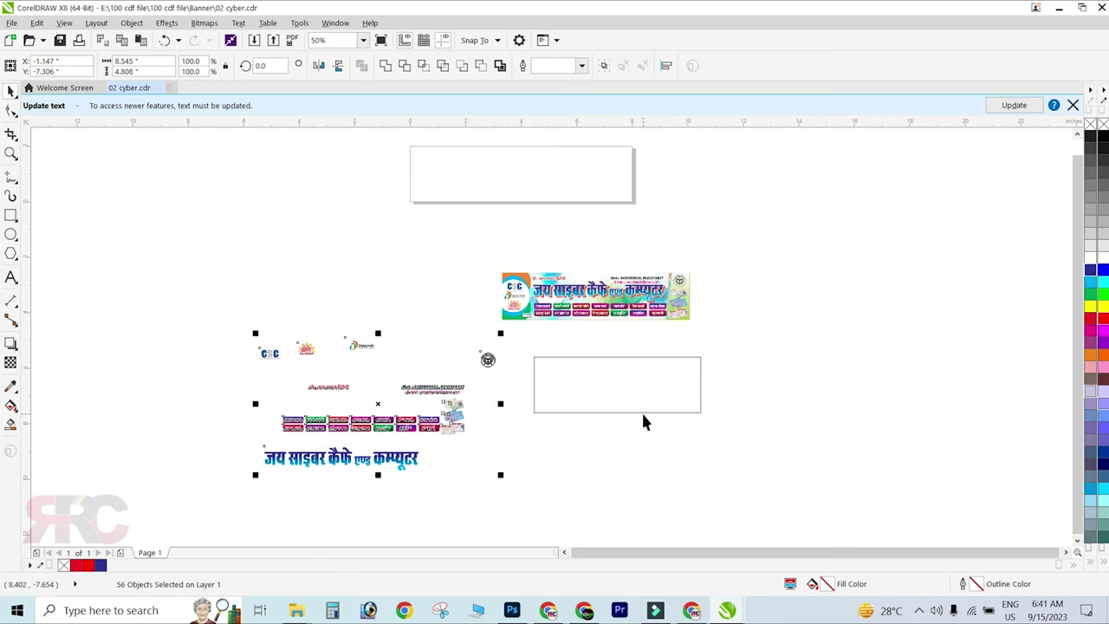
- Select the empty rectangle and switch to the 'white blue background' image results in the browser
scroll(653, 407, "up", 2)
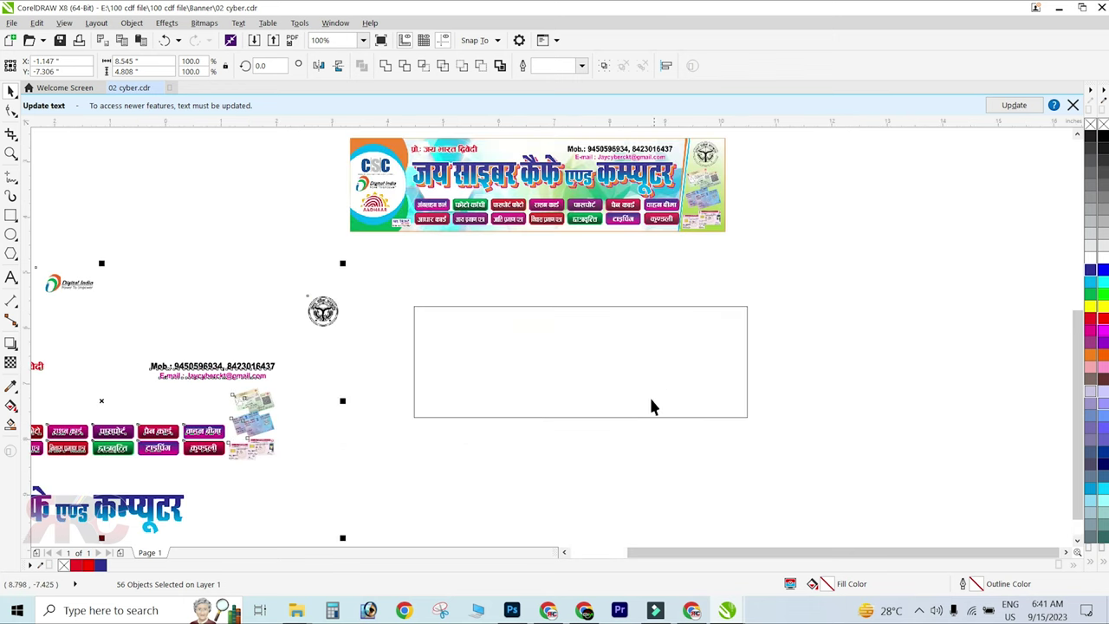
left_click(645, 375)
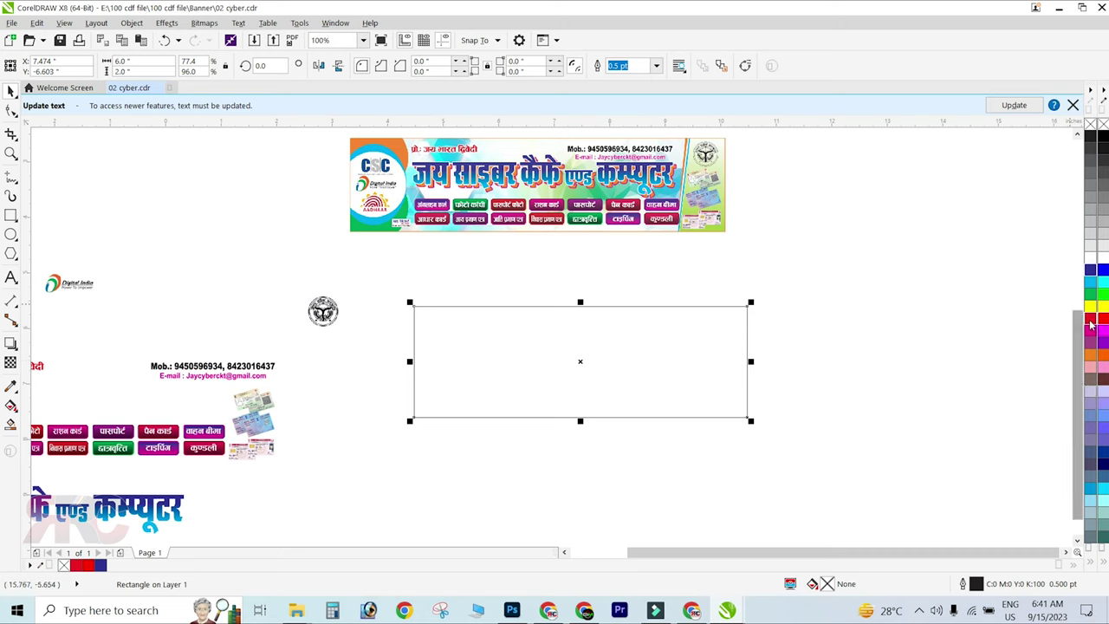
left_click(692, 610)
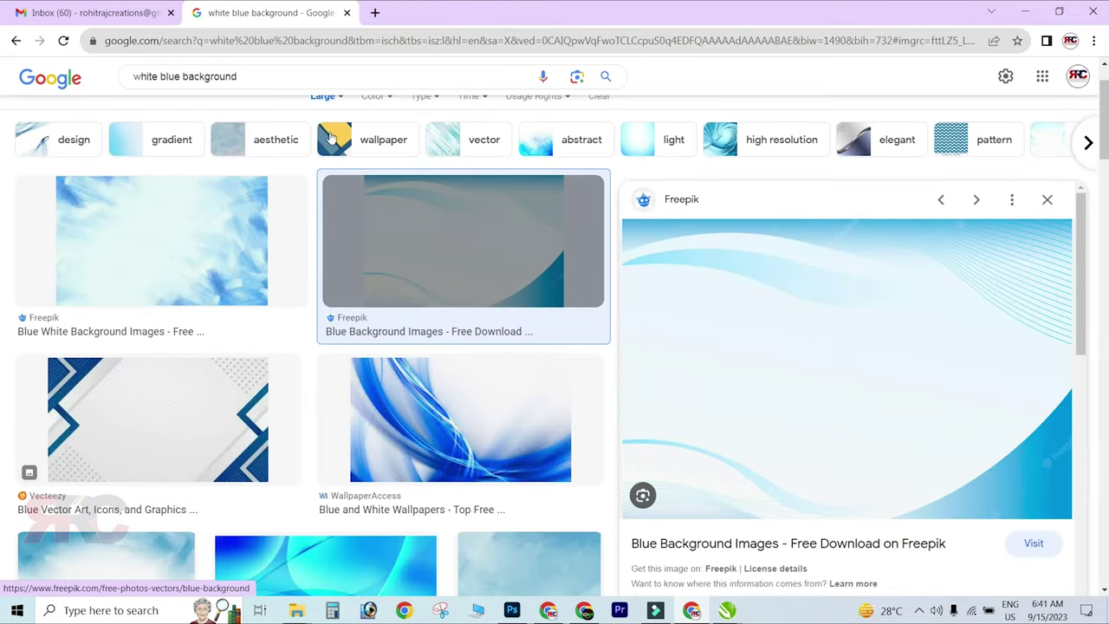
mouse_move(802, 352)
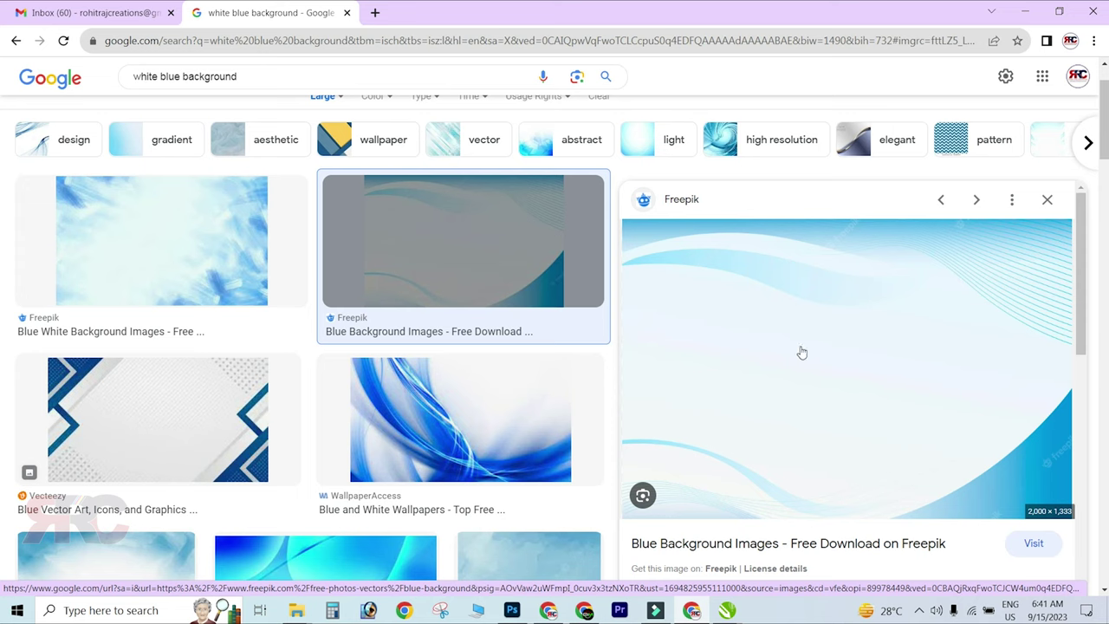
- Copy the Freepik blue curved background image, then open and cancel a Save image dialog
right_click(809, 330)
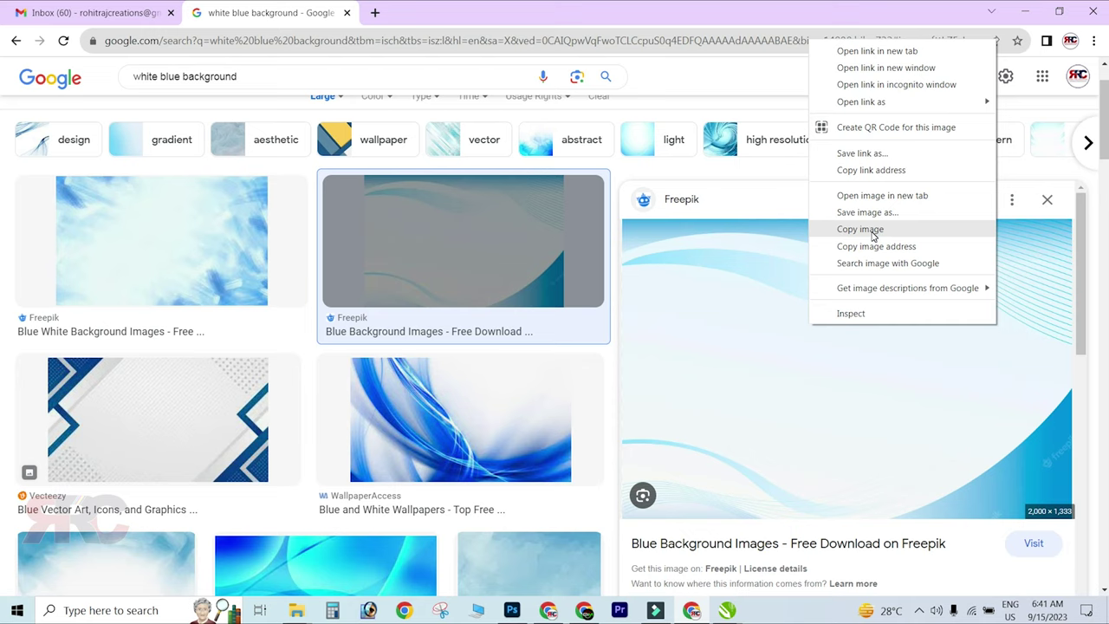
left_click(872, 231)
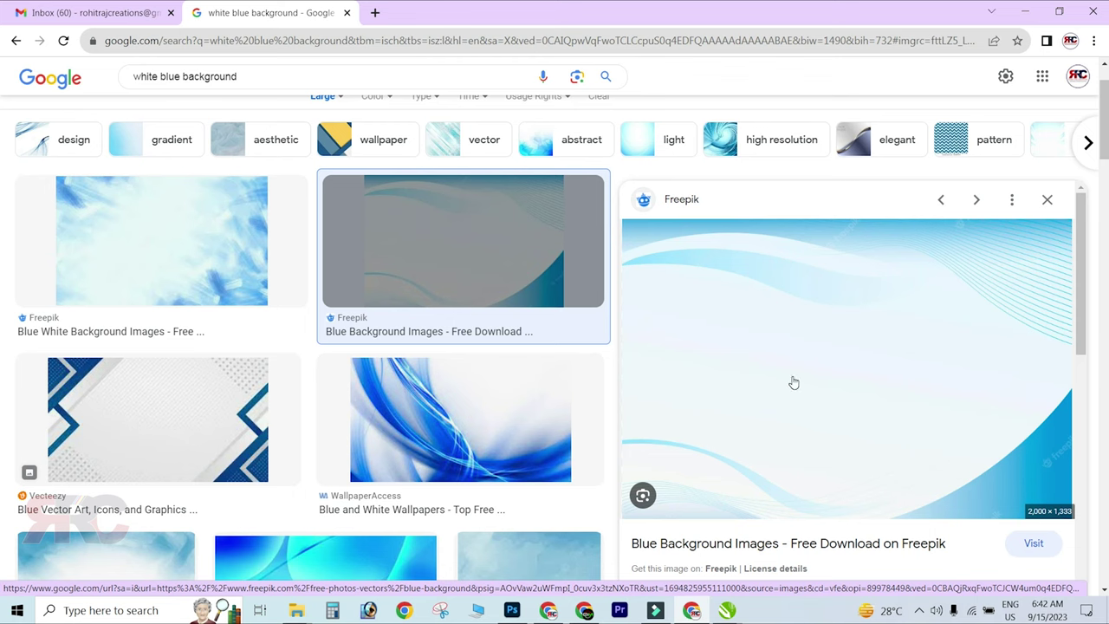
right_click(839, 317)
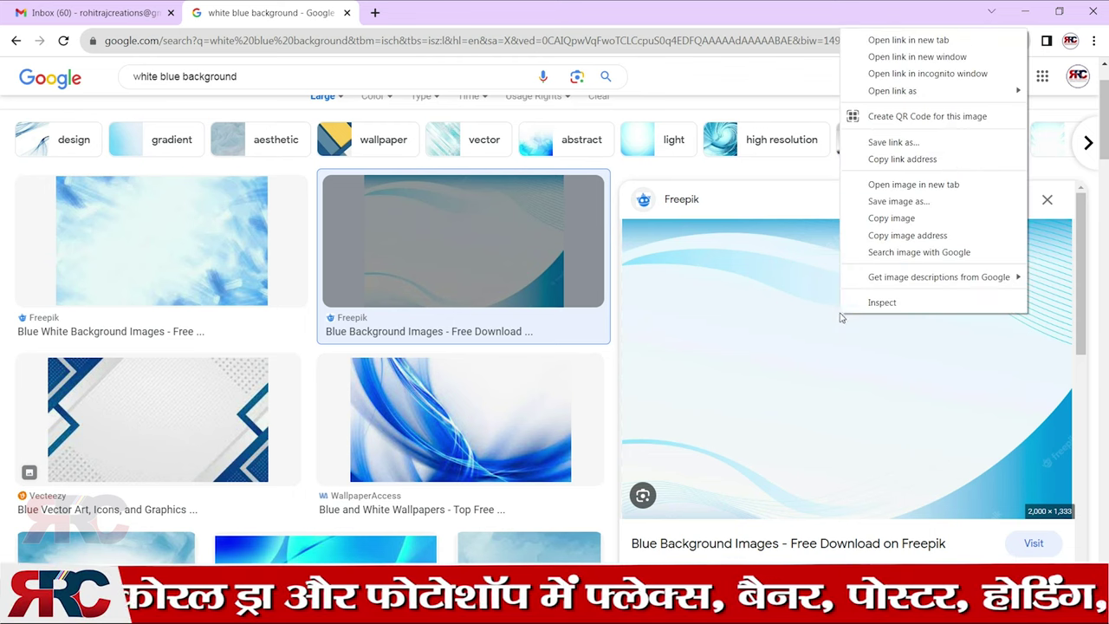
left_click(892, 218)
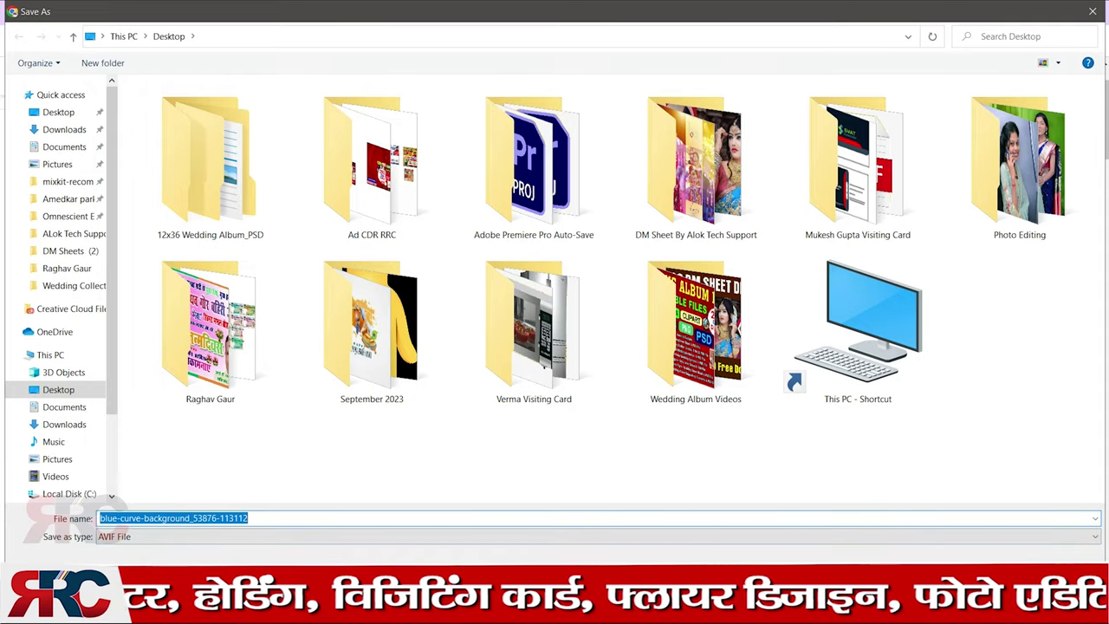
key("Escape")
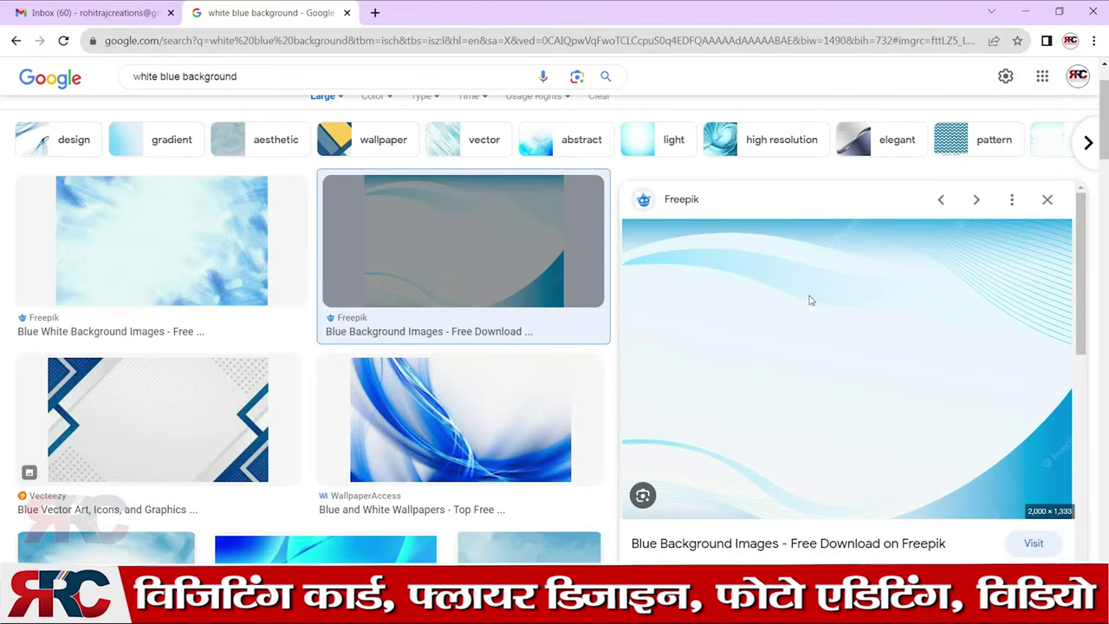
- Copy the blue background image again and return to 02 cyber.cdr in CorelDRAW
right_click(809, 300)
left_click(857, 485)
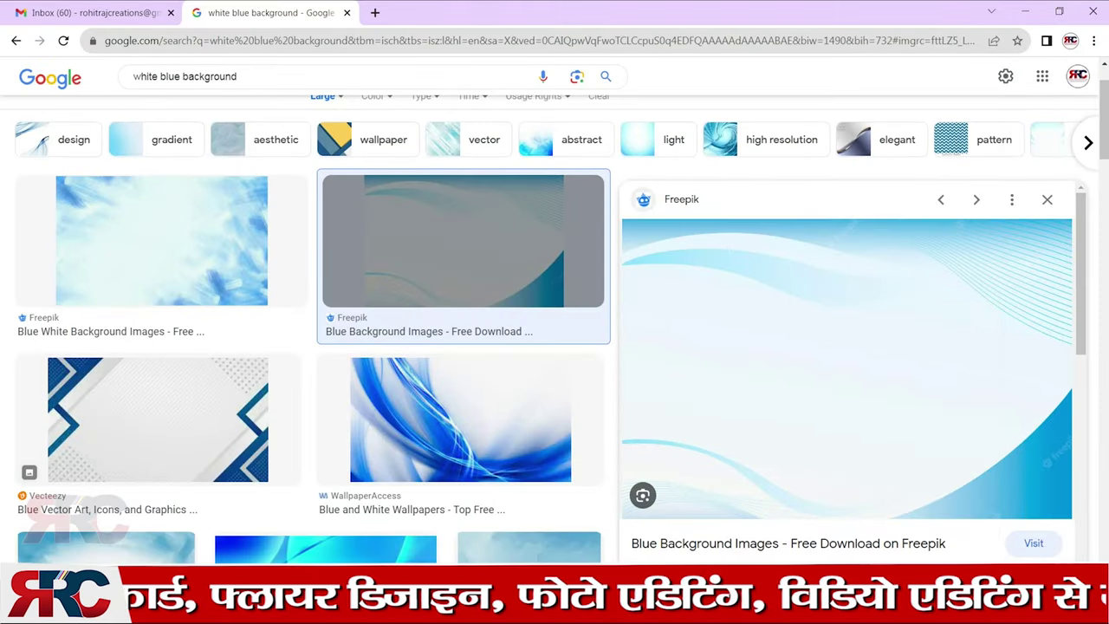
left_click(645, 533)
left_click(797, 533)
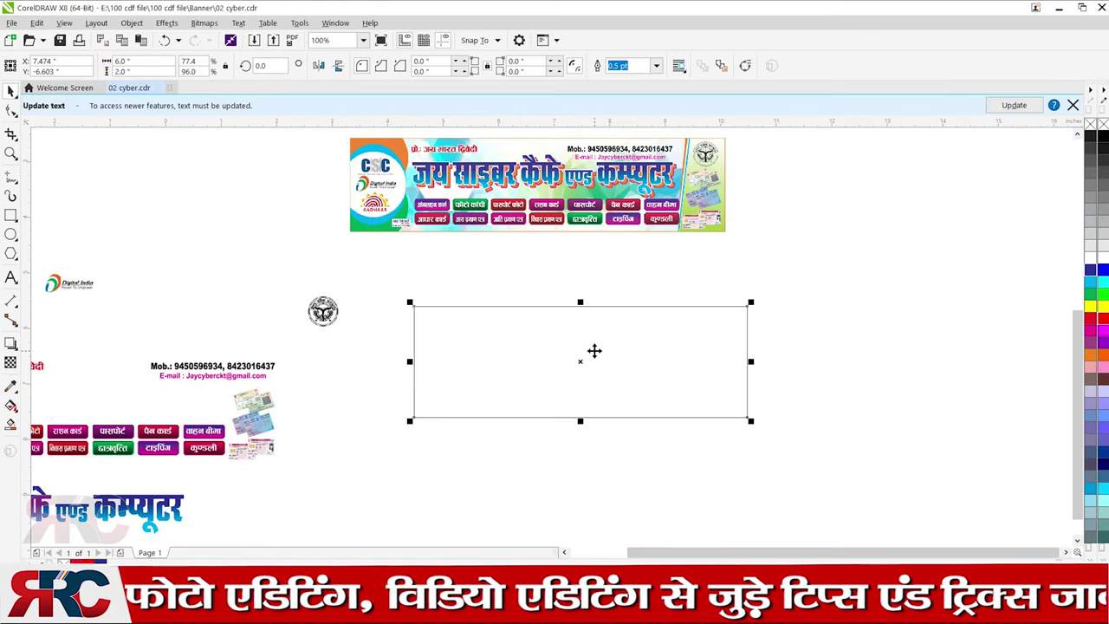
- Paste the copied wave background and resize it to sit under the 6×2 inch rectangle
key("ctrl+v")
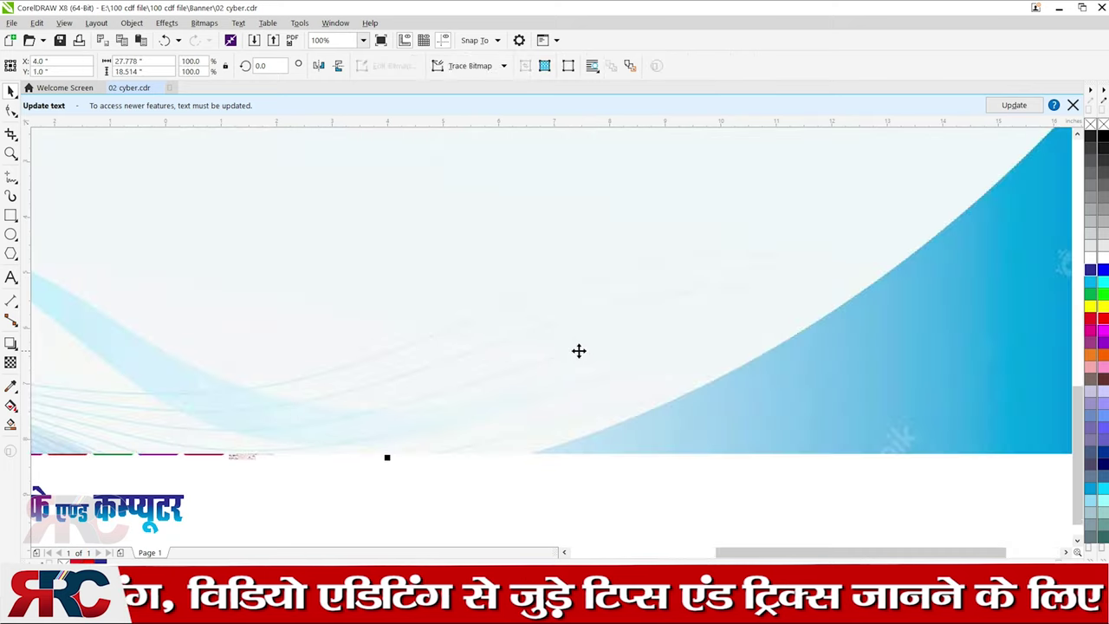
scroll(546, 337, "down", 1)
scroll(544, 336, "down", 1)
left_click_drag(577, 373, 790, 505)
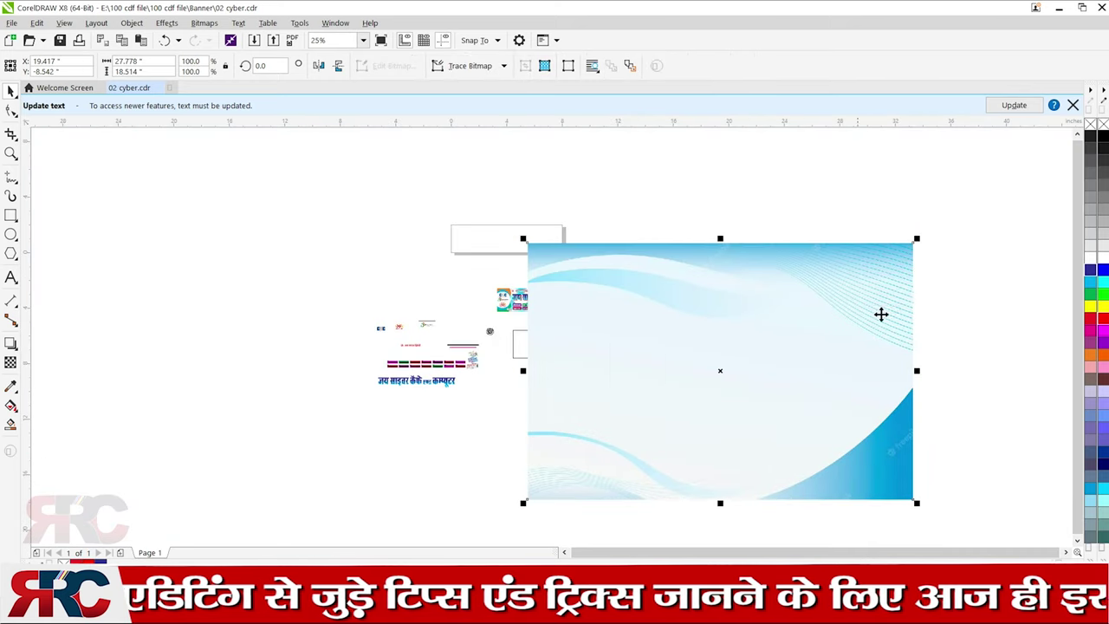
mouse_move(918, 233)
left_mouse_down()
mouse_move(740, 329)
mouse_move(750, 329)
left_mouse_up()
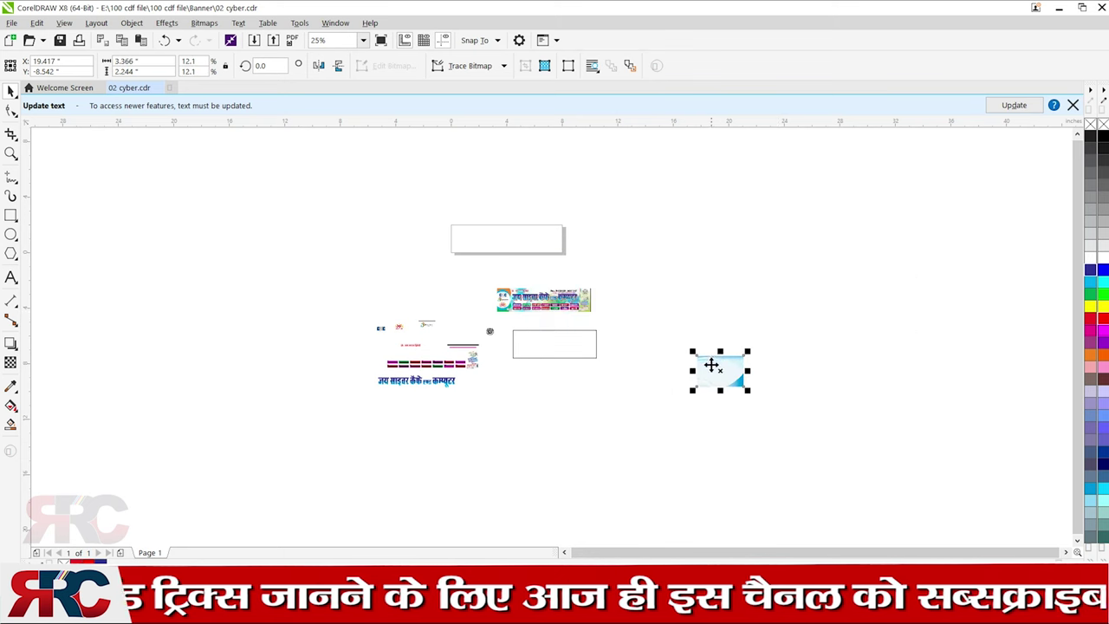
left_click_drag(546, 372, 545, 364)
scroll(545, 365, "up", 1)
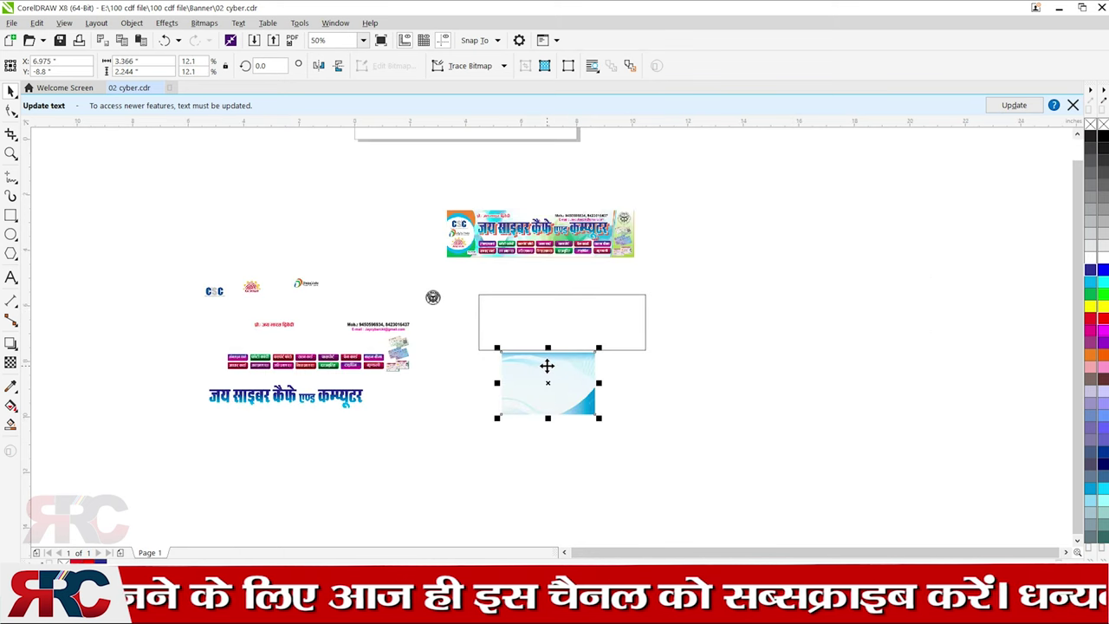
scroll(544, 365, "up", 1)
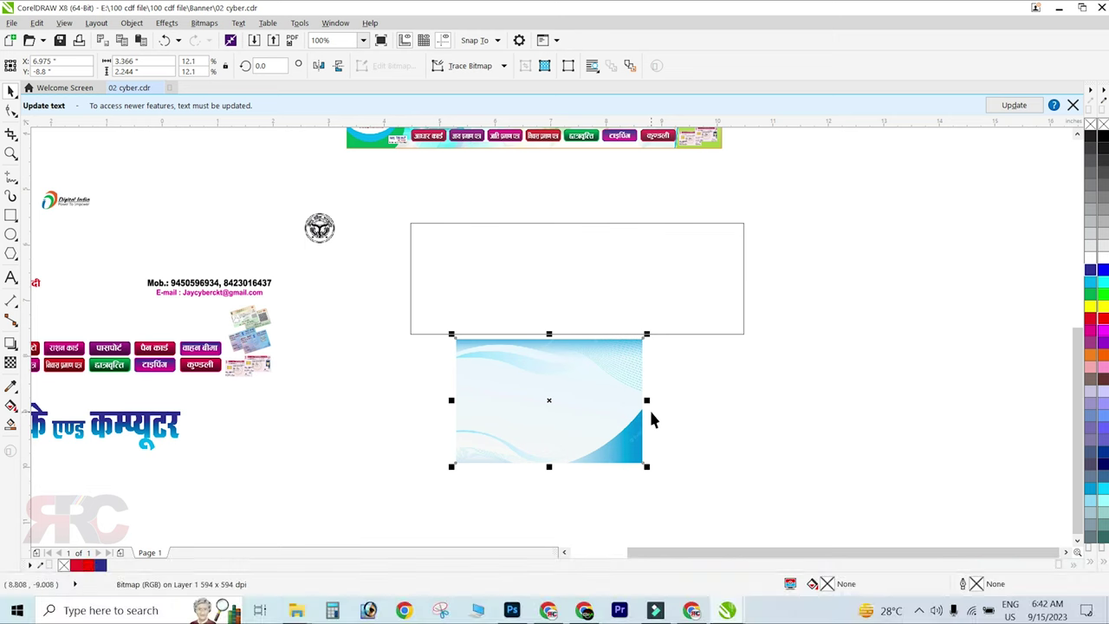
left_click_drag(649, 399, 741, 400)
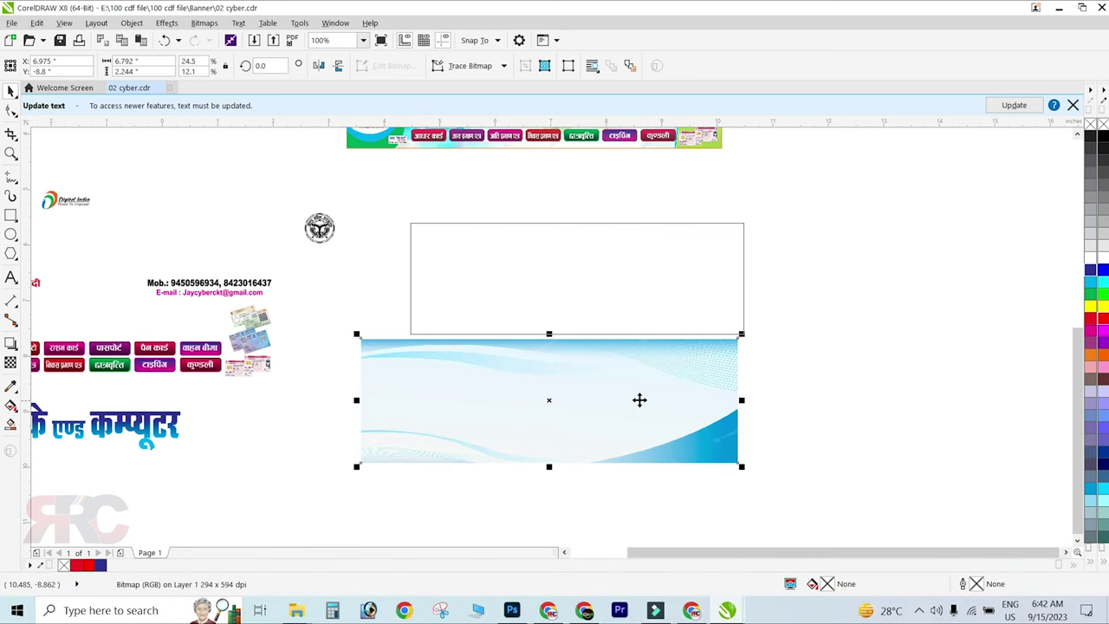
left_click_drag(356, 399, 376, 399)
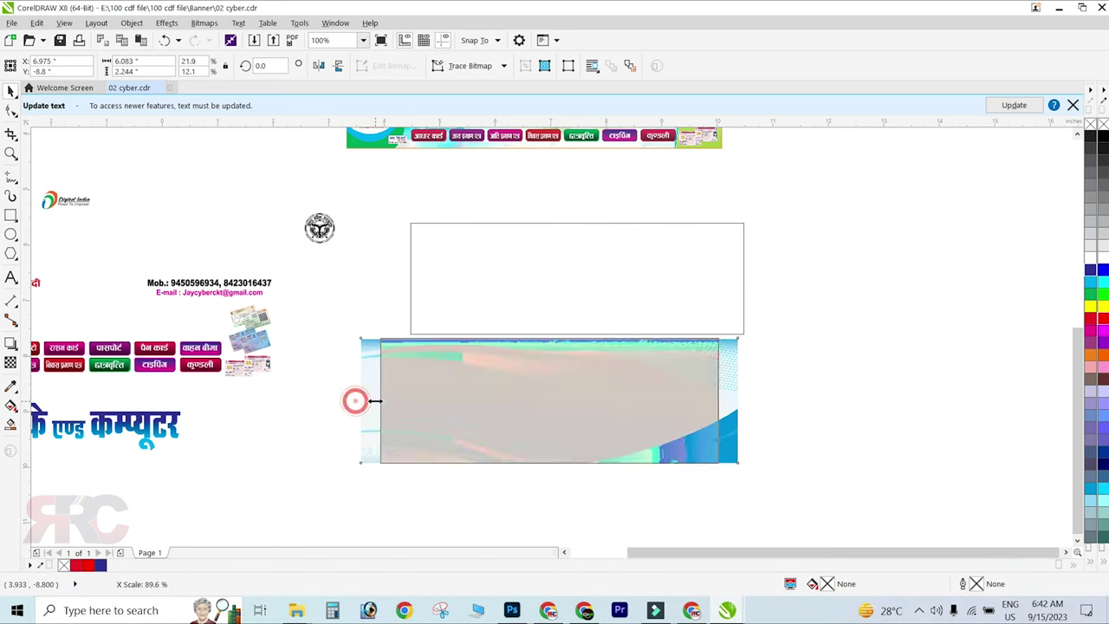
left_click_drag(506, 394, 543, 395)
left_click(540, 398)
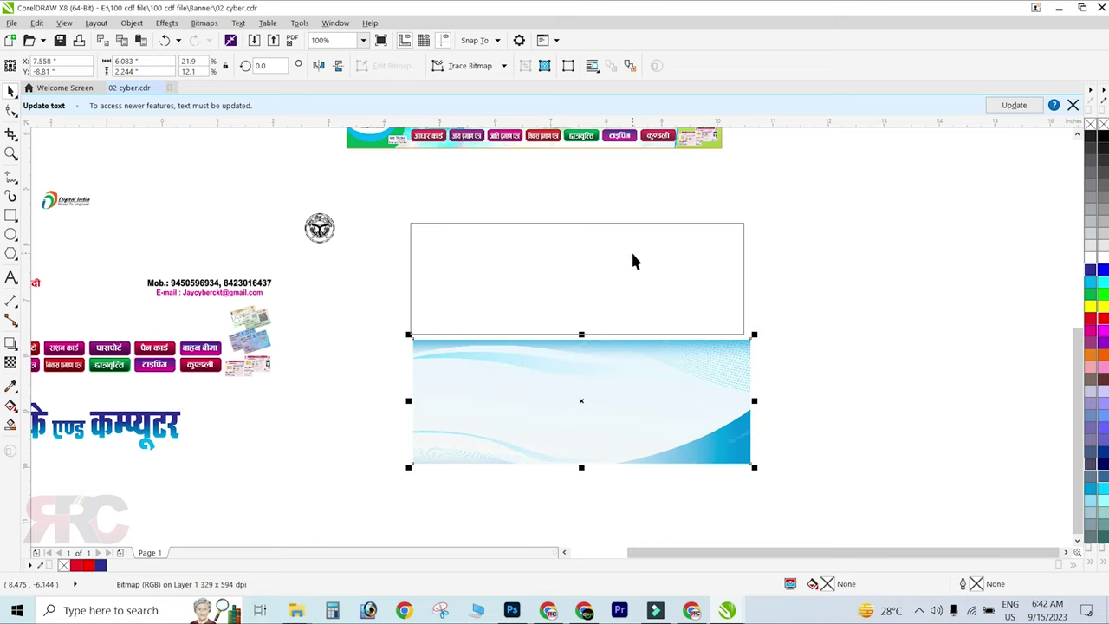
- PowerClip the background into the rectangle and enlarge it inside until it covers the frame
right_click(630, 367)
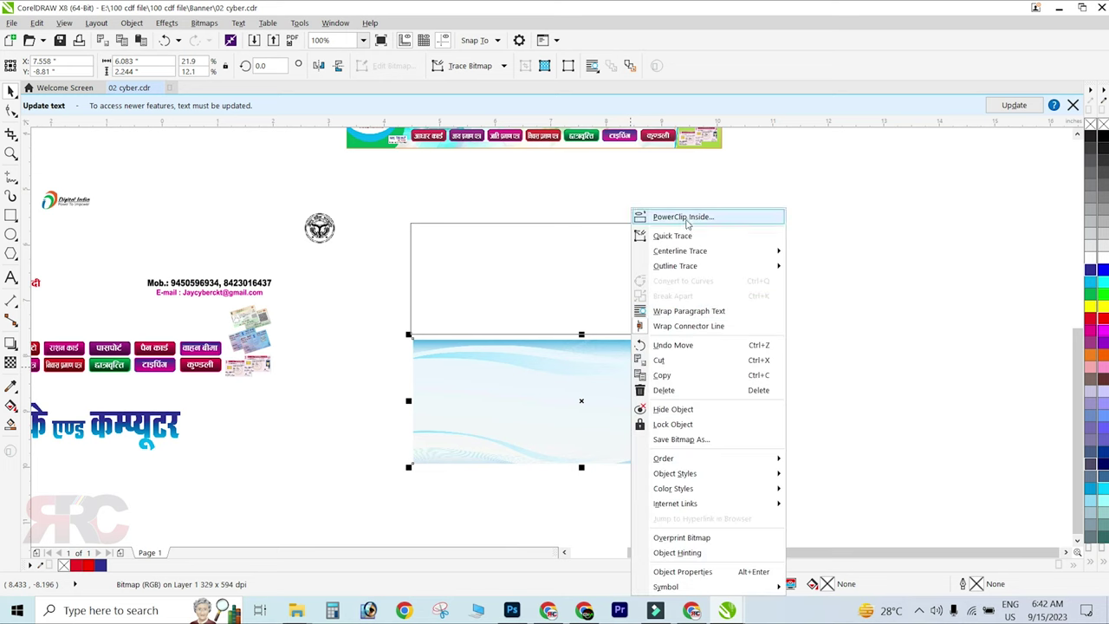
left_click(693, 216)
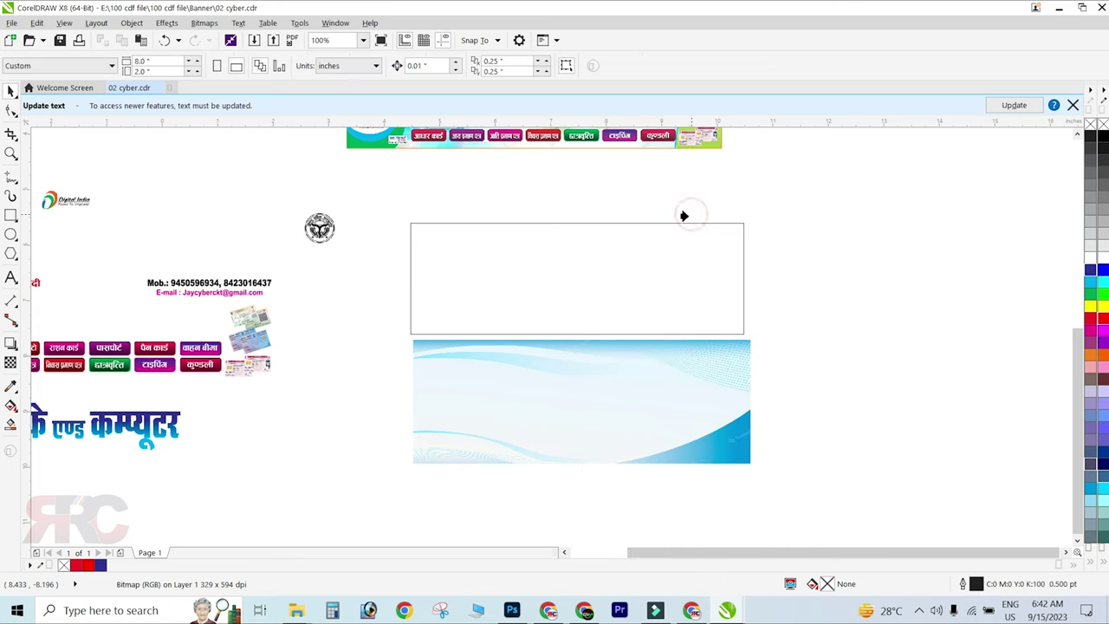
left_click(554, 265)
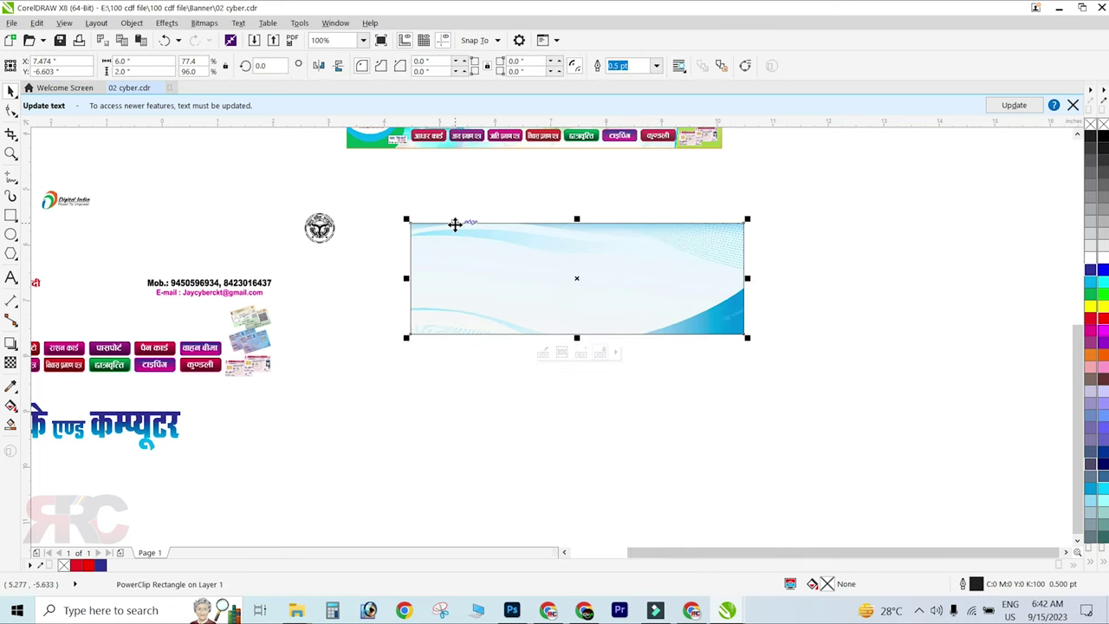
scroll(455, 225, "up", 2)
left_click(665, 463)
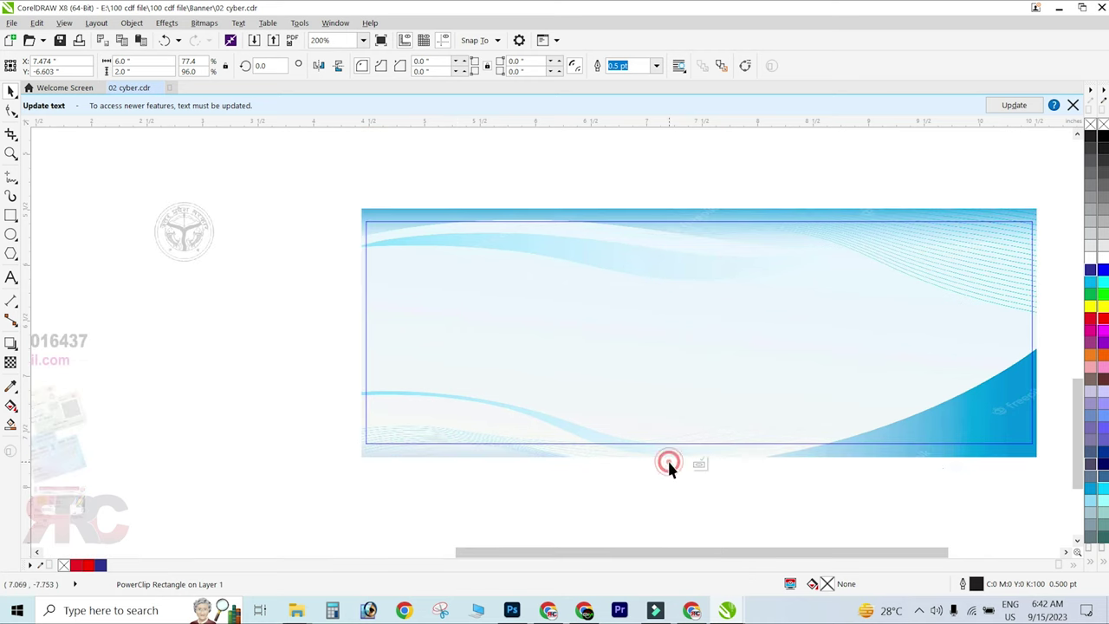
left_click_drag(1039, 463, 1067, 491)
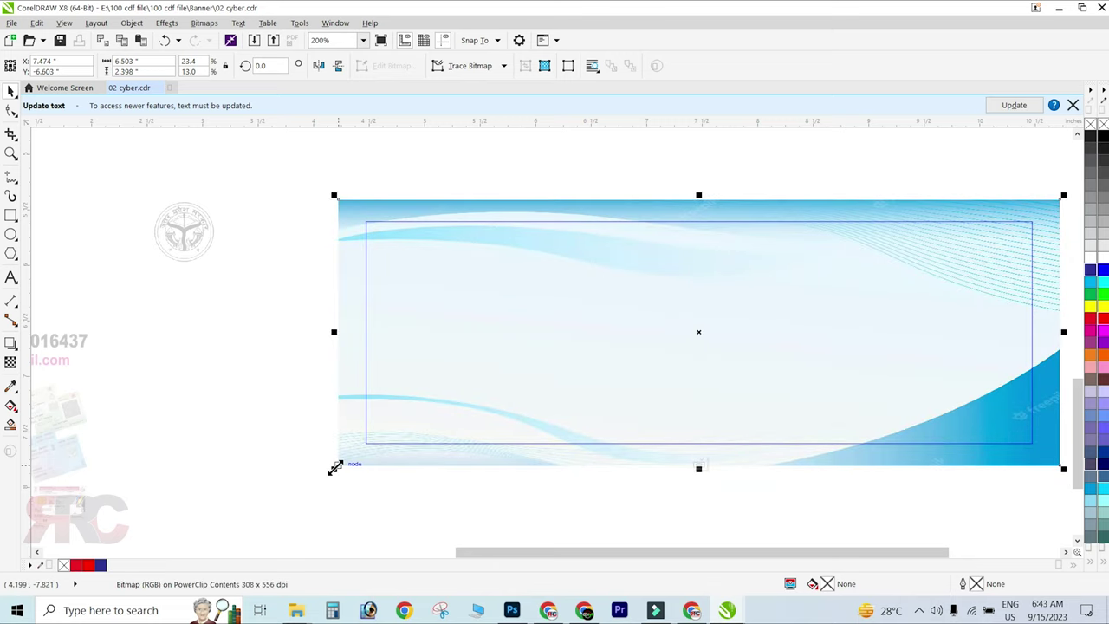
left_click_drag(335, 466, 316, 475)
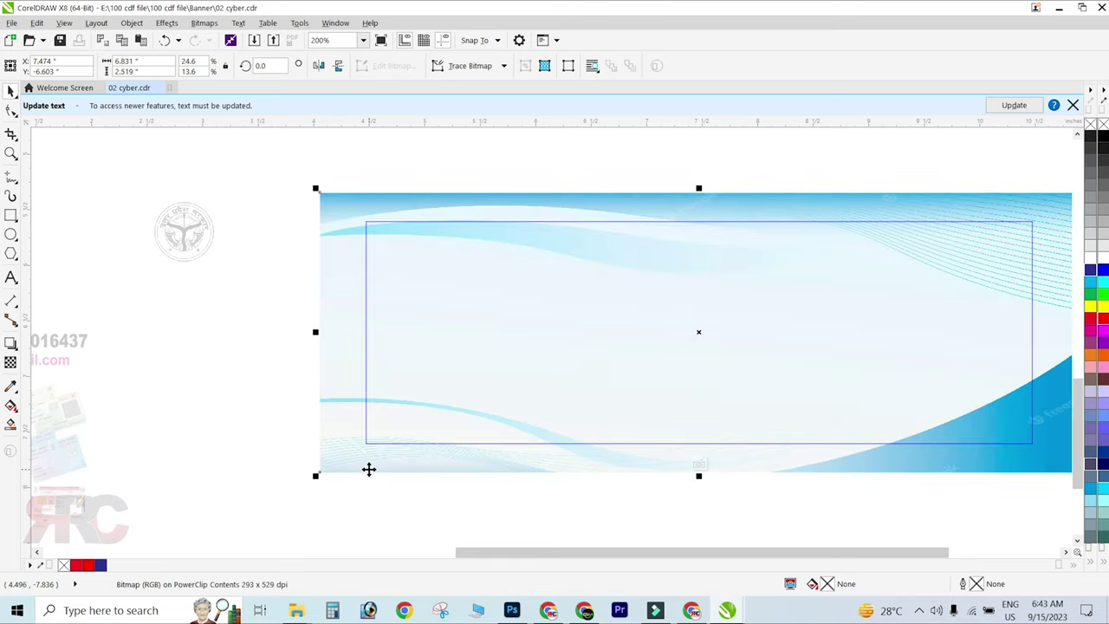
left_click(699, 465)
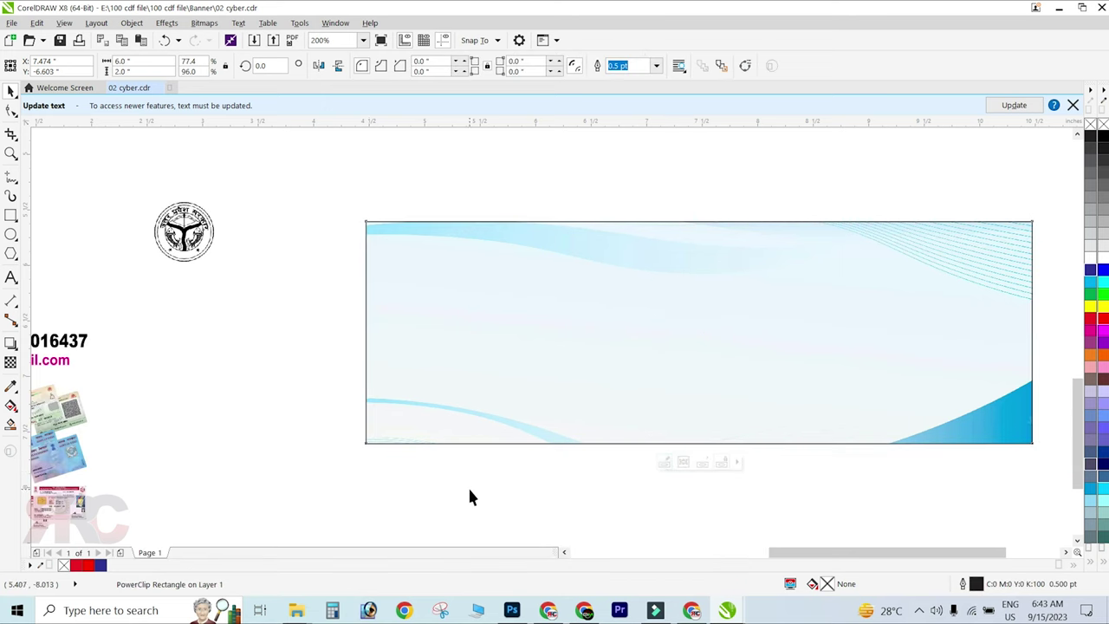
scroll(519, 386, "down", 1)
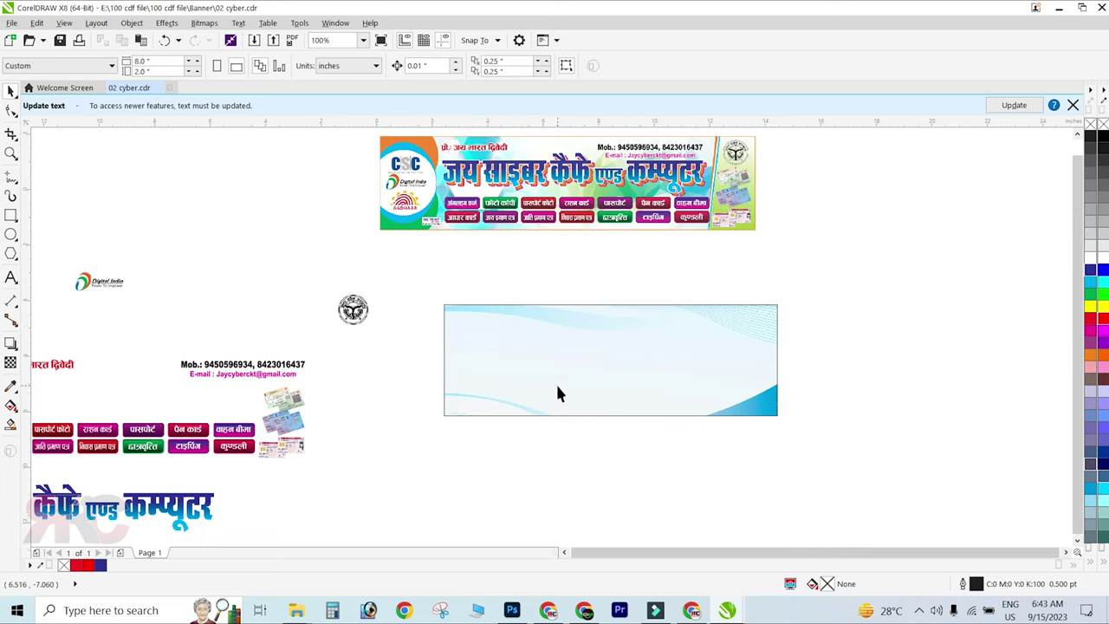
- Place the Hindi title on the banner scaled to 77.2% and move the phone/e-mail text onto it
scroll(556, 385, "down", 1)
left_click_drag(368, 456, 631, 370)
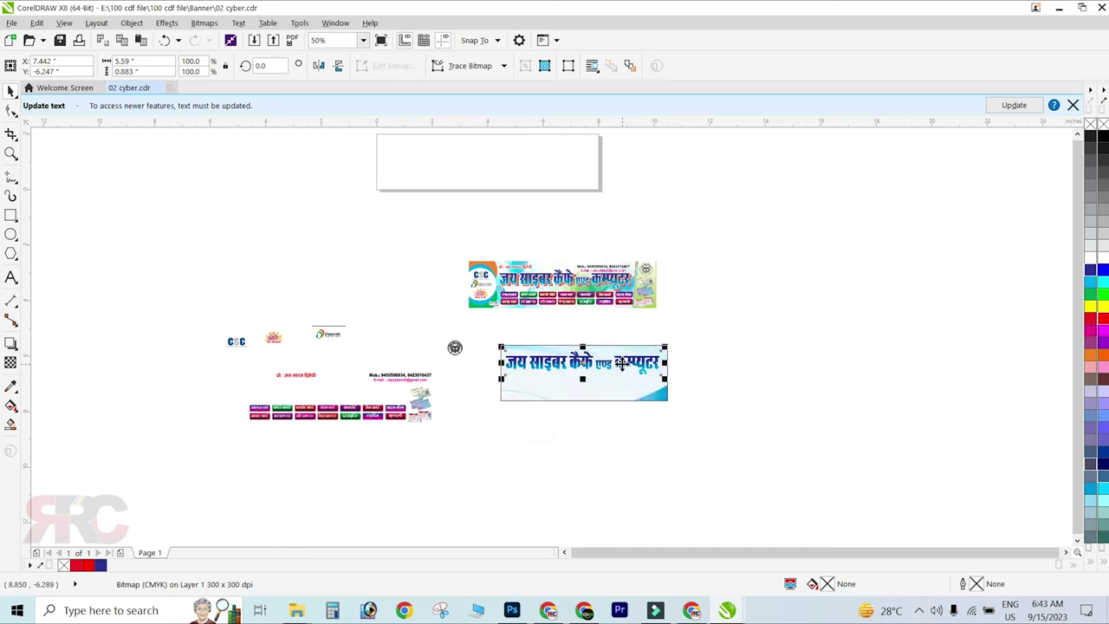
scroll(622, 364, "up", 2)
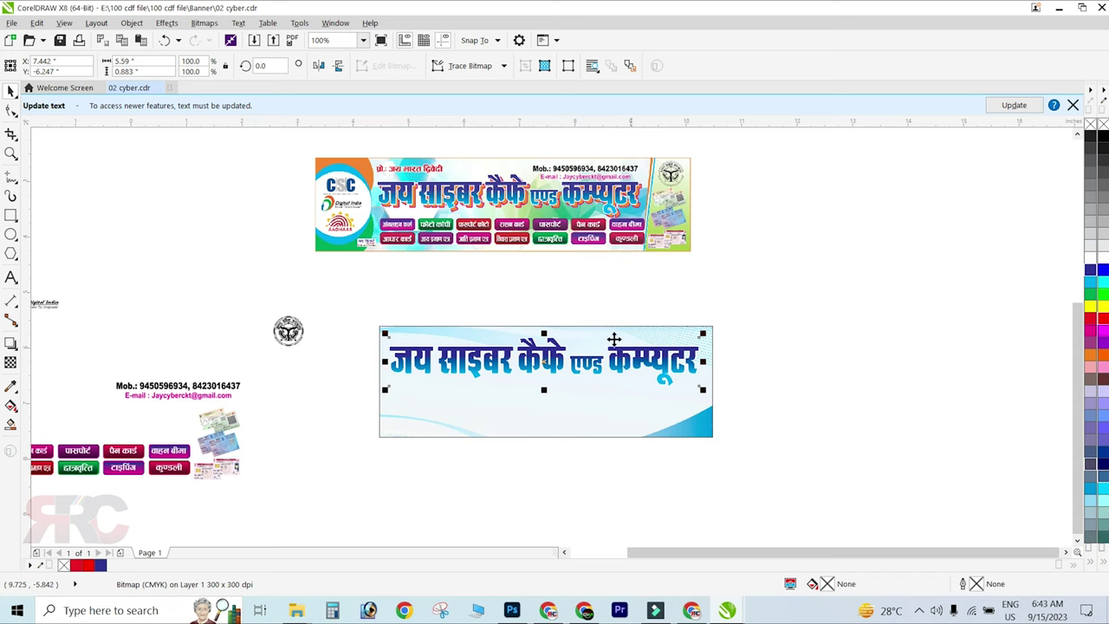
scroll(544, 360, "up", 2)
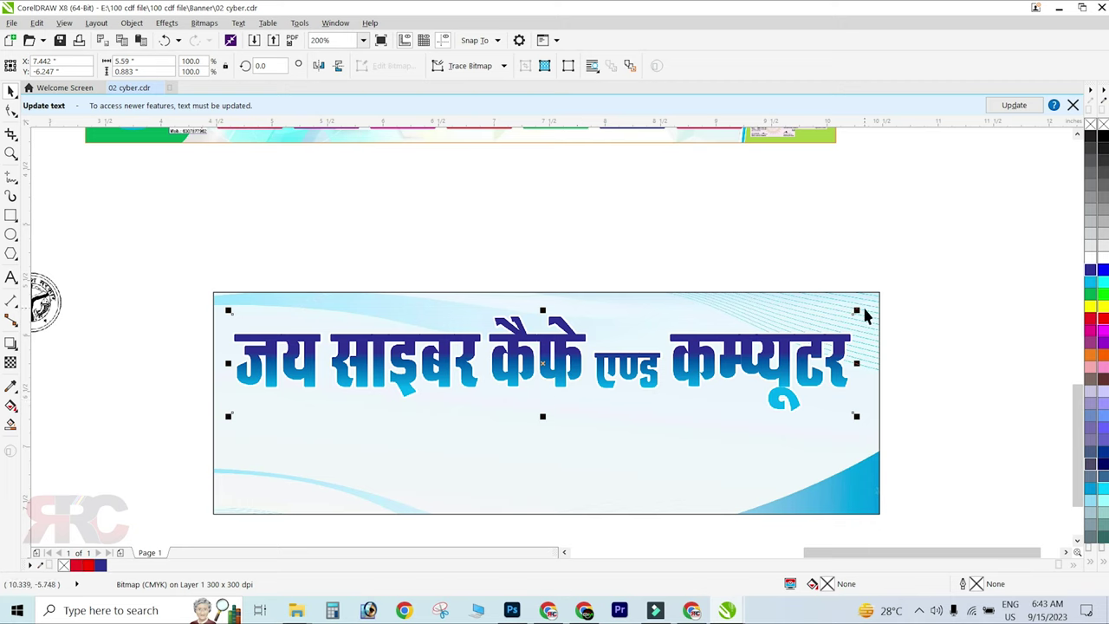
left_click_drag(860, 307, 838, 311)
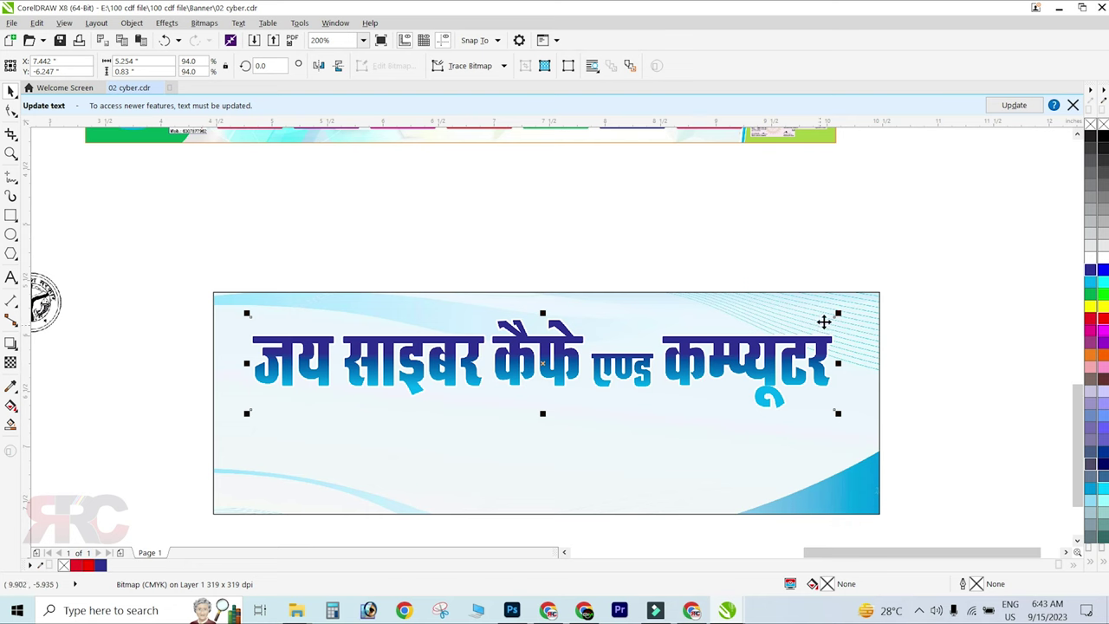
left_click_drag(837, 313, 788, 315)
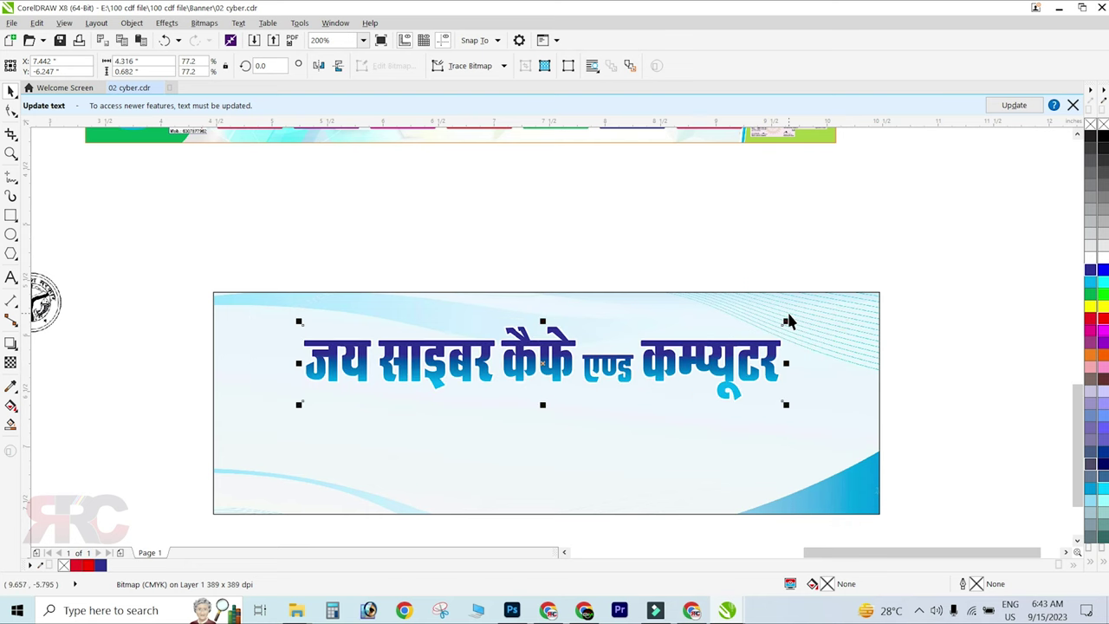
scroll(642, 346, "down", 1)
mouse_move(111, 346)
left_mouse_down()
mouse_move(329, 395)
mouse_move(742, 328)
left_mouse_up()
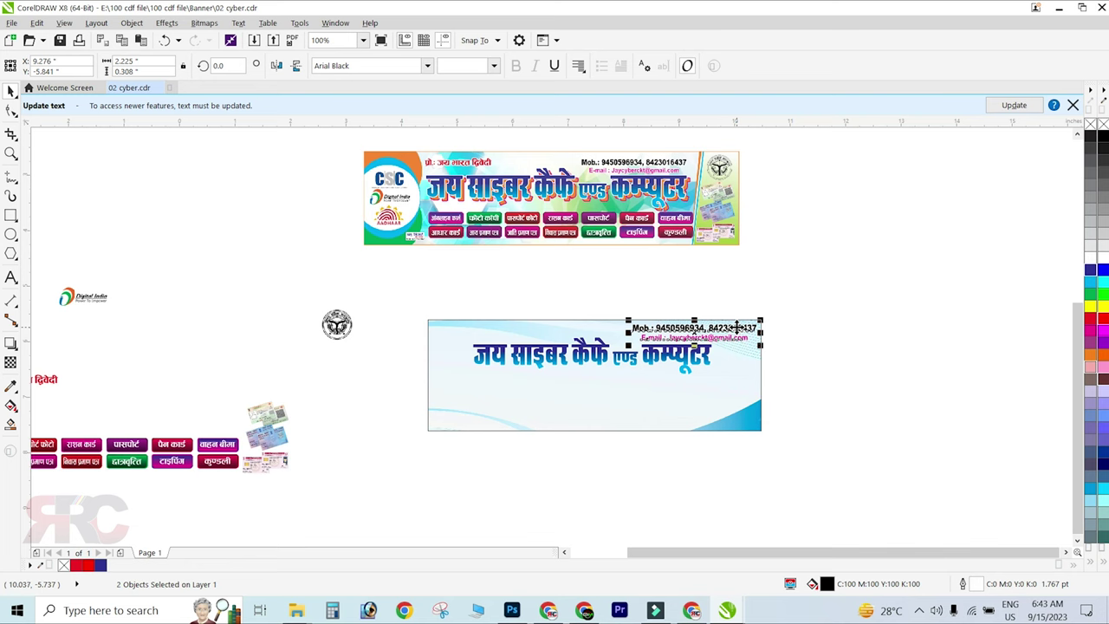
- Shrink the top-right contact text and move the red proprietor-name line to the banner's top-left
scroll(735, 327, "up", 3)
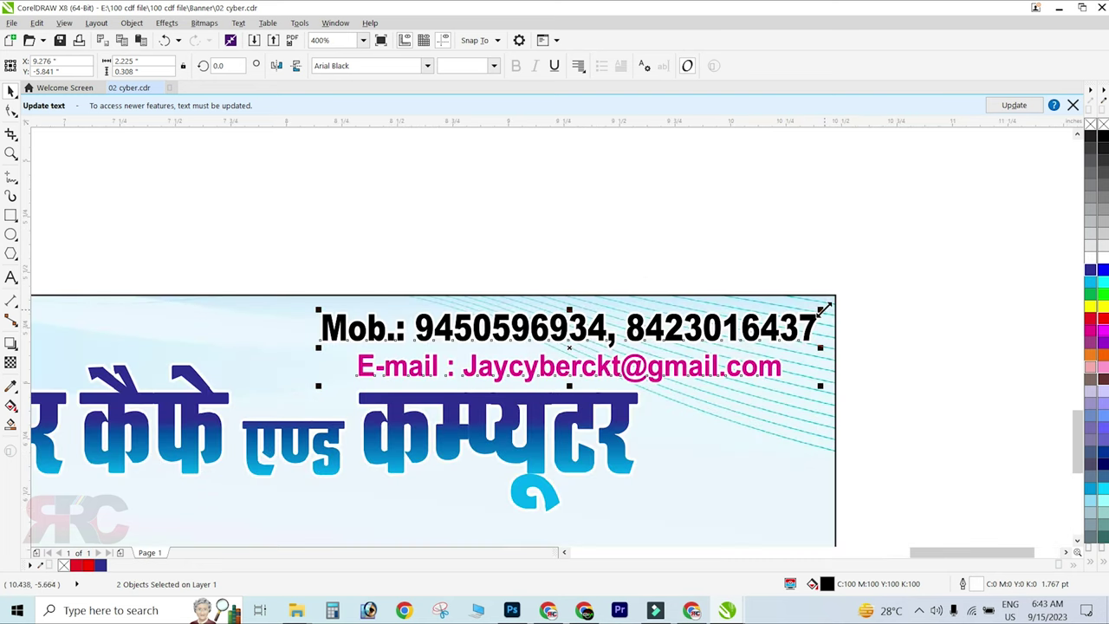
left_click_drag(822, 309, 792, 329)
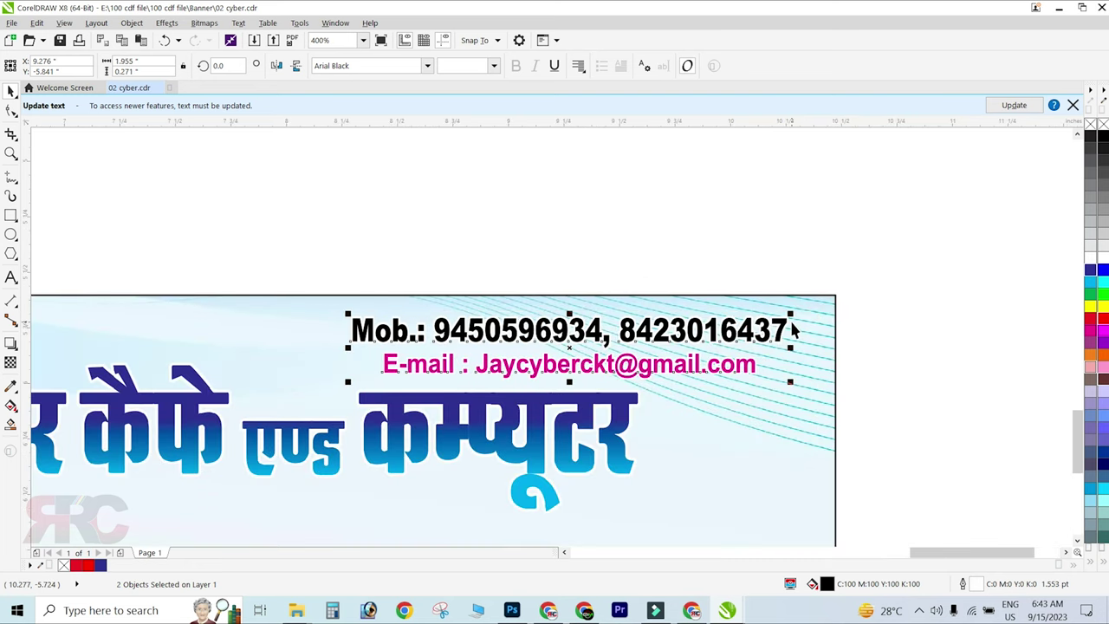
scroll(794, 330, "down", 1)
scroll(794, 329, "down", 1)
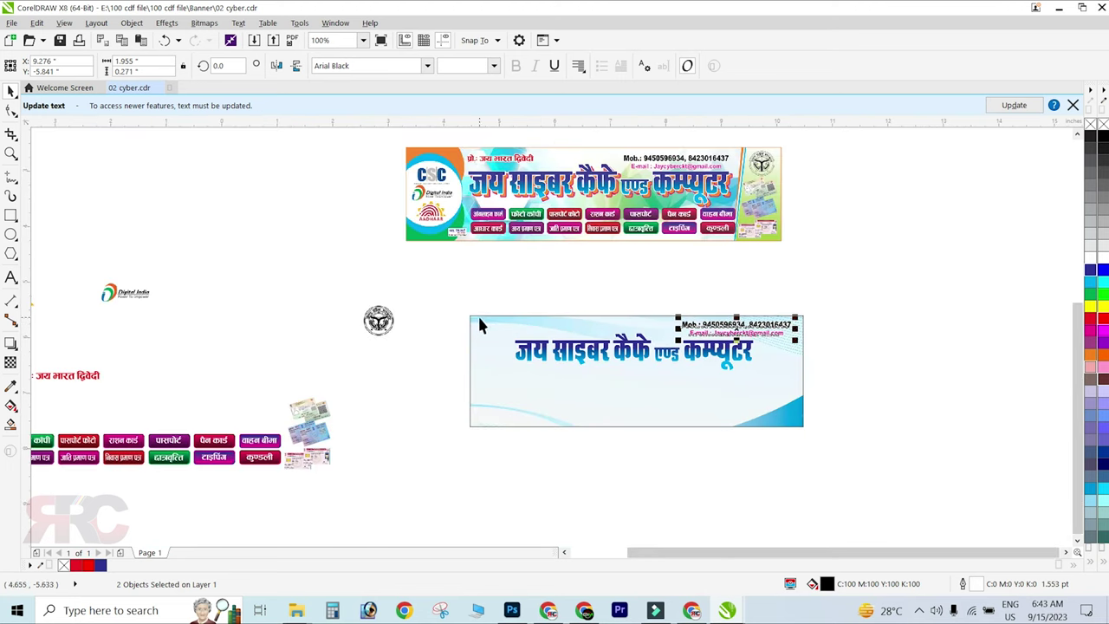
scroll(790, 554, "left", 2)
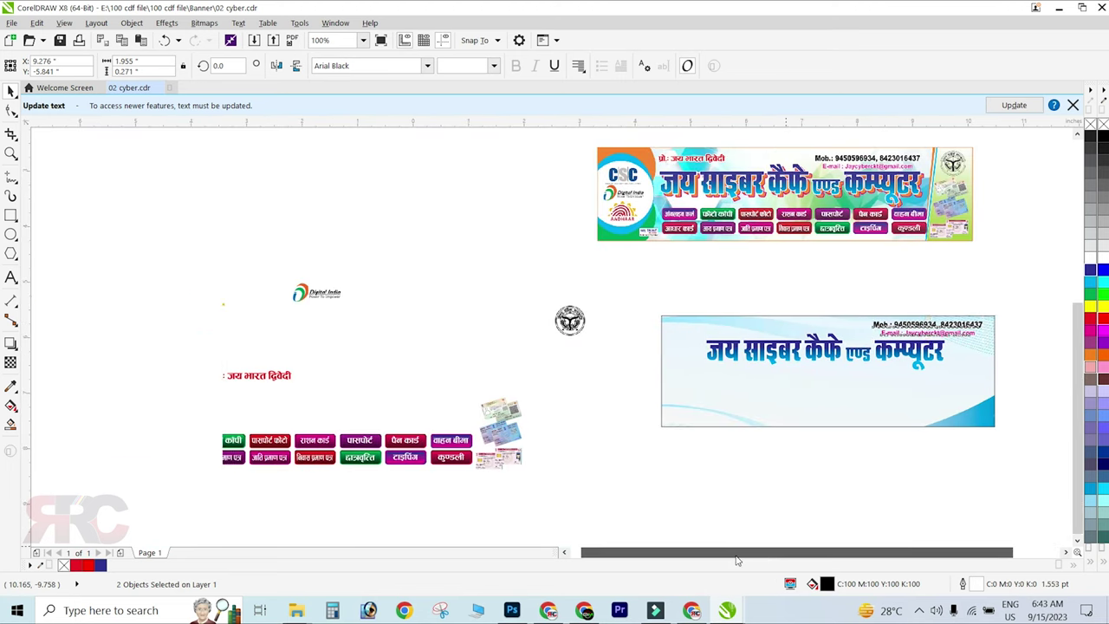
left_click_drag(279, 386, 716, 330)
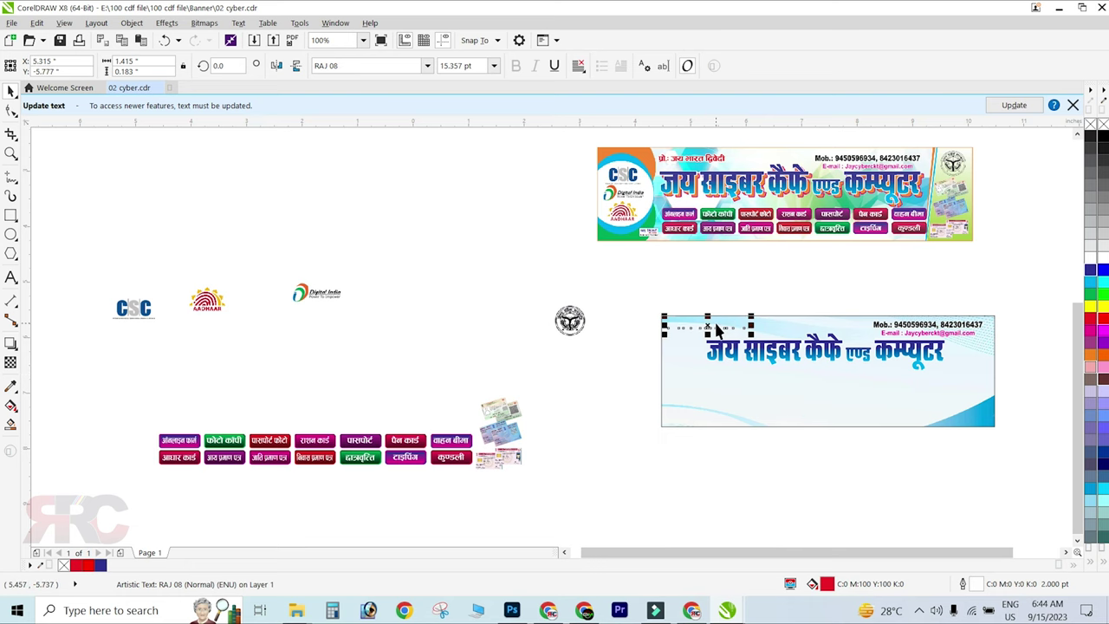
scroll(995, 322, "up", 2)
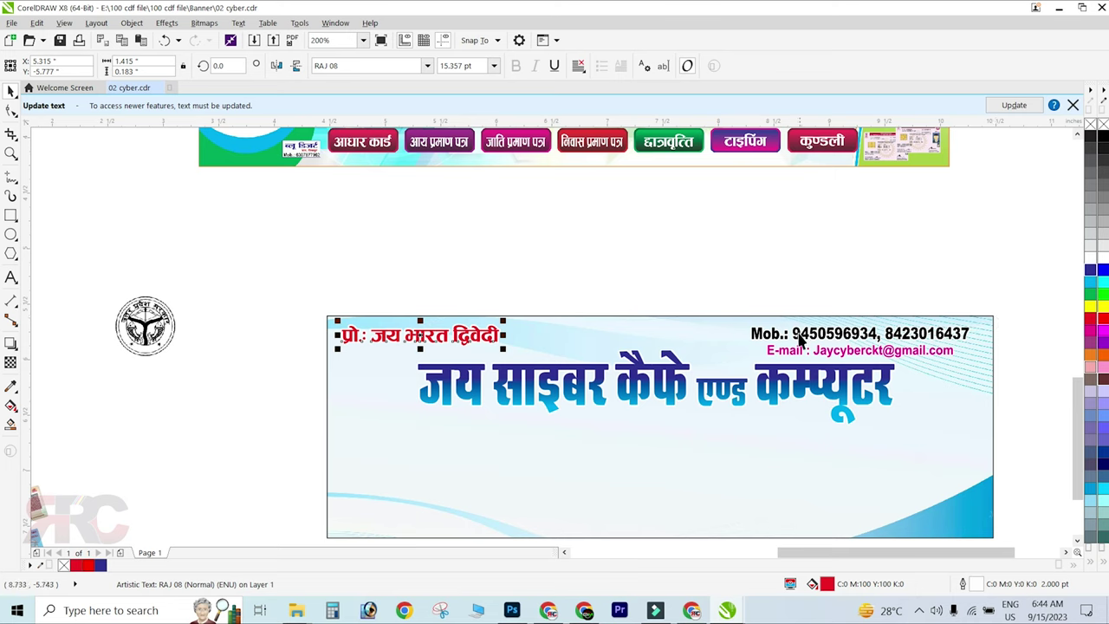
left_click(796, 336, "shift")
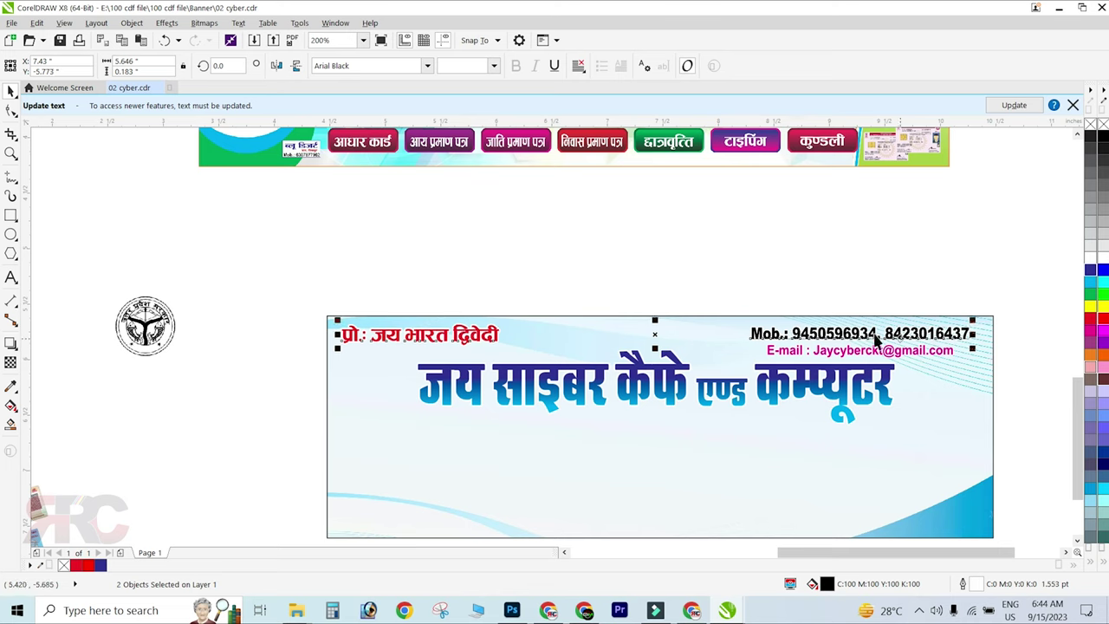
left_click(782, 281)
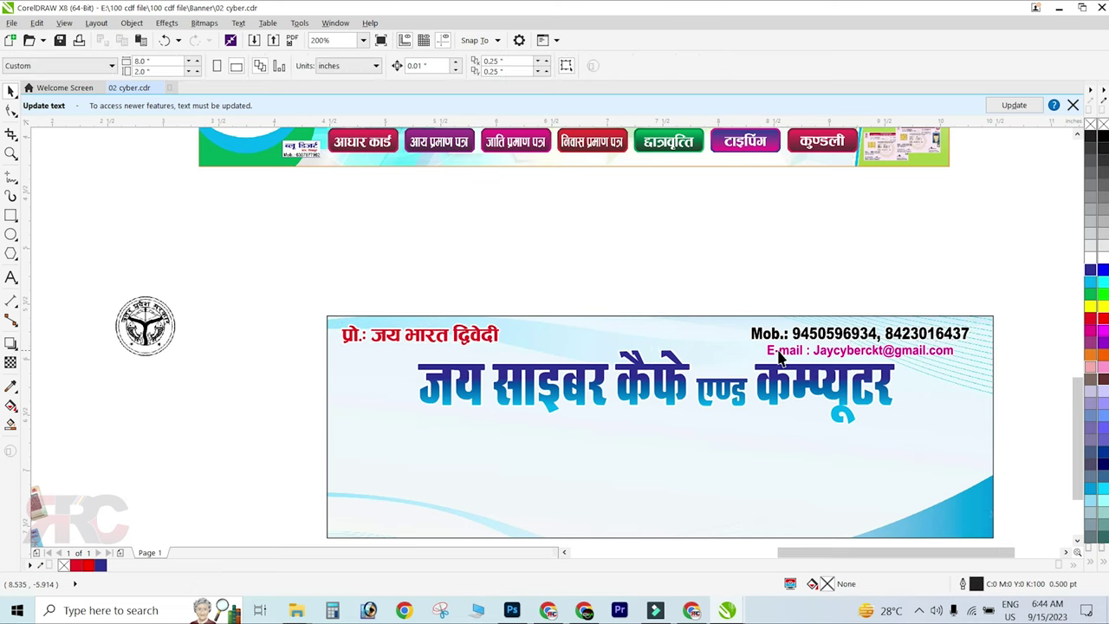
- Nudge the Hindi title slightly lower on the banner, undoing a trial offset copy
left_click(778, 362)
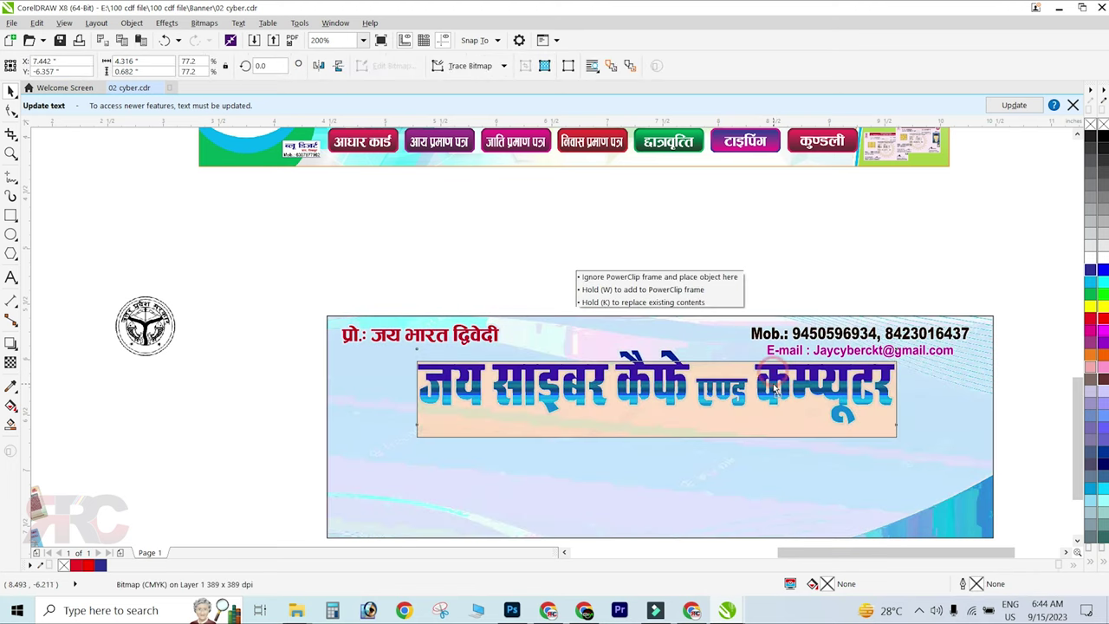
left_click_drag(775, 367, 773, 383)
scroll(783, 391, "down", 2)
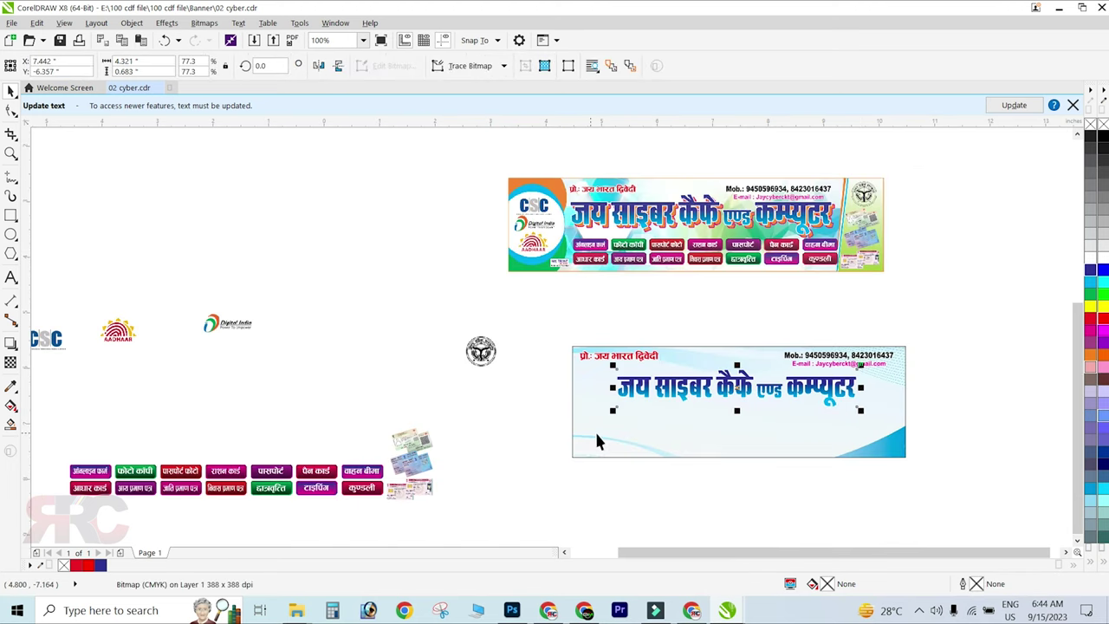
scroll(796, 381, "up", 2)
scroll(825, 349, "down", 2)
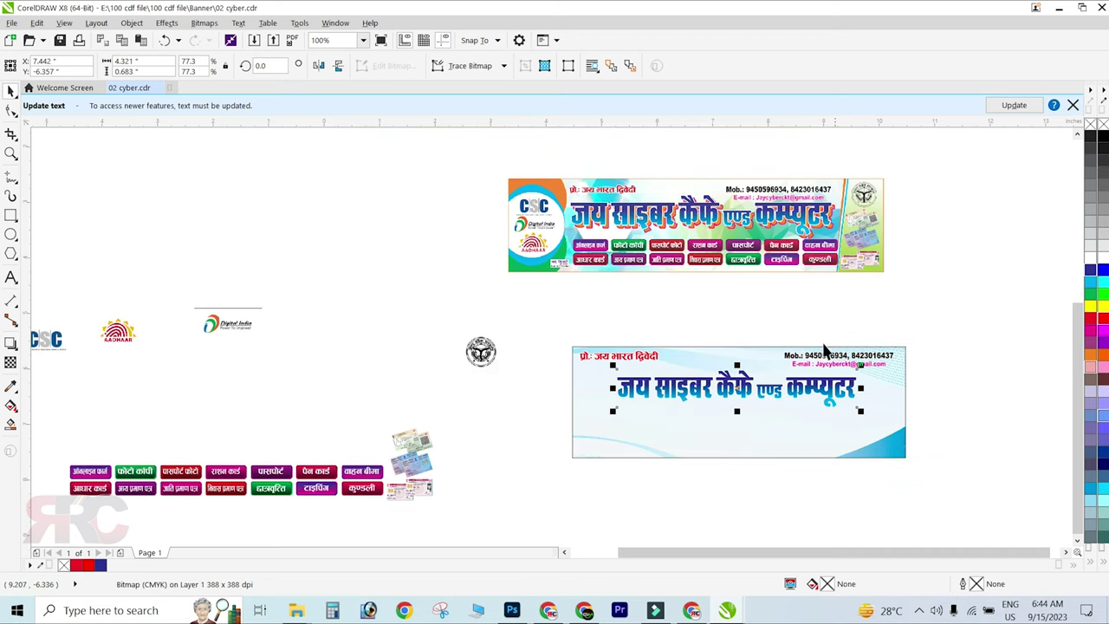
scroll(765, 209, "up", 2)
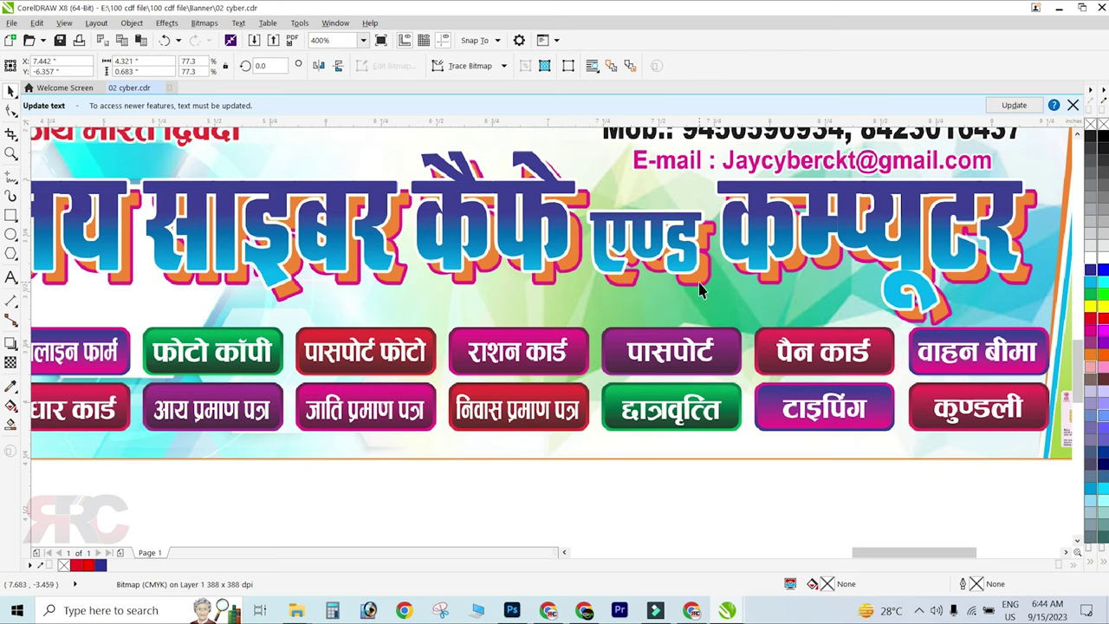
scroll(682, 283, "down", 1)
scroll(672, 392, "down", 1)
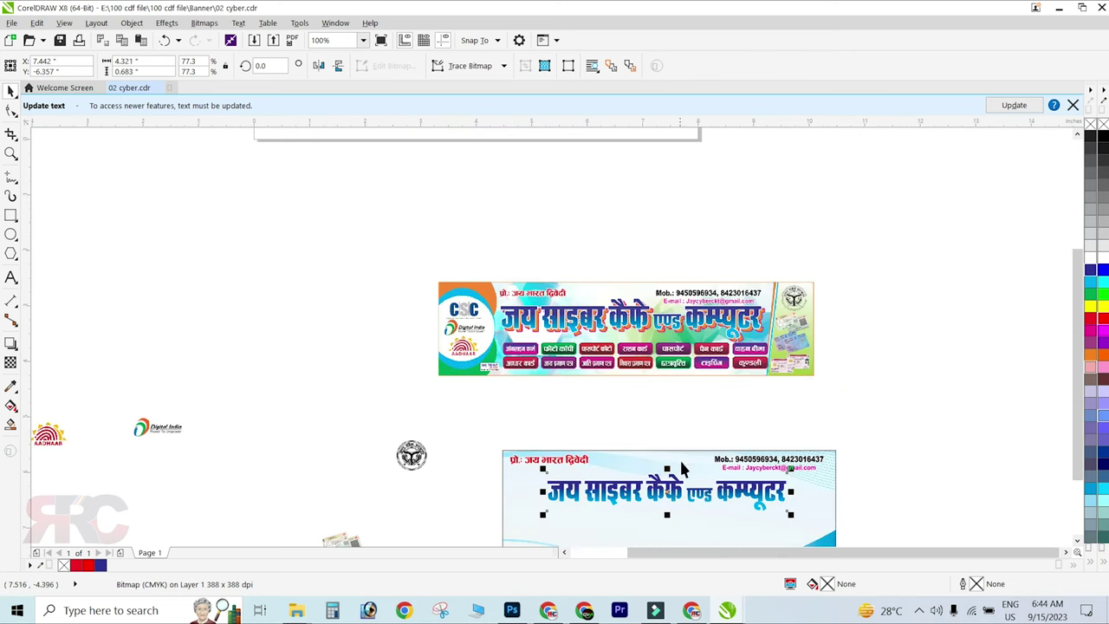
scroll(772, 518, "up", 1)
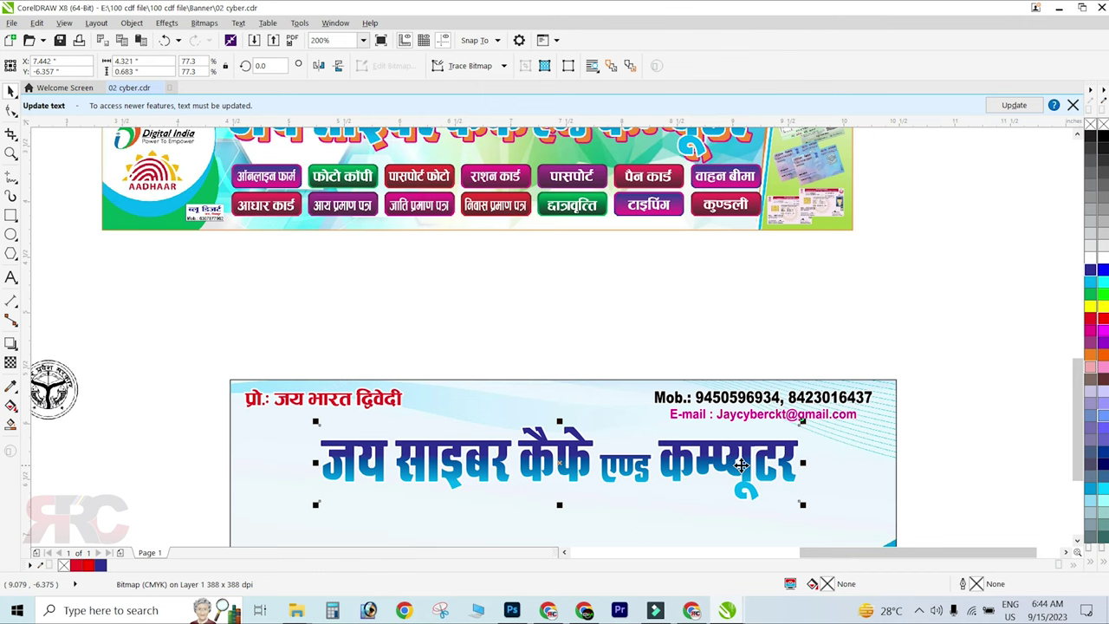
left_click_drag(741, 465, 721, 499)
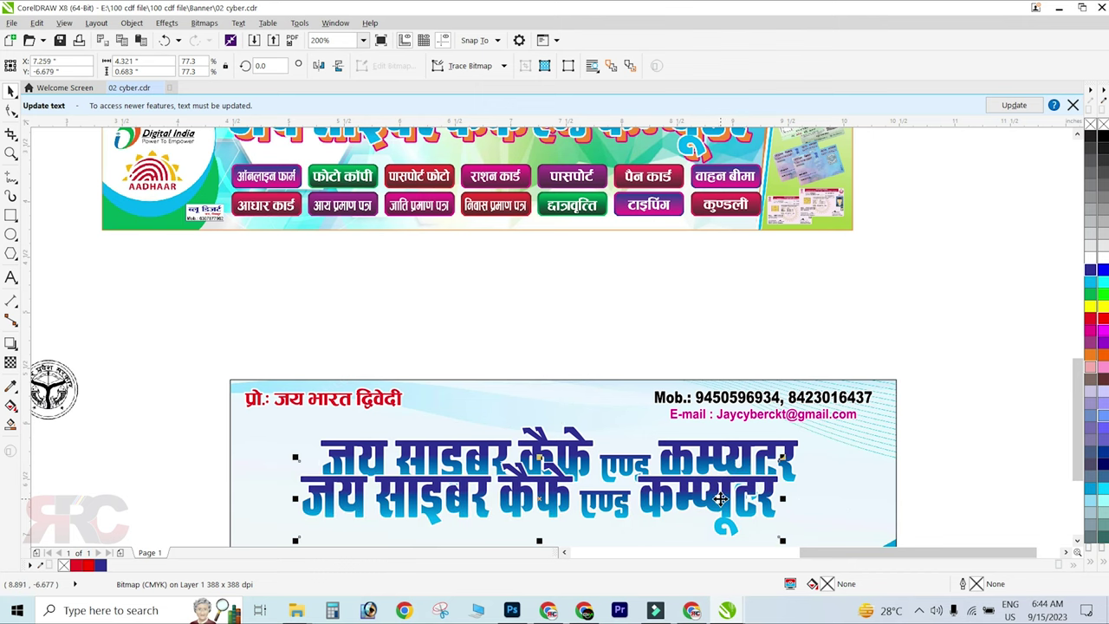
key("ctrl+z")
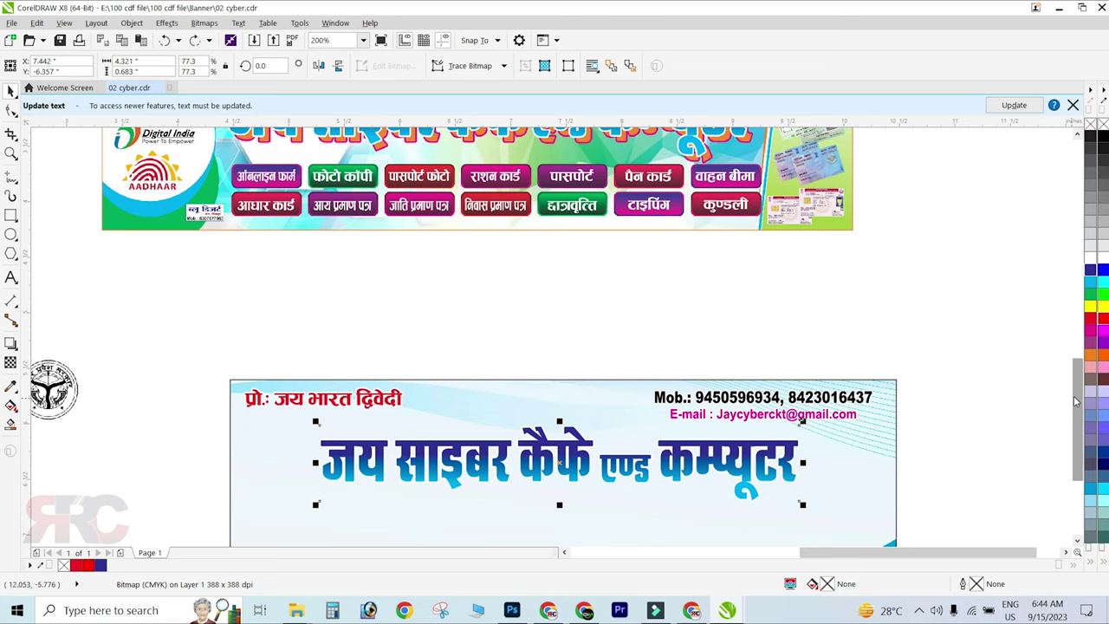
- Apply orange fill to the selected title text
left_click_drag(1074, 401, 1074, 429)
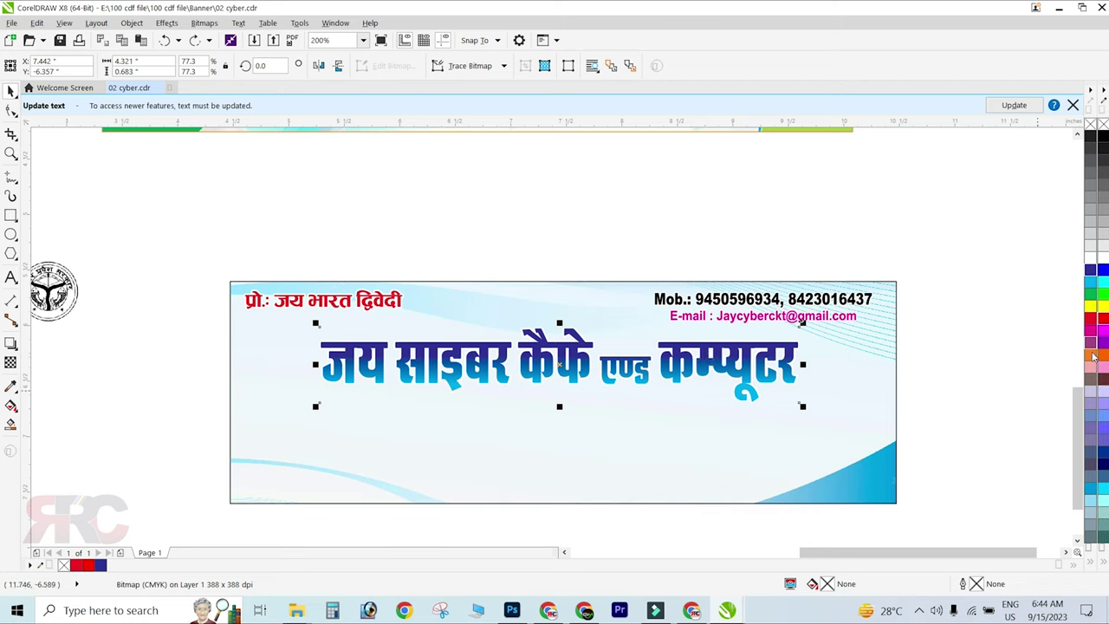
left_click(1104, 356)
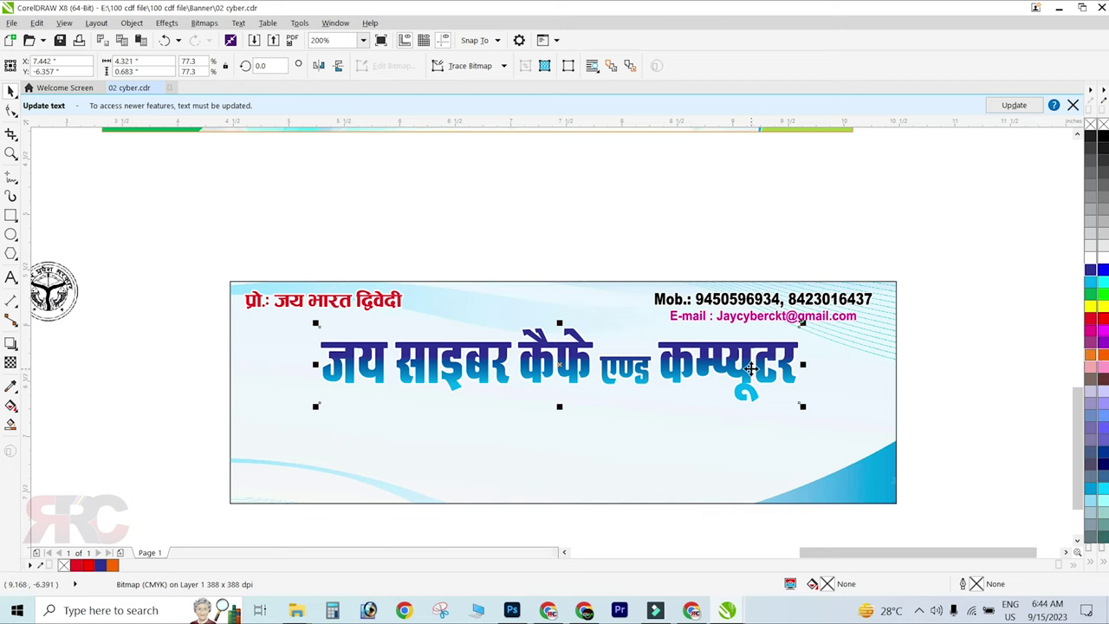
left_click(1090, 355)
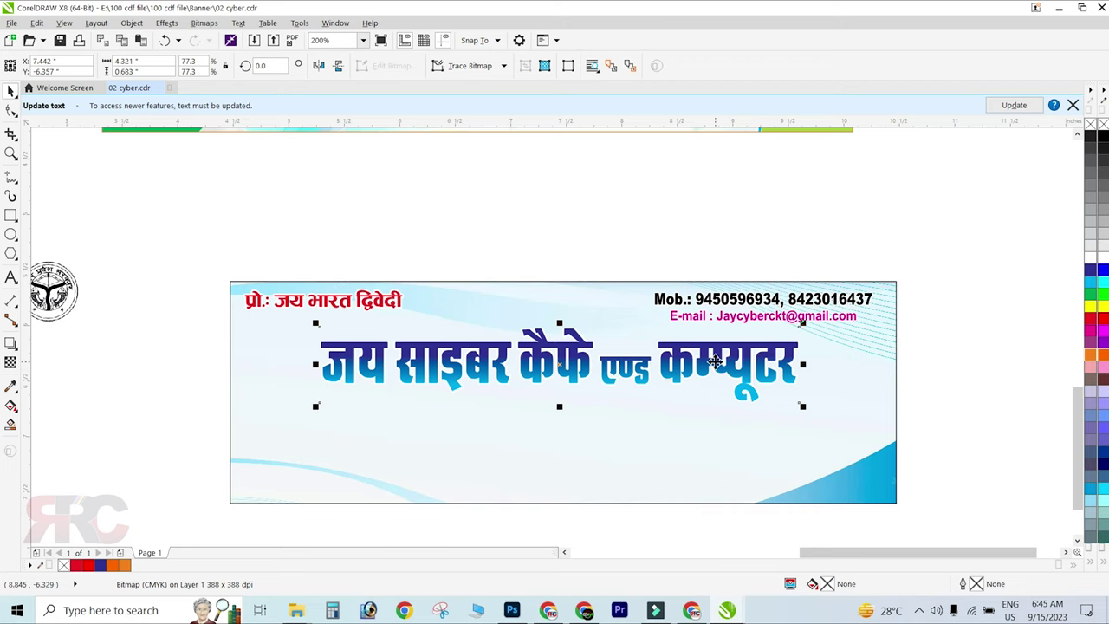
scroll(672, 349, "down", 2)
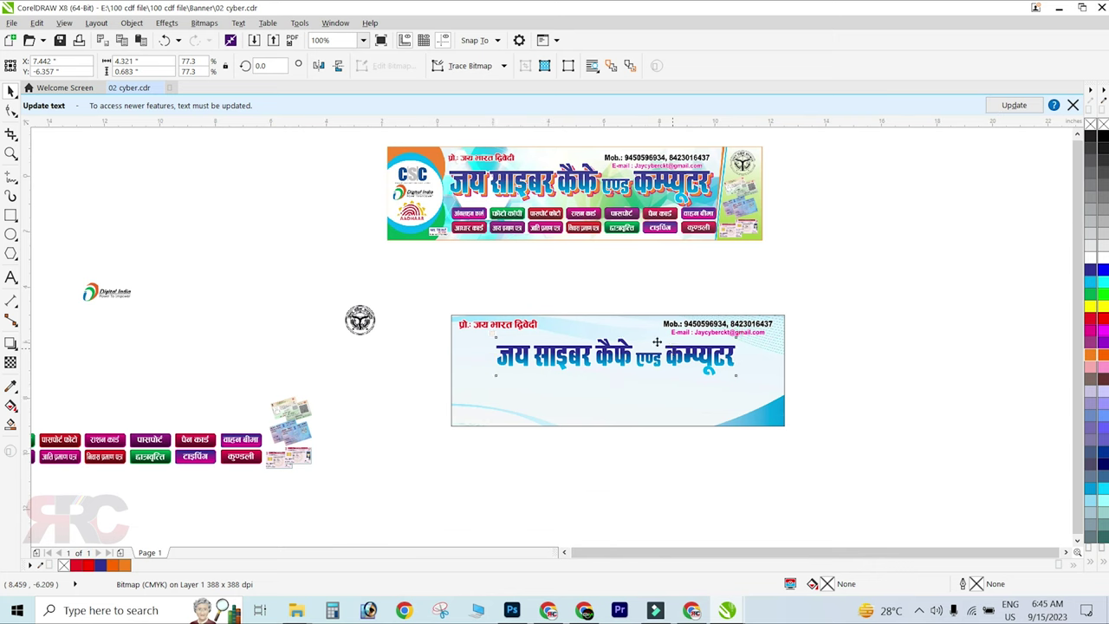
scroll(672, 349, "down", 1)
scroll(615, 353, "up", 1)
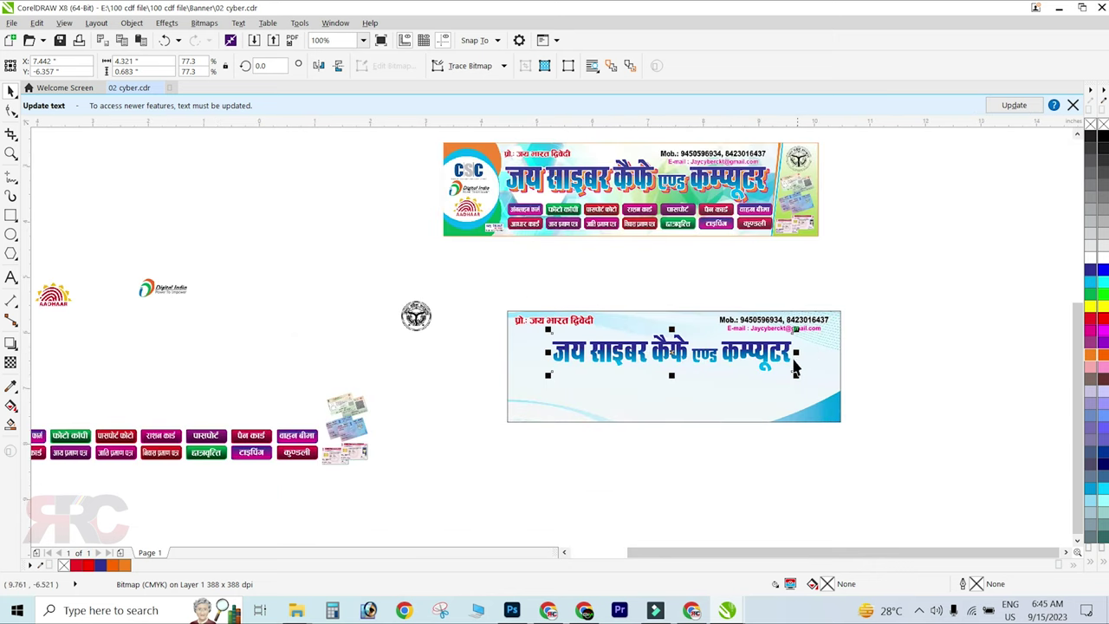
scroll(733, 366, "up", 1)
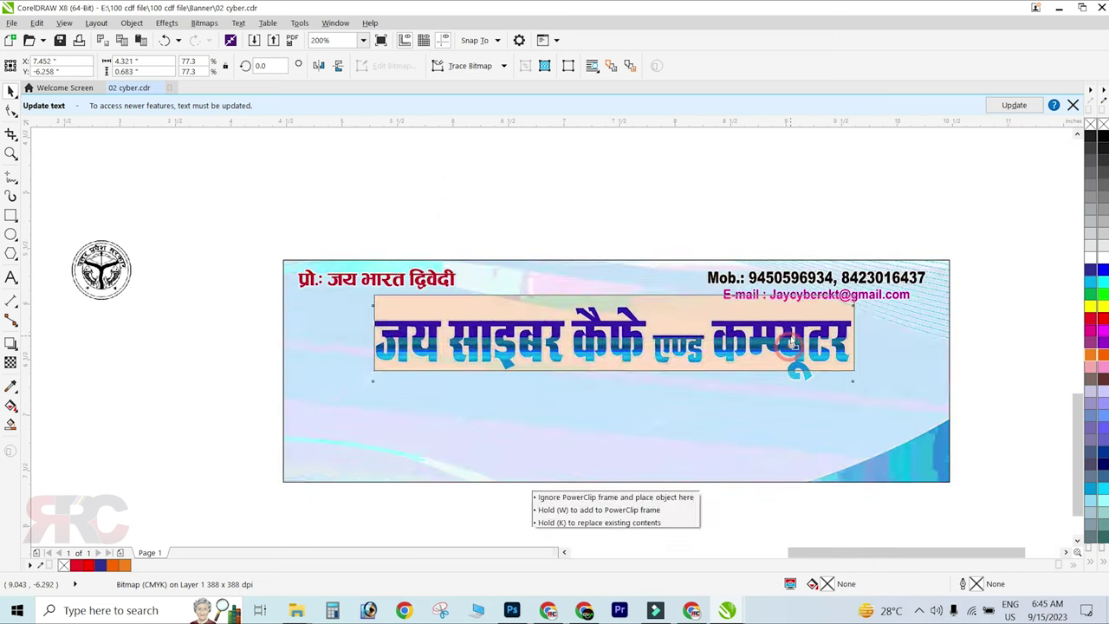
- Create an offset duplicate of the title as its shadow and nudge it into place
left_click_drag(762, 351, 790, 336)
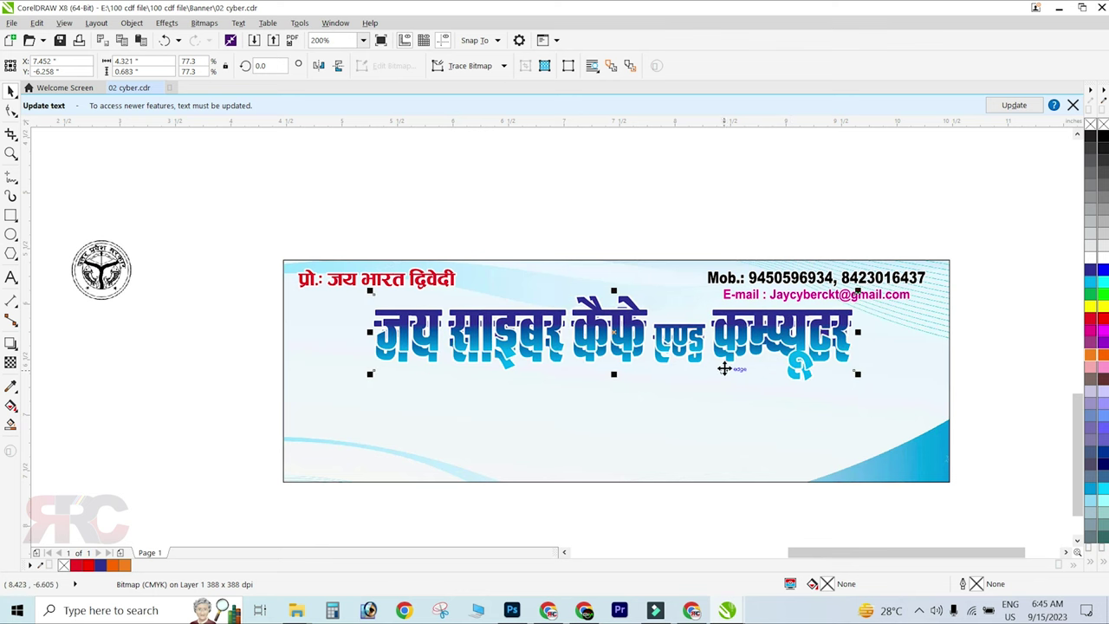
scroll(737, 340, "up", 1)
left_click_drag(726, 315, 724, 327)
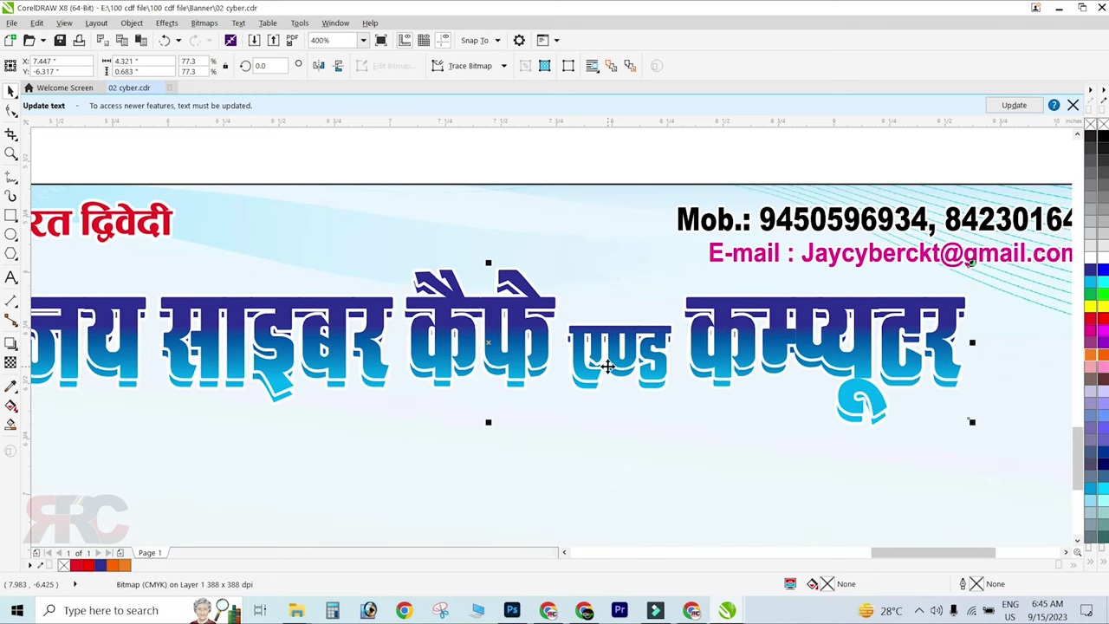
scroll(607, 365, "down", 1)
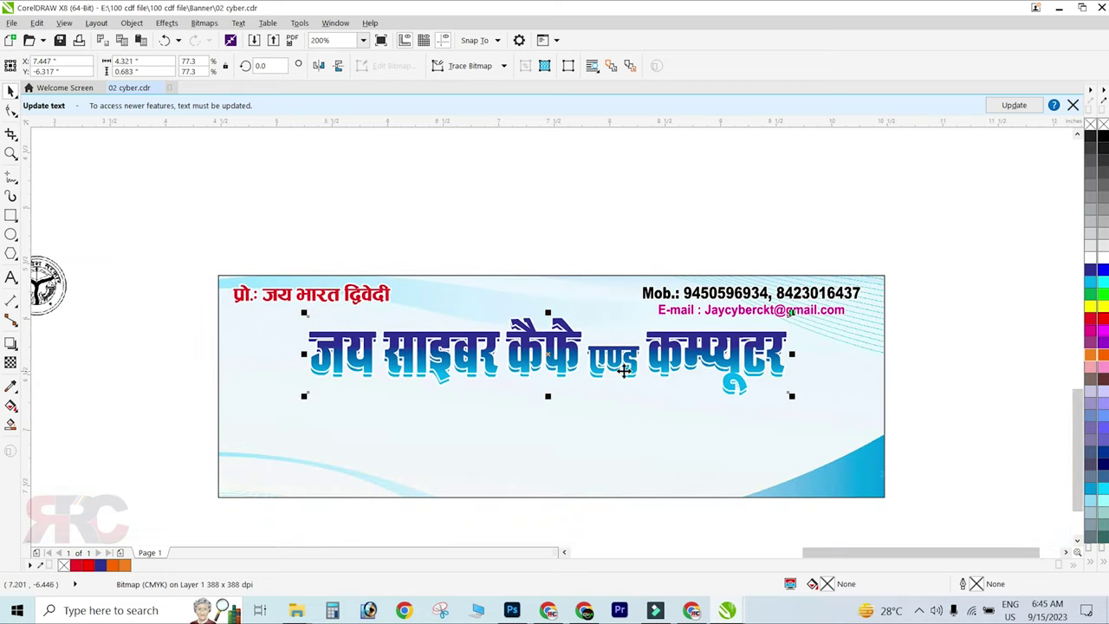
left_click(981, 373)
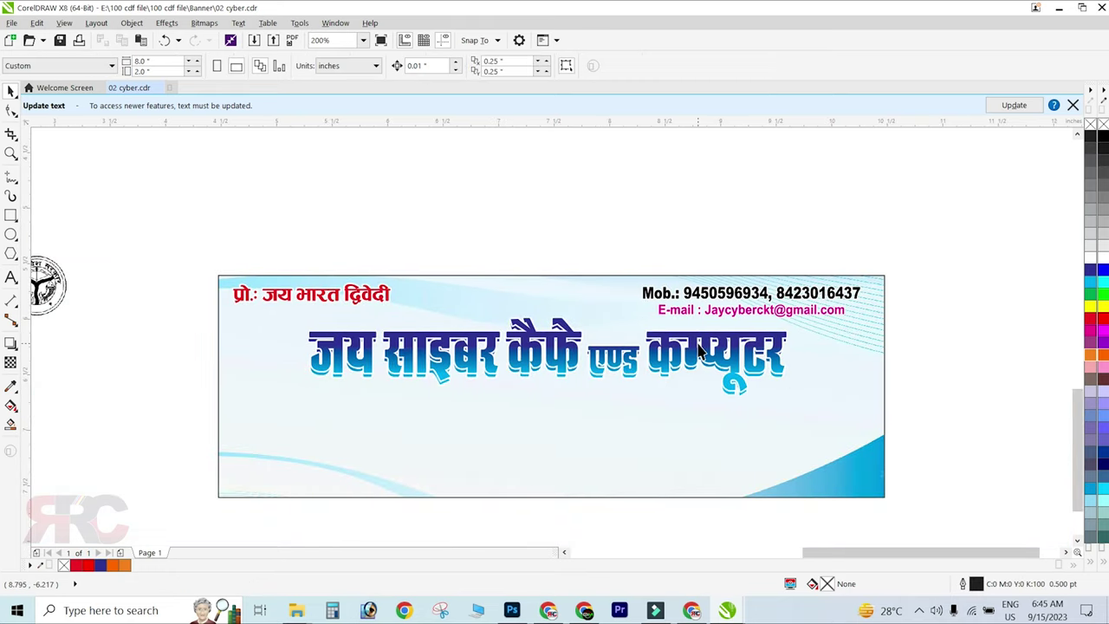
- Select the headline and undo the unwanted spacing change
scroll(700, 350, "down", 1)
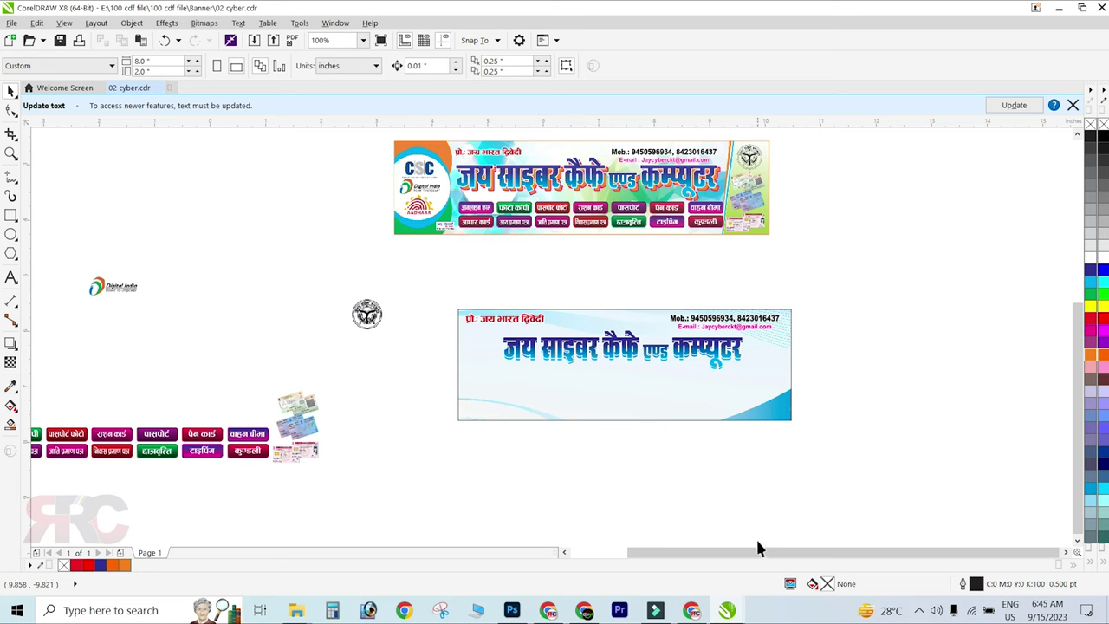
left_click_drag(757, 548, 731, 559)
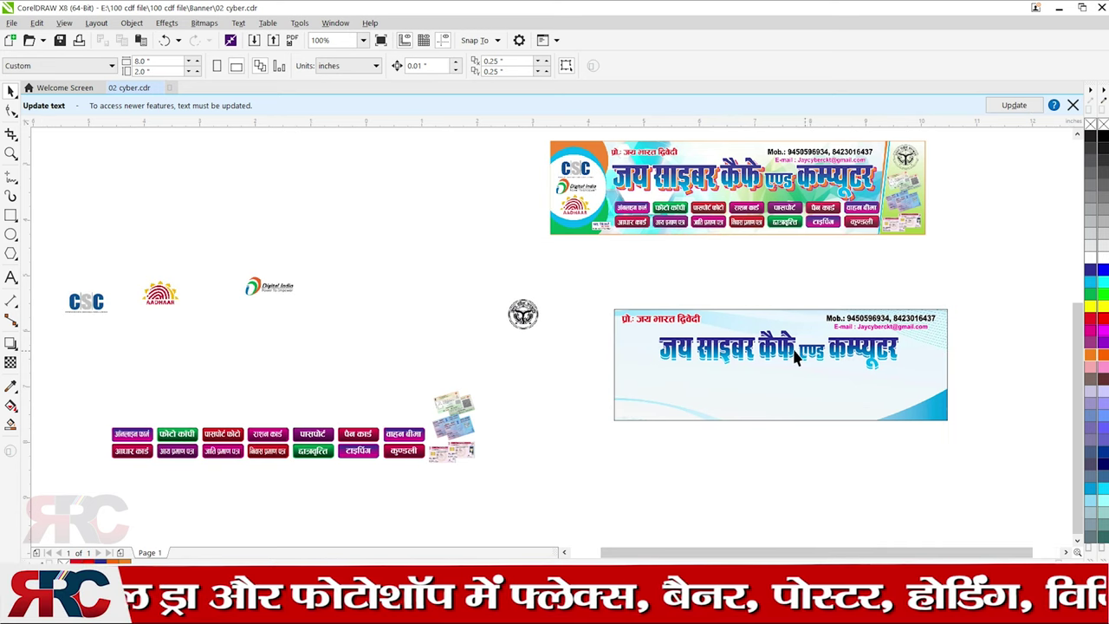
left_click_drag(1005, 327, 618, 383)
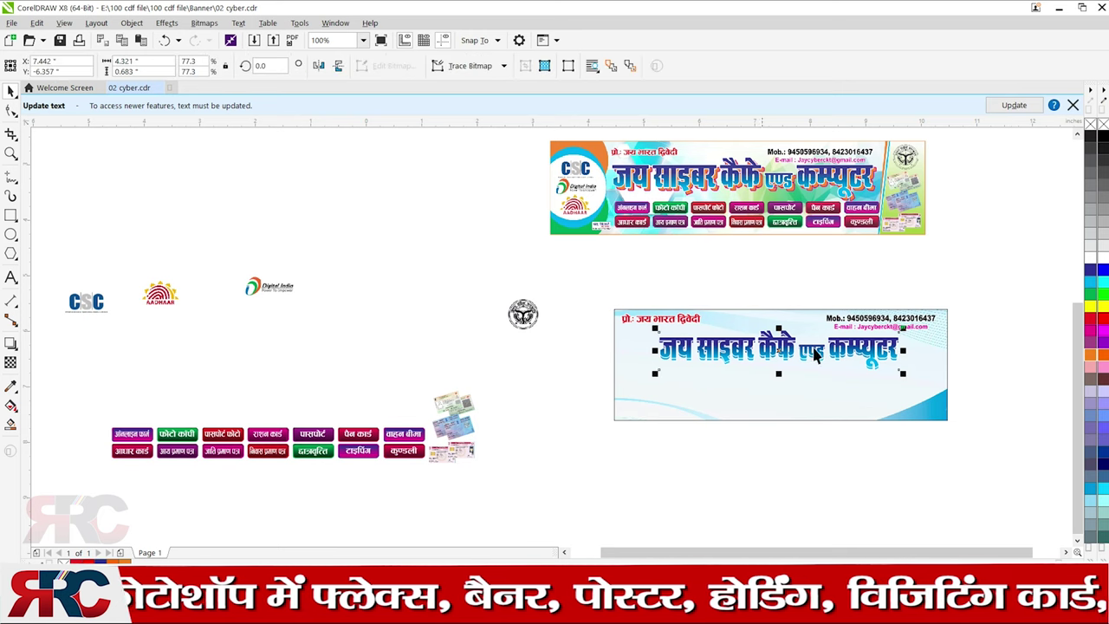
scroll(886, 335, "up", 2)
left_click(858, 363)
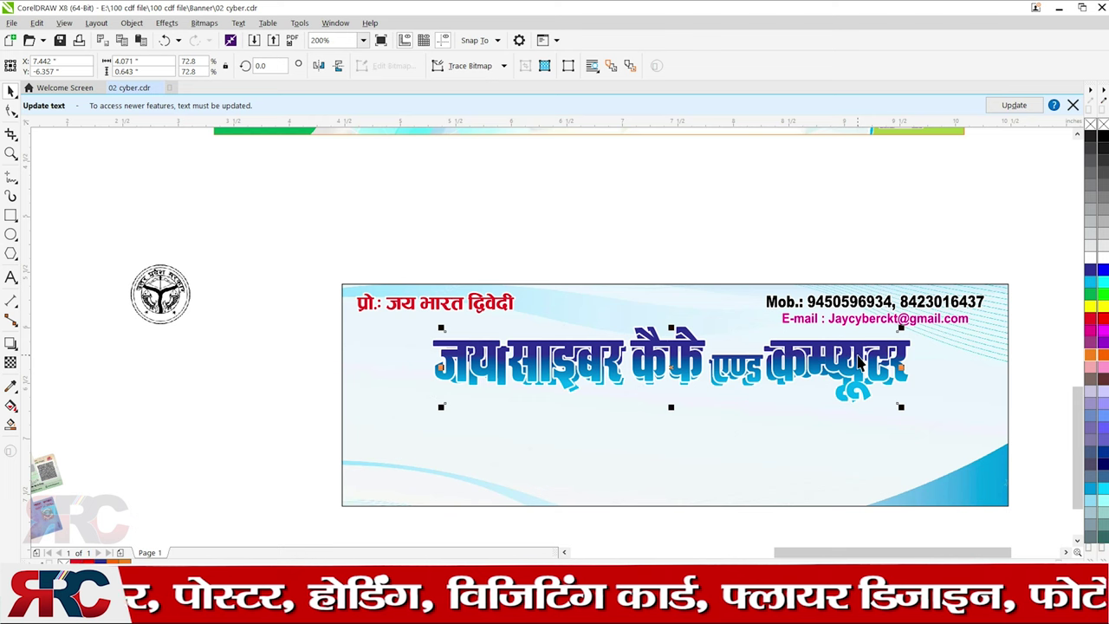
key("ctrl+z")
- Marquee-select the headline and its shadow copy and group them
left_click_drag(1056, 311, 394, 423)
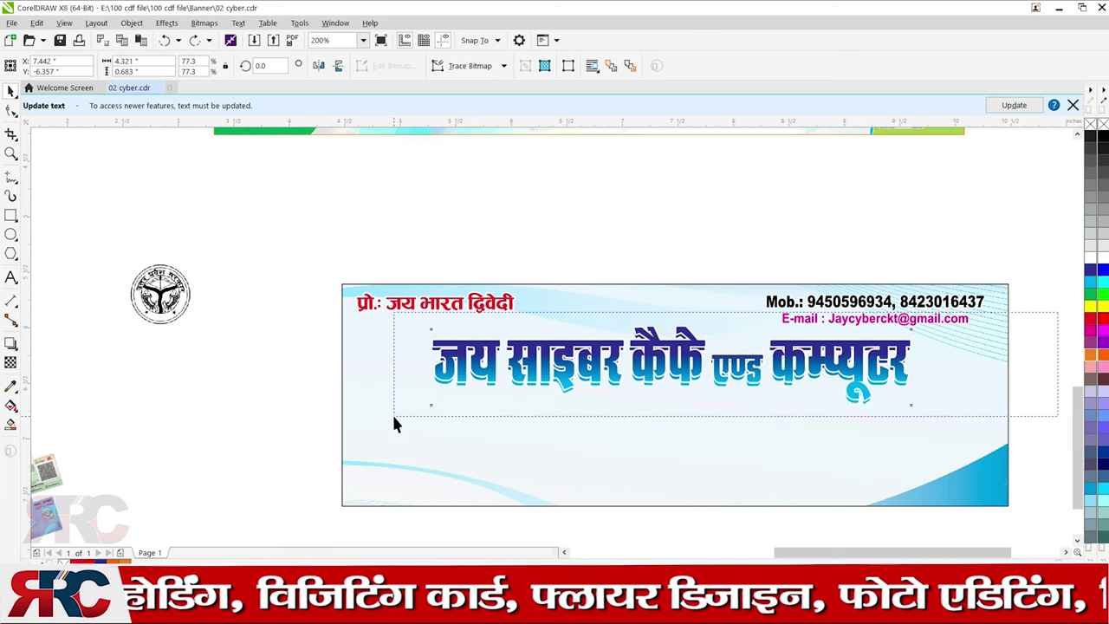
left_click(309, 374)
mouse_move(292, 322)
left_mouse_down()
mouse_move(851, 465)
mouse_move(938, 453)
left_mouse_up()
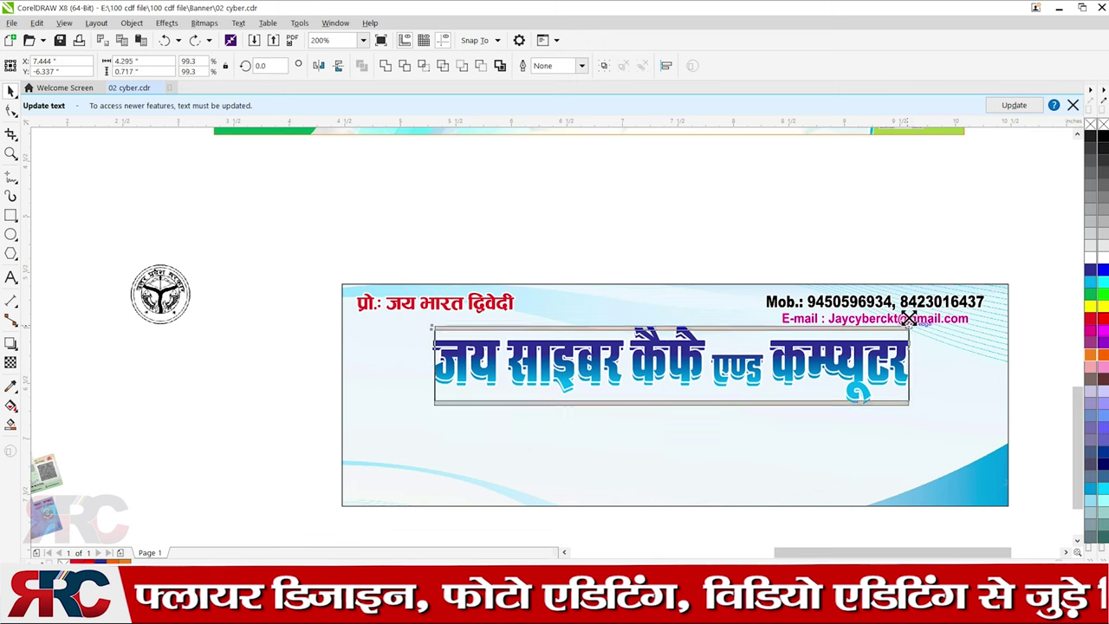
key("ctrl+shift+z")
scroll(750, 391, "down", 2)
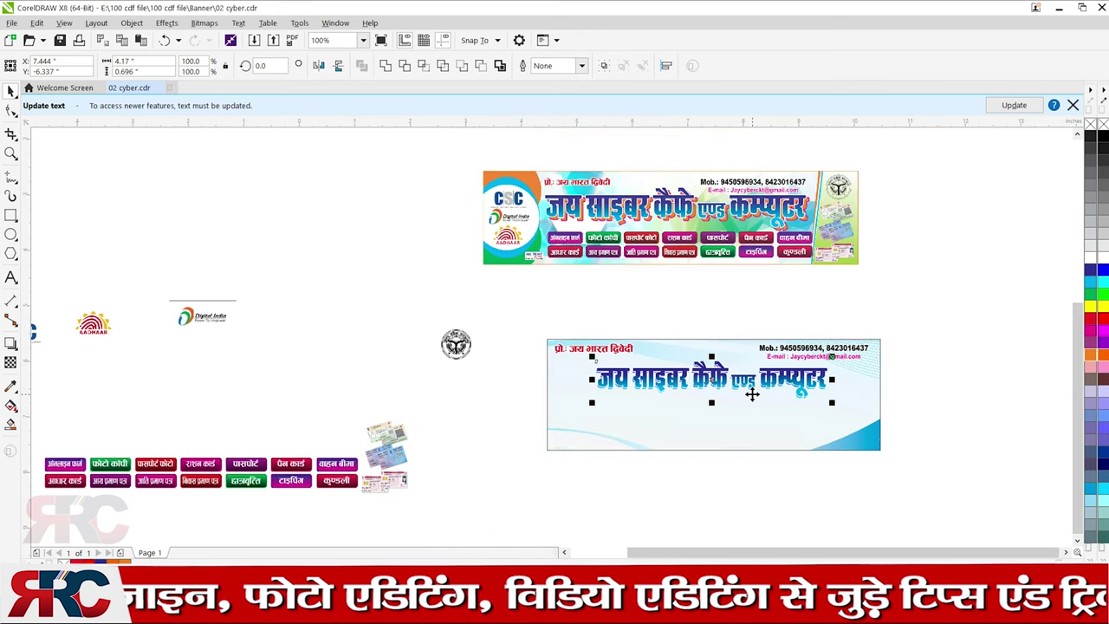
scroll(859, 525, "left", 2)
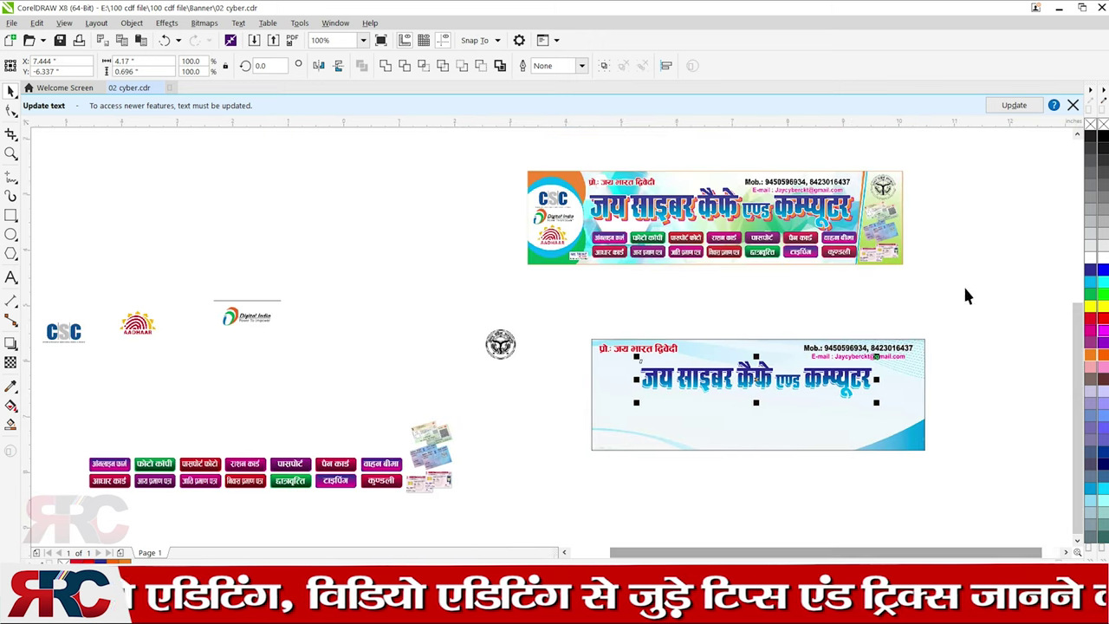
- Drag the Mob. and e-mail contact lines leftward on the lower banner
left_click(959, 322)
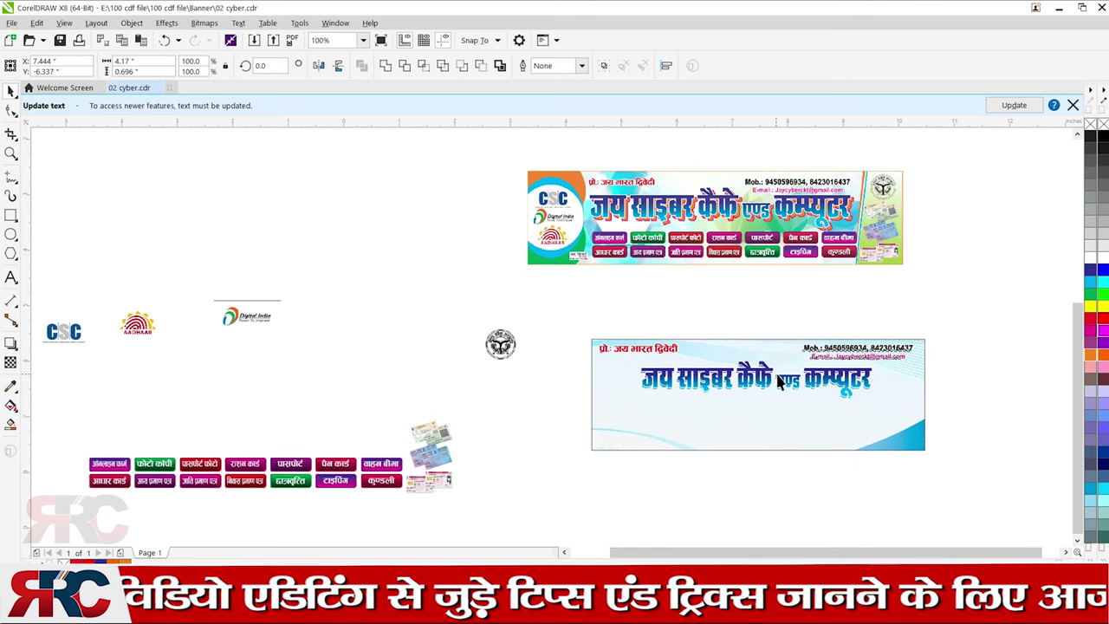
scroll(872, 347, "up", 2)
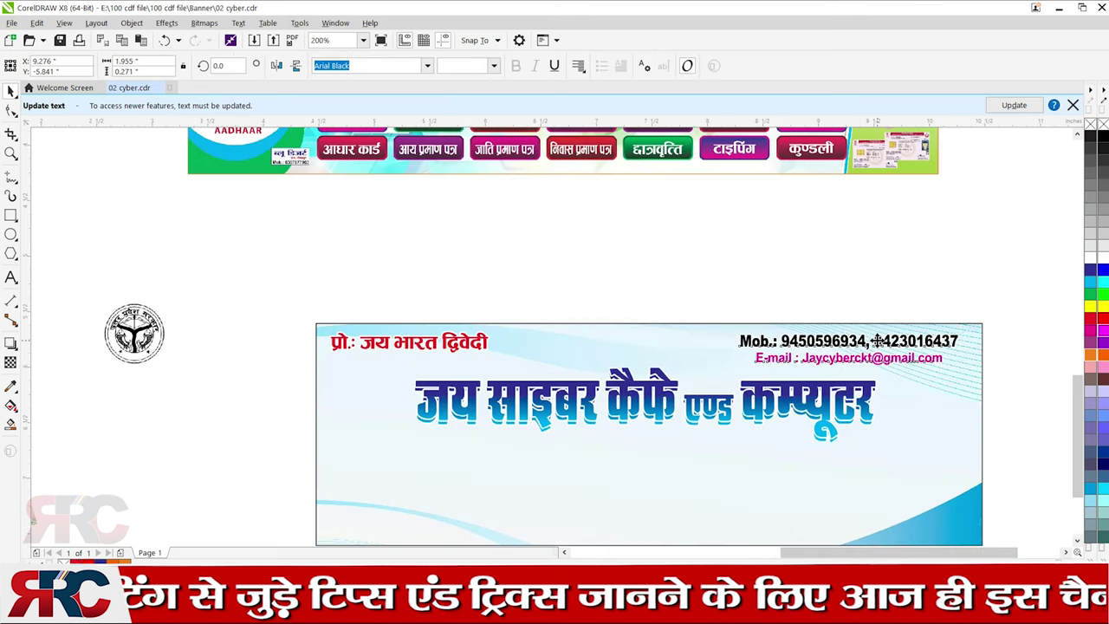
left_click_drag(877, 341, 796, 348)
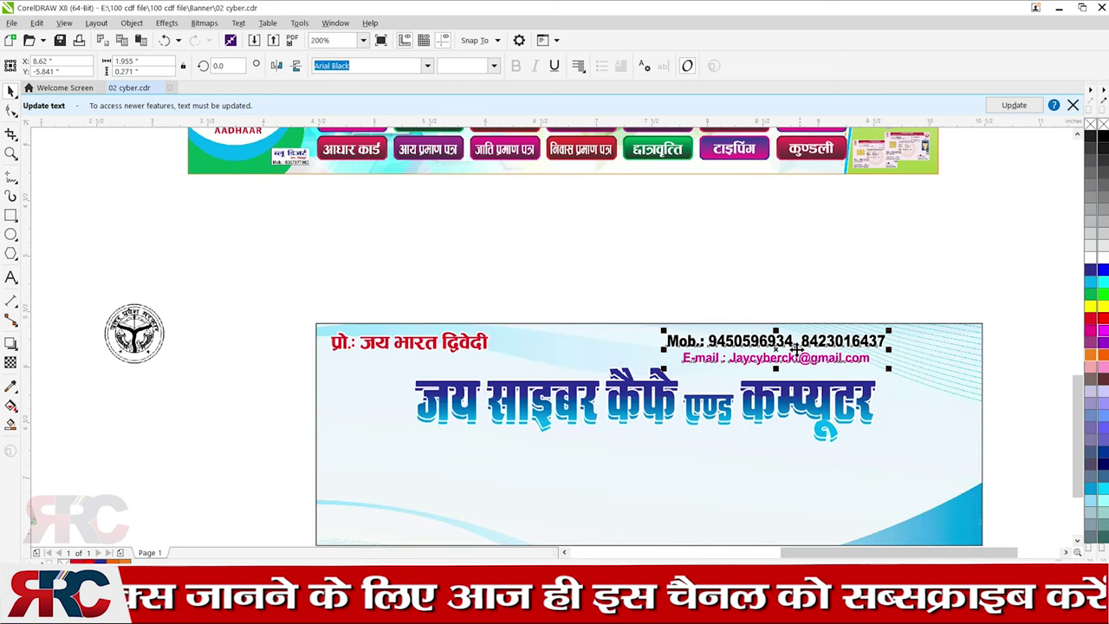
scroll(794, 350, "down", 2)
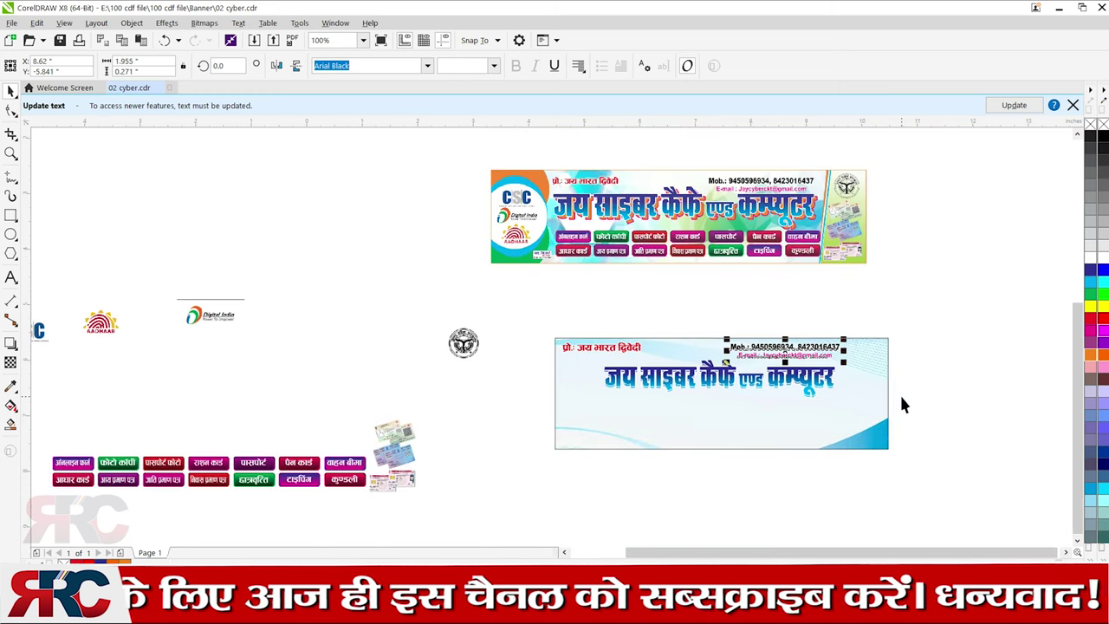
scroll(899, 403, "up", 2)
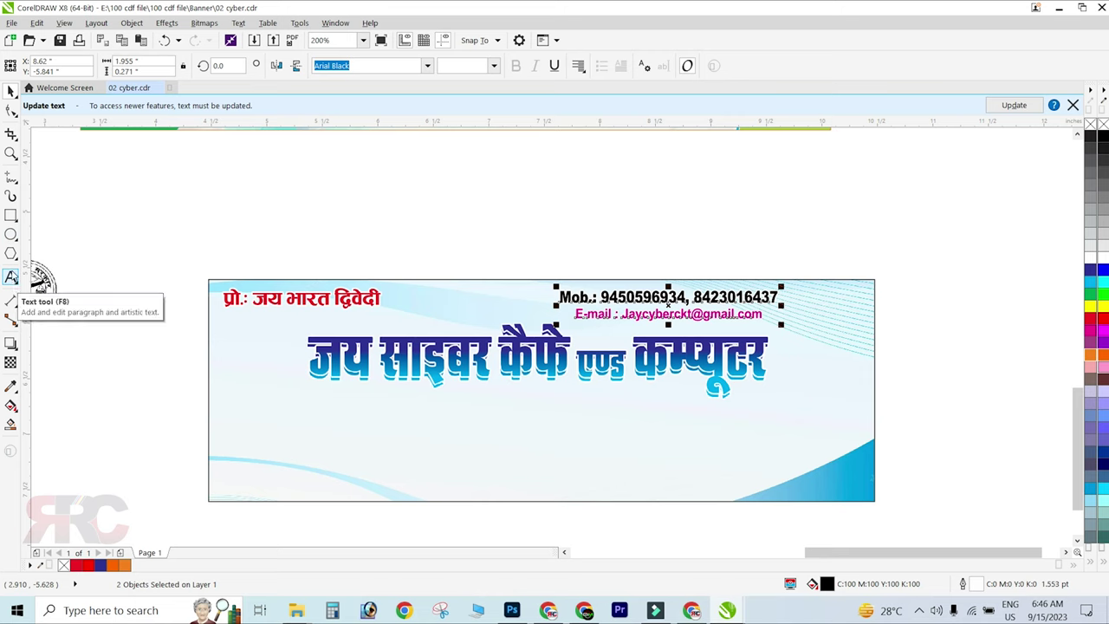
- Draw an orange 0.788 × 2 inch rectangle over the banner's right end, converted to curves
left_click(11, 216)
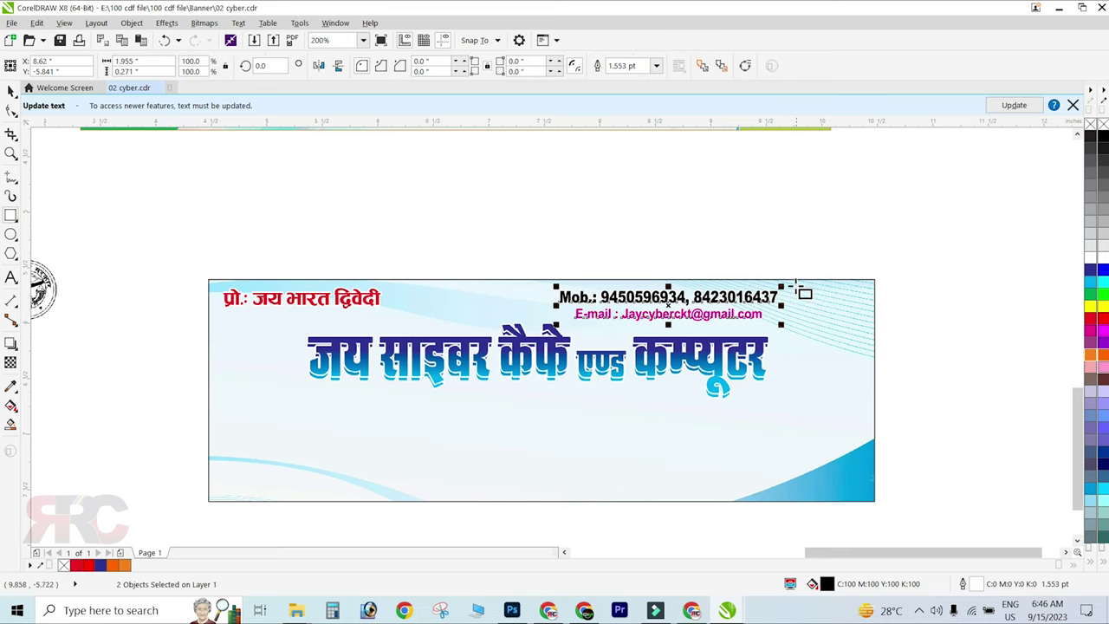
mouse_move(787, 280)
left_mouse_down()
mouse_move(875, 458)
mouse_move(877, 504)
left_mouse_up()
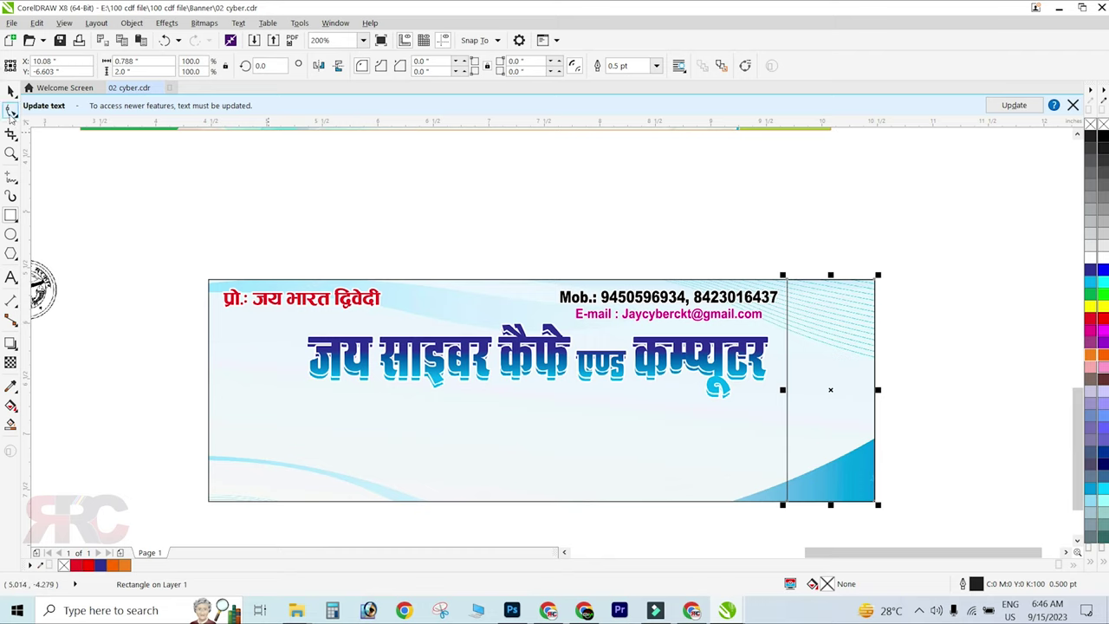
left_click(10, 111)
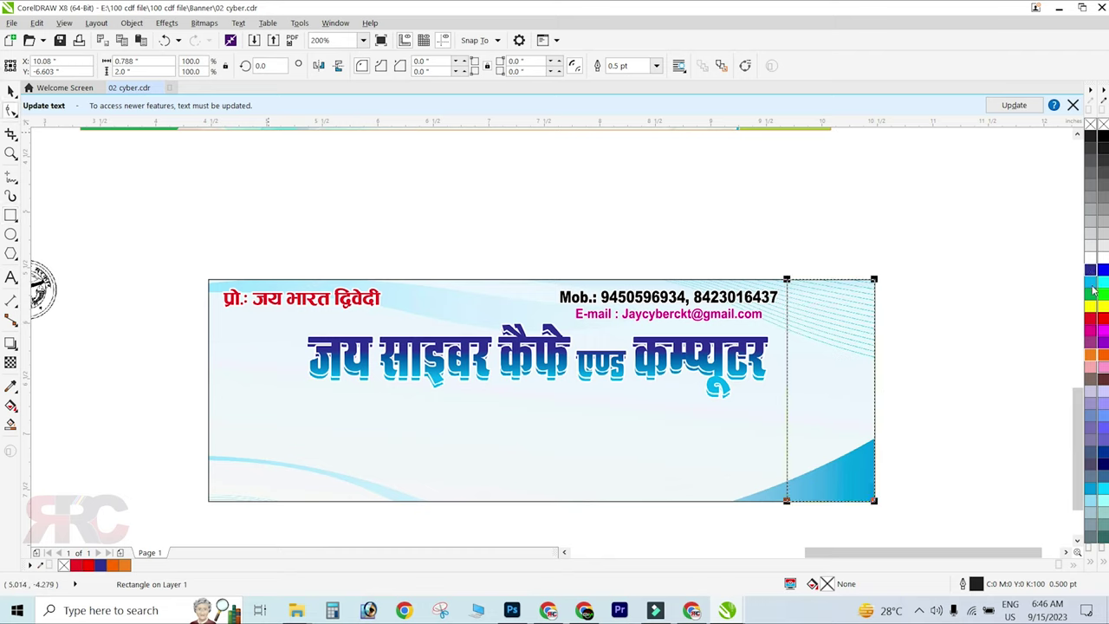
left_click(1093, 355)
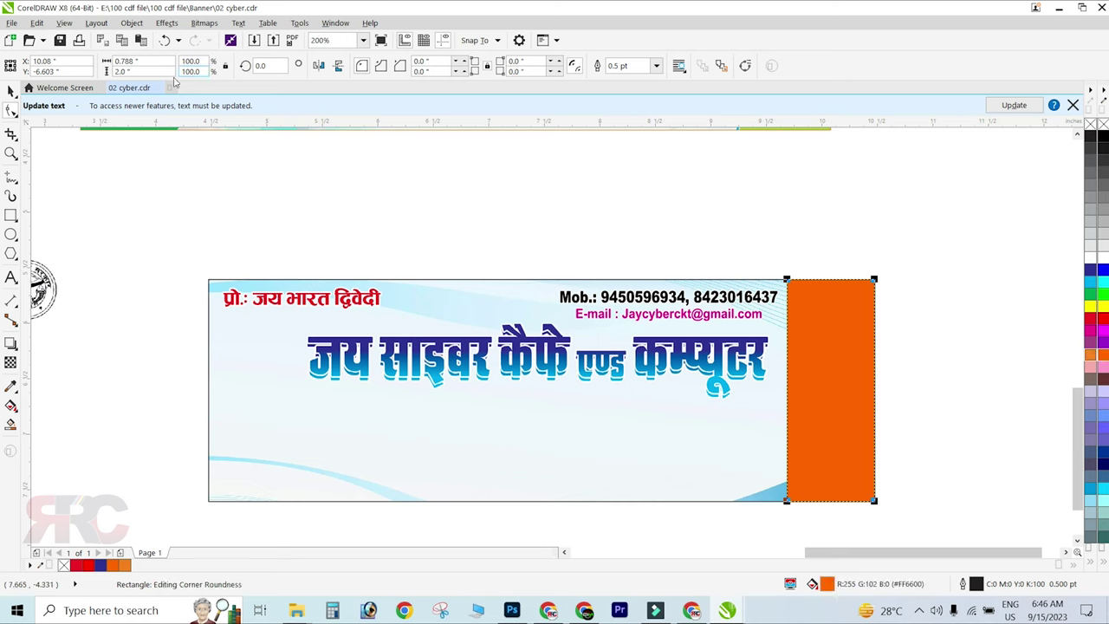
left_click(11, 90)
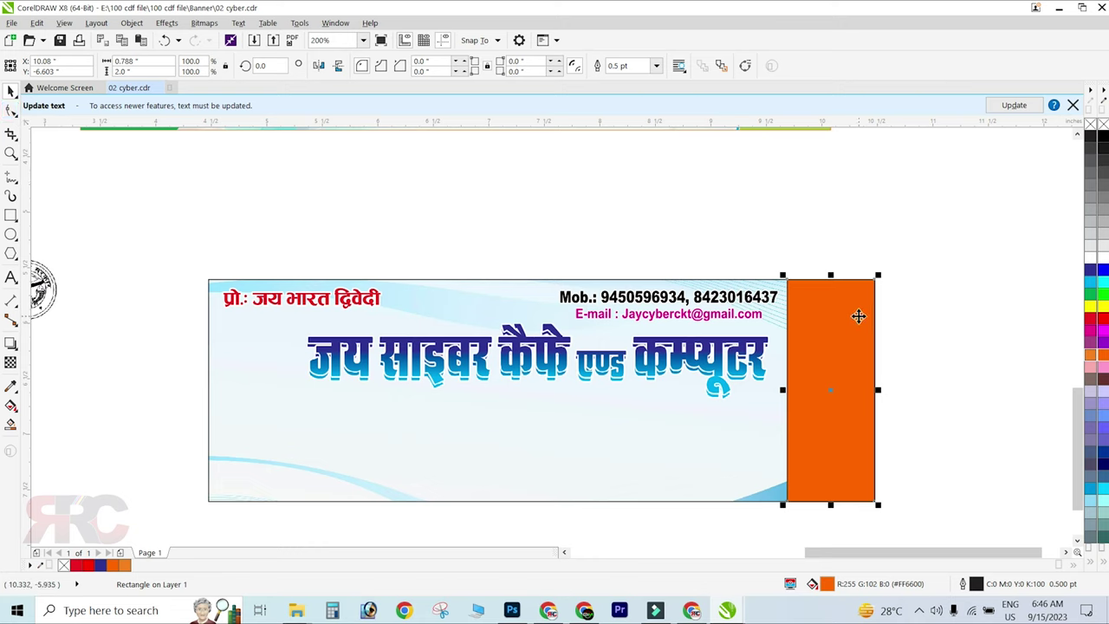
left_click(11, 111)
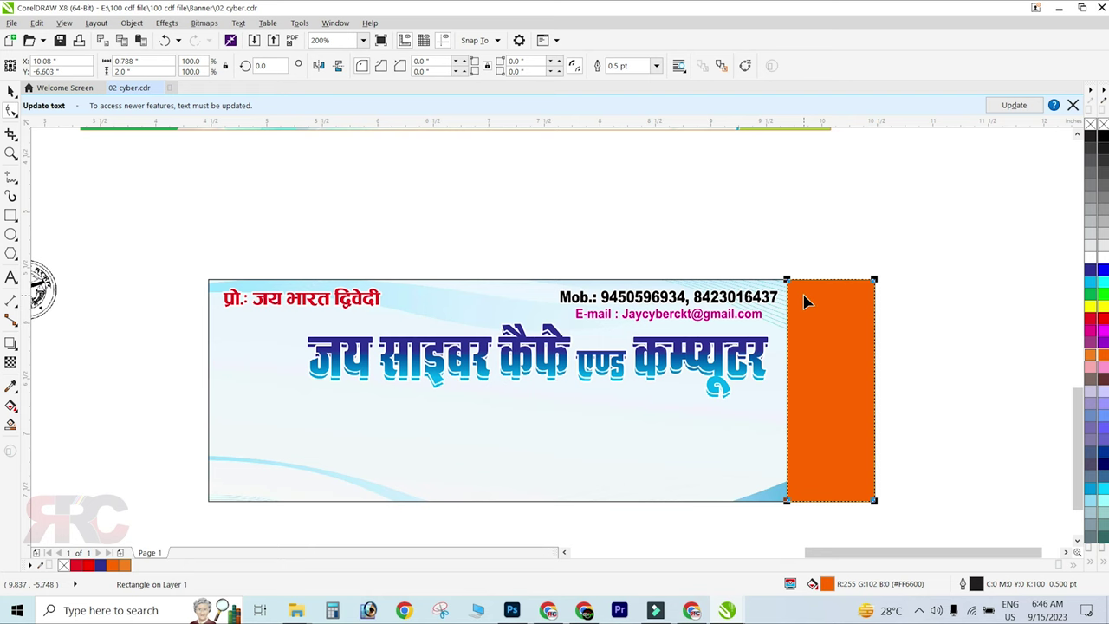
key("ctrl+q")
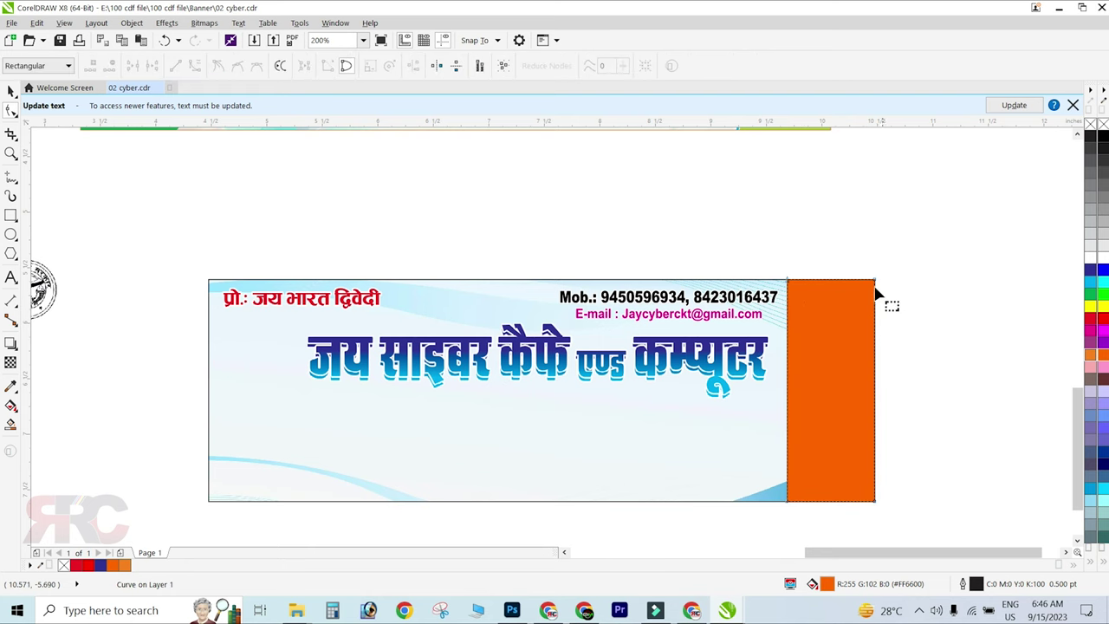
- Move the orange panel's corner nodes so its left edge slants, widening toward the bottom
left_click_drag(753, 266, 837, 312)
scroll(833, 301, "up", 2)
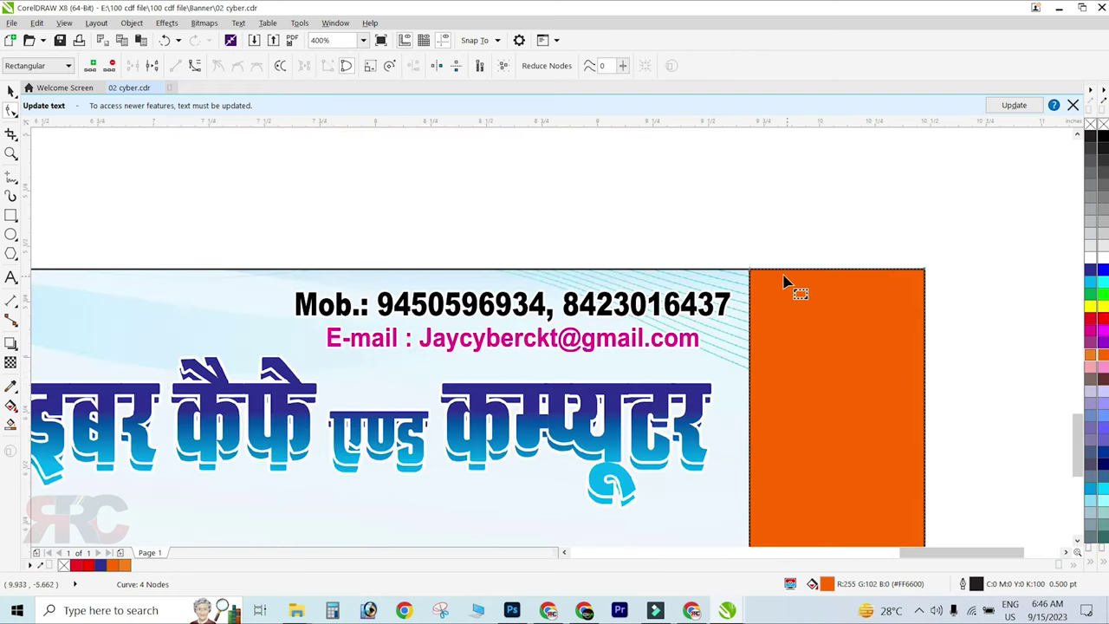
left_click_drag(747, 275, 814, 274)
scroll(786, 274, "down", 2)
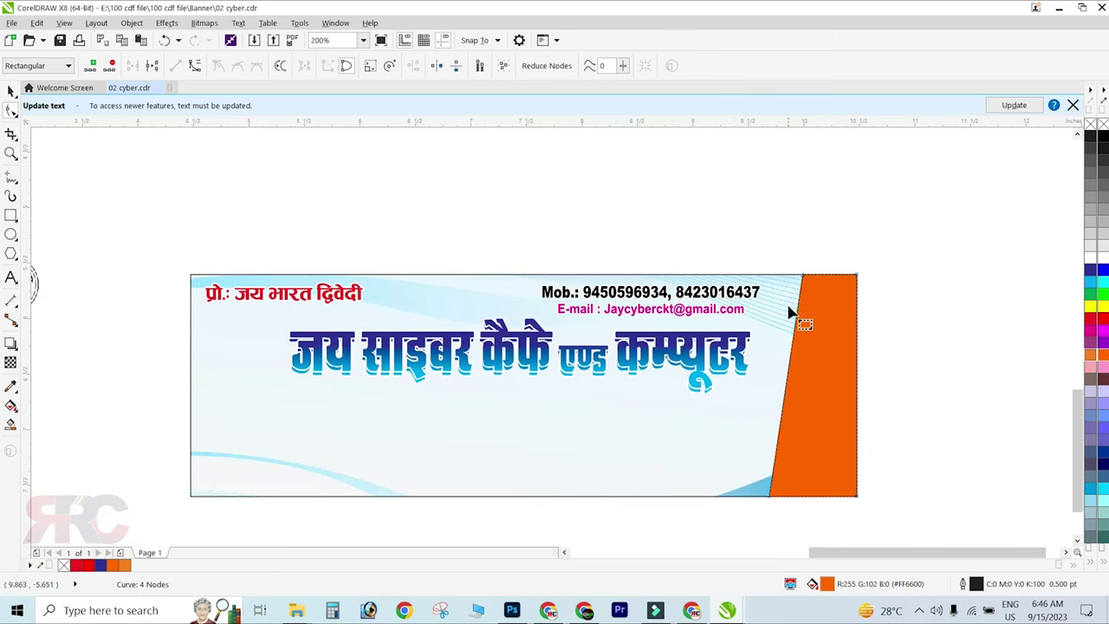
scroll(786, 507, "up", 2)
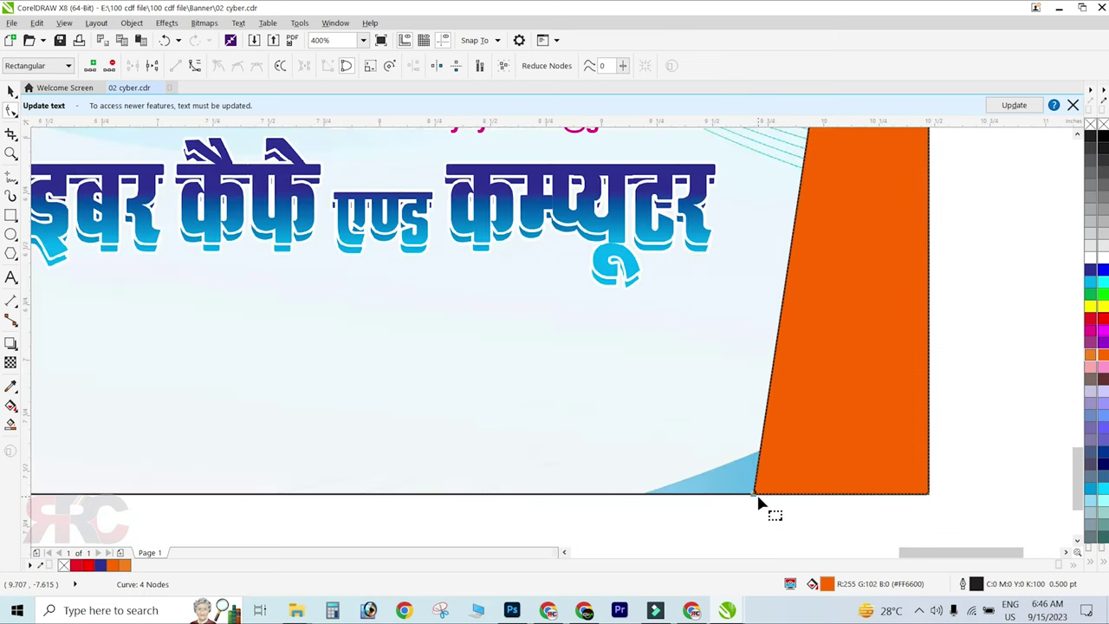
left_click_drag(755, 495, 710, 497)
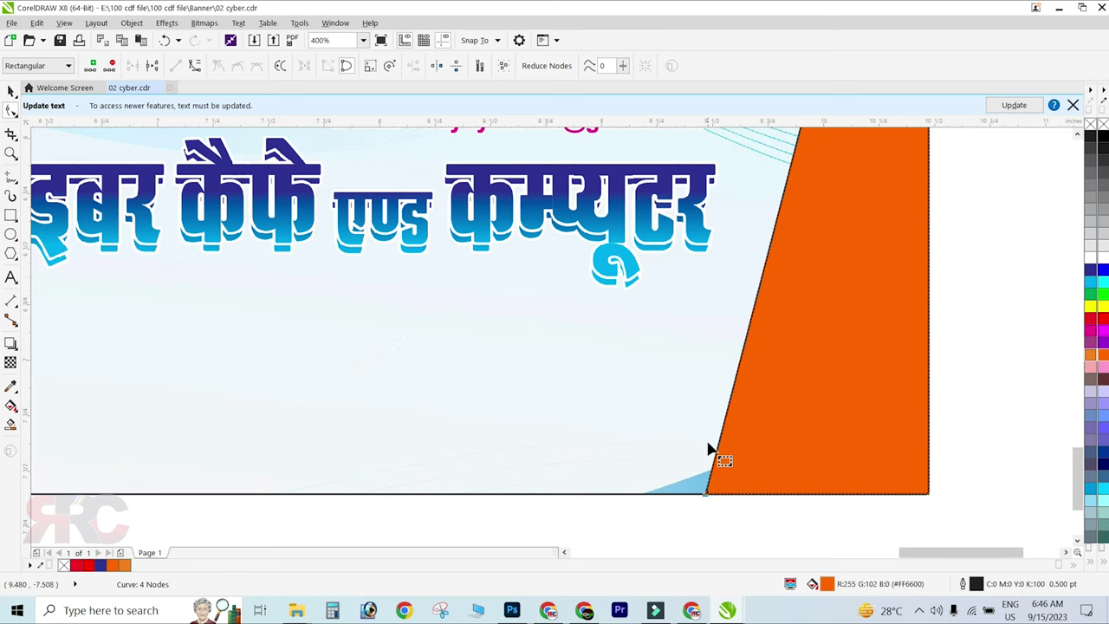
scroll(710, 447, "down", 2)
scroll(762, 249, "up", 2)
left_click_drag(735, 224, 825, 318)
left_click_drag(764, 251, 757, 257)
scroll(743, 294, "down", 2)
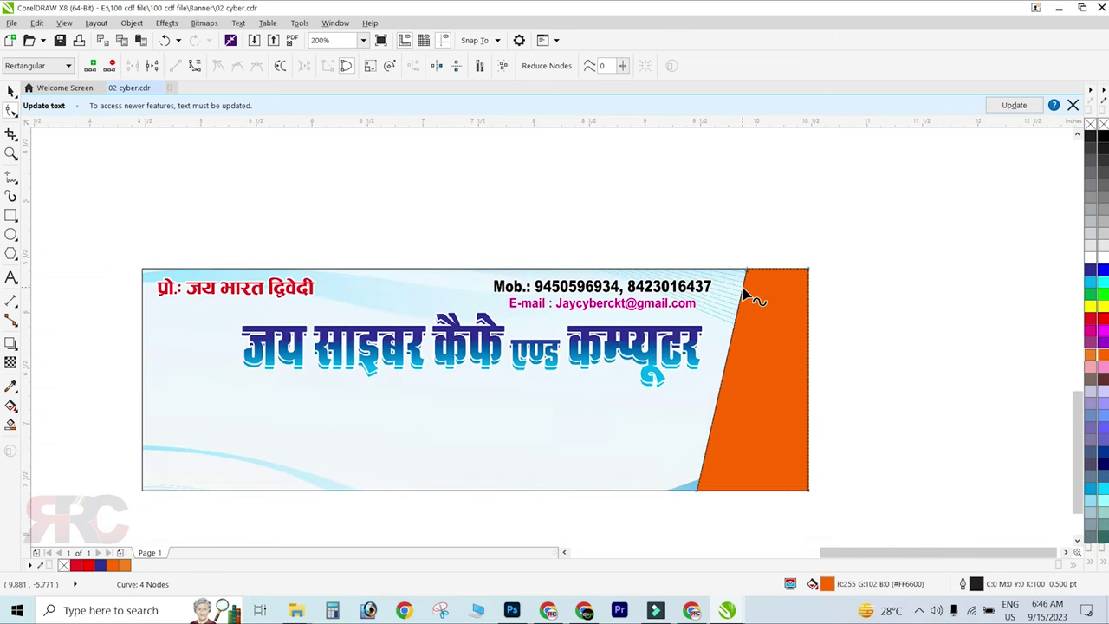
left_click(10, 90)
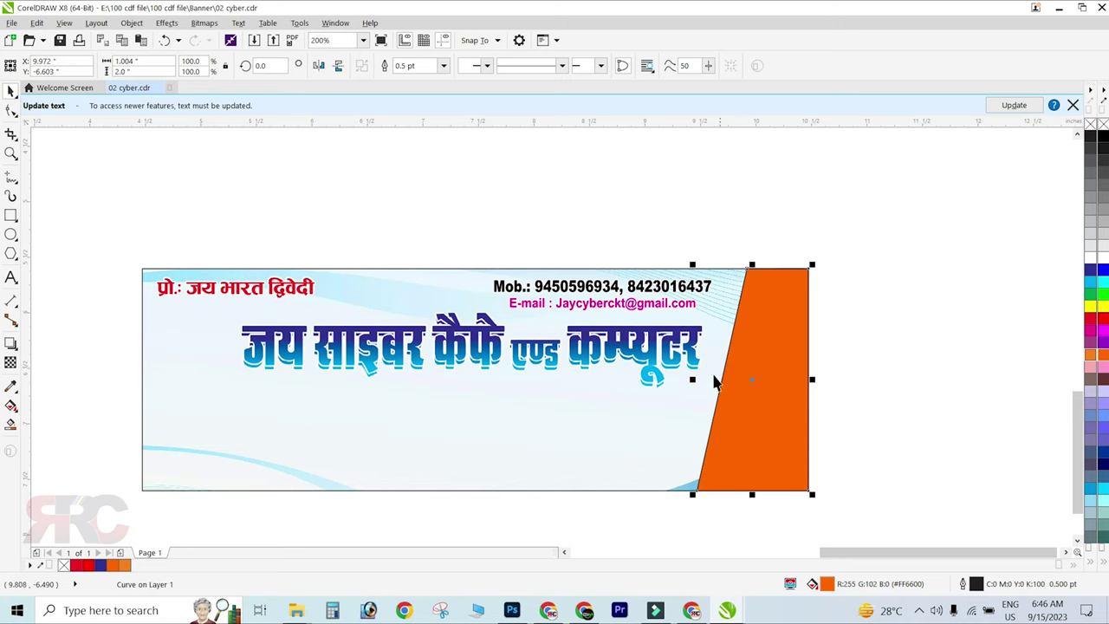
- Make a slightly offset copy of the orange shape and fill it pure blue as a strip
left_click_drag(692, 378, 702, 381)
scroll(705, 465, "up", 1)
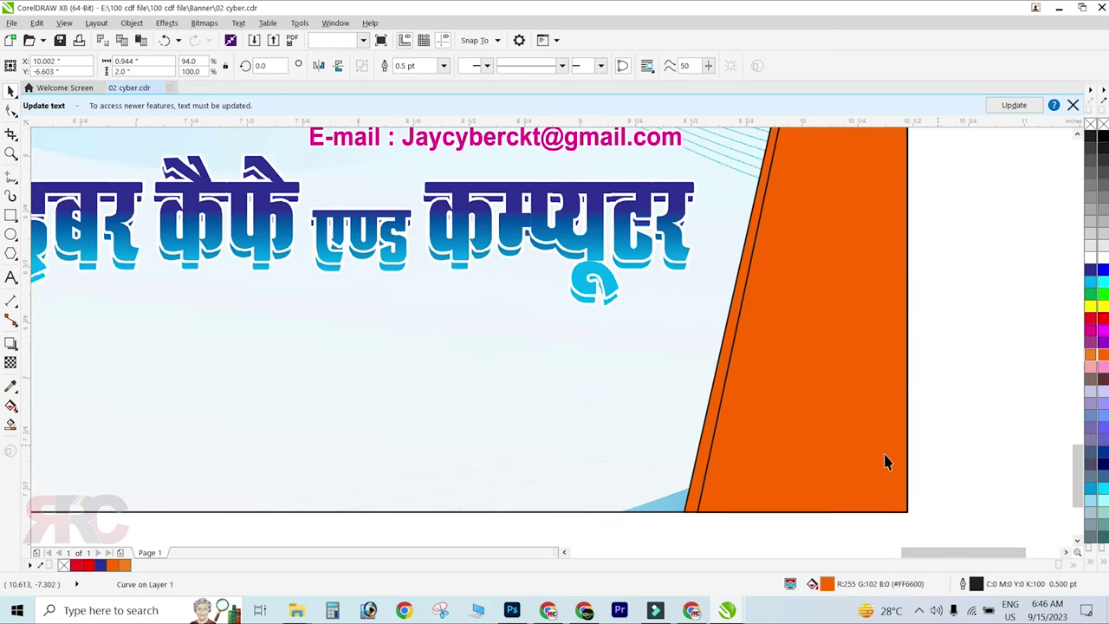
key("Escape")
scroll(886, 462, "down", 2)
scroll(806, 481, "up", 1)
scroll(792, 484, "up", 1)
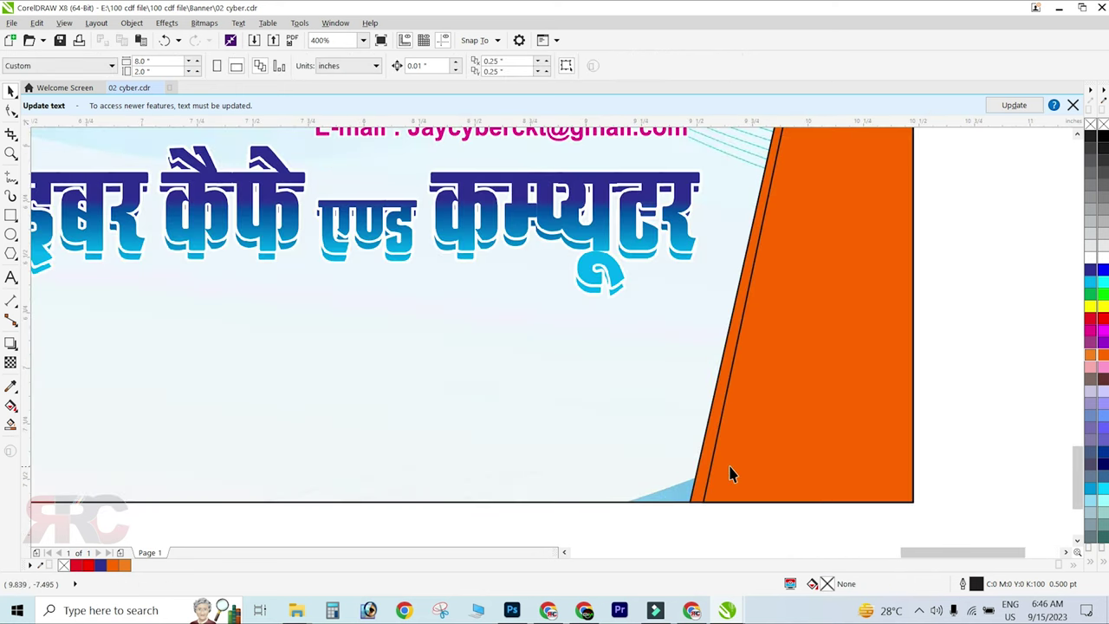
left_click(705, 454)
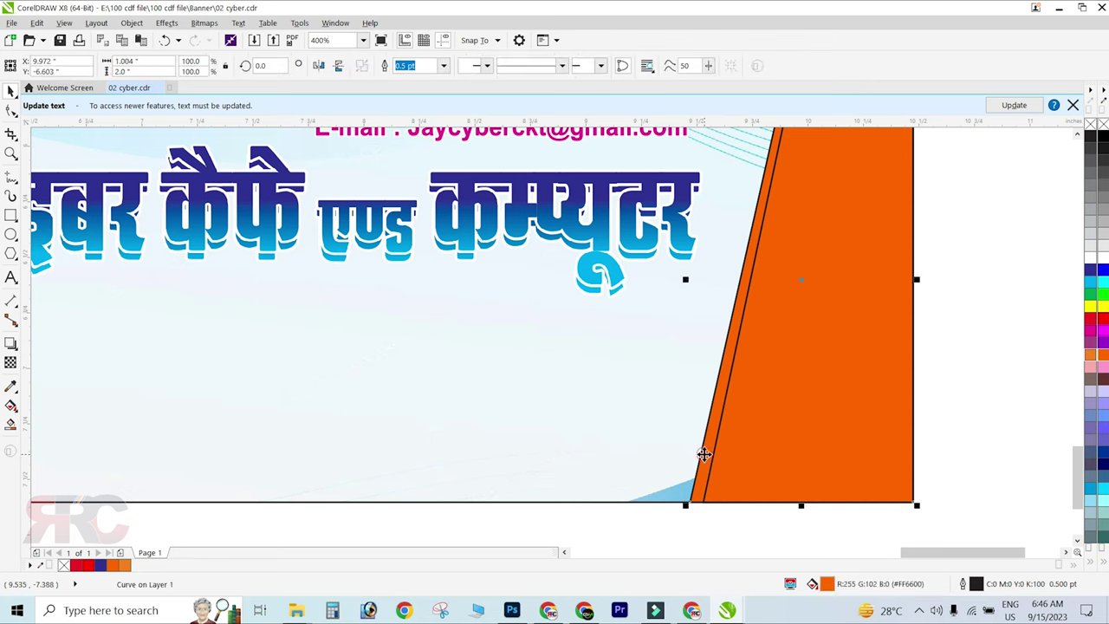
left_click(1102, 270)
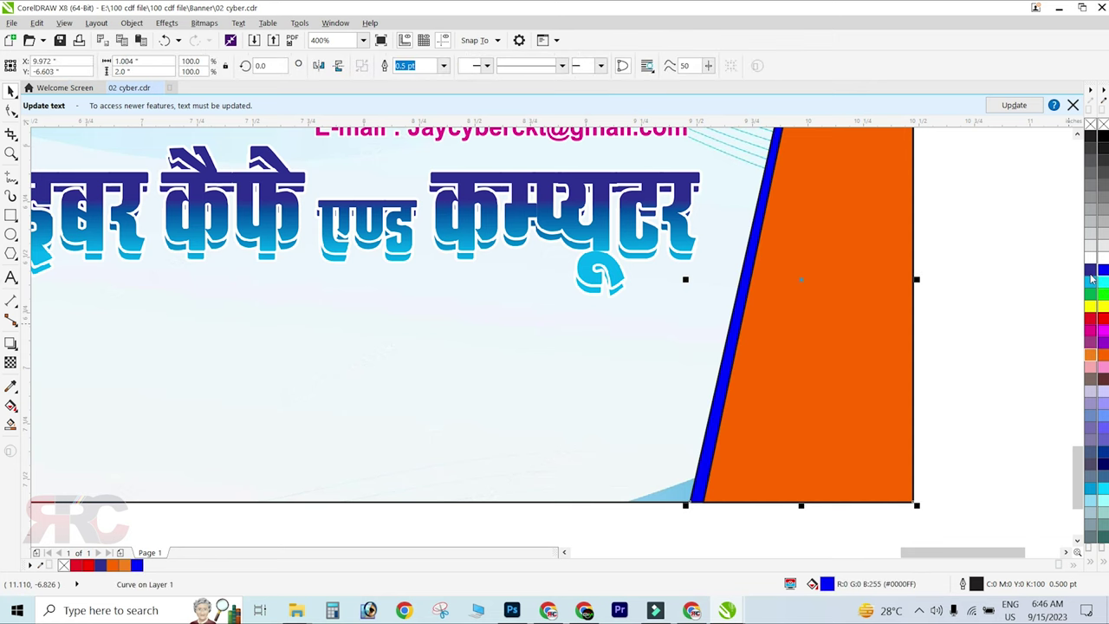
- Remove the outlines from both the blue strip and the orange panel
scroll(782, 378, "down", 1)
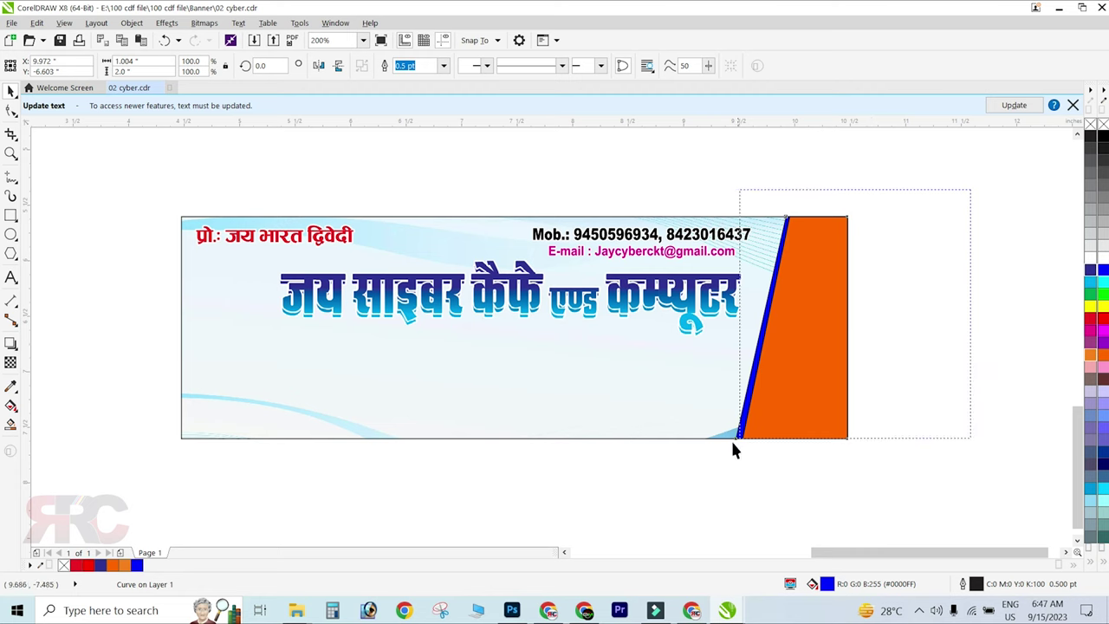
left_click_drag(970, 192, 736, 444)
scroll(792, 404, "up", 1)
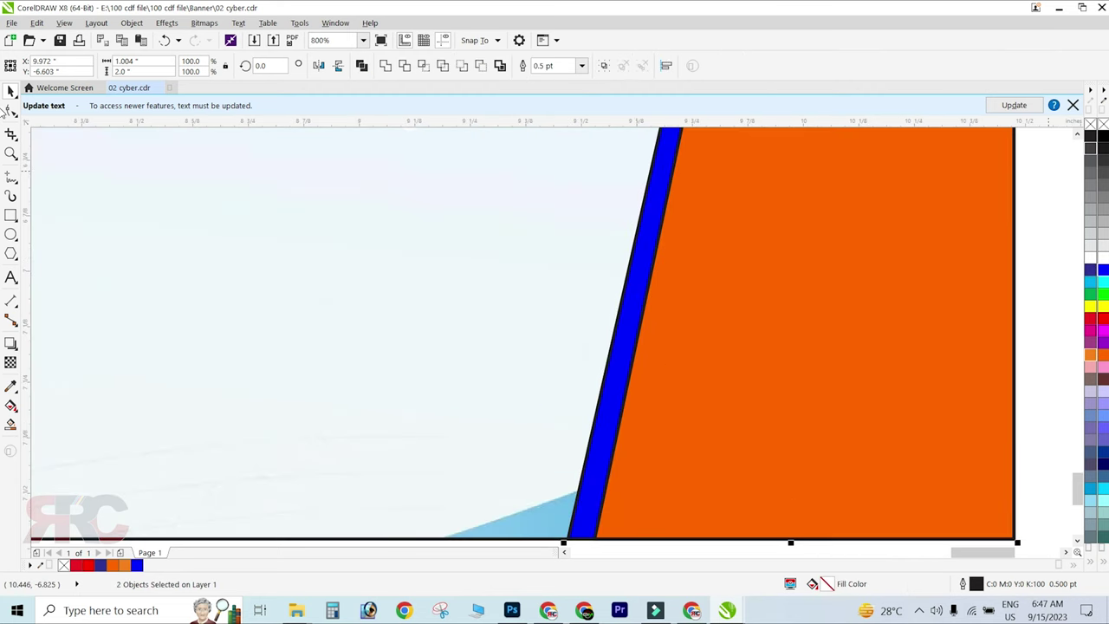
right_click(1102, 125)
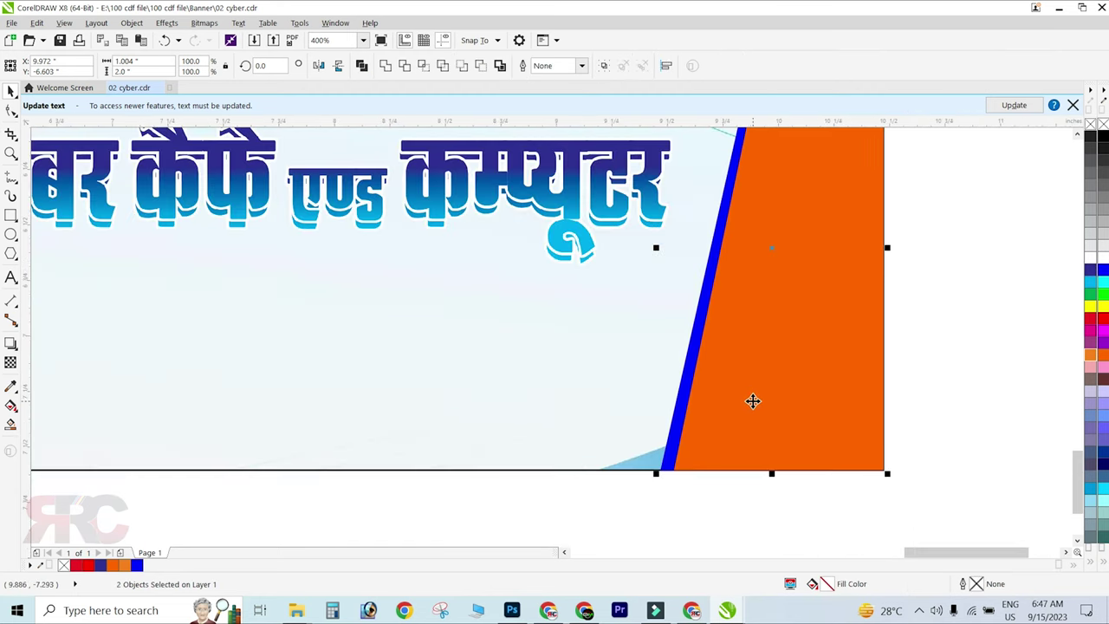
scroll(752, 400, "down", 1)
scroll(770, 401, "down", 1)
left_click(935, 375)
- Move the six ID-card images to the banner's right end and group them
scroll(797, 327, "down", 1)
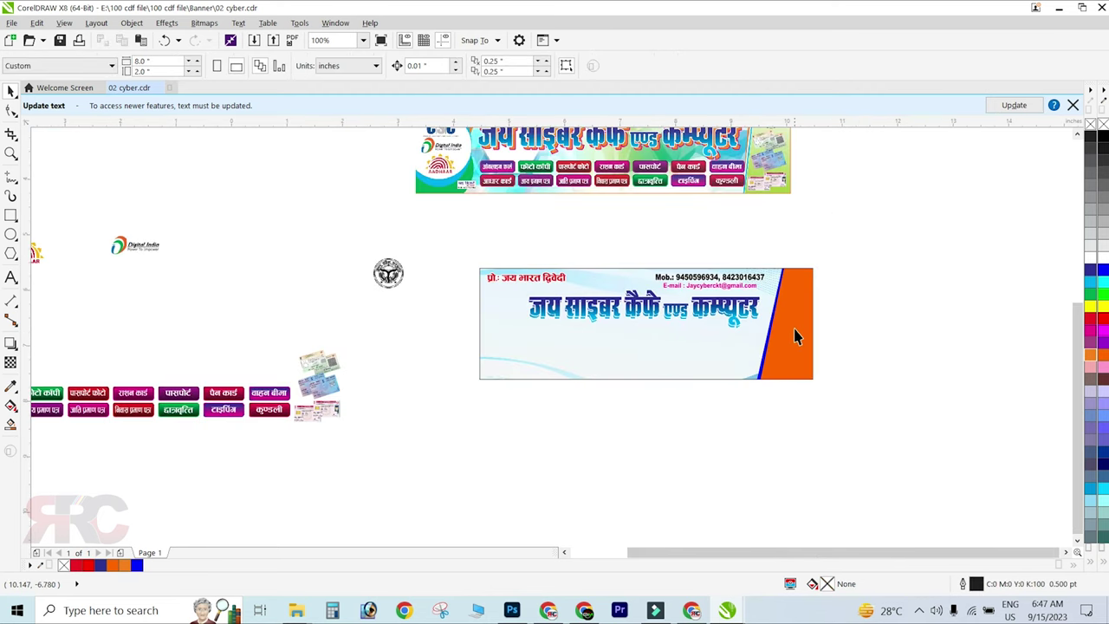
scroll(1076, 373, "up", 2)
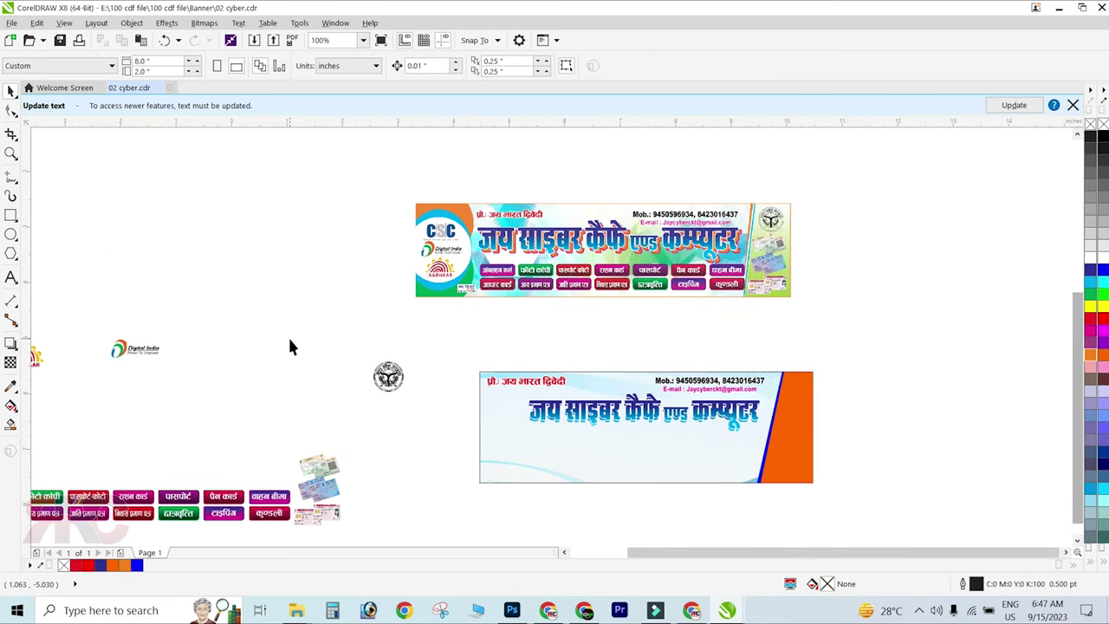
mouse_move(319, 468)
left_mouse_down()
mouse_move(802, 405)
mouse_move(355, 475)
left_mouse_up()
left_click_drag(408, 423, 285, 507)
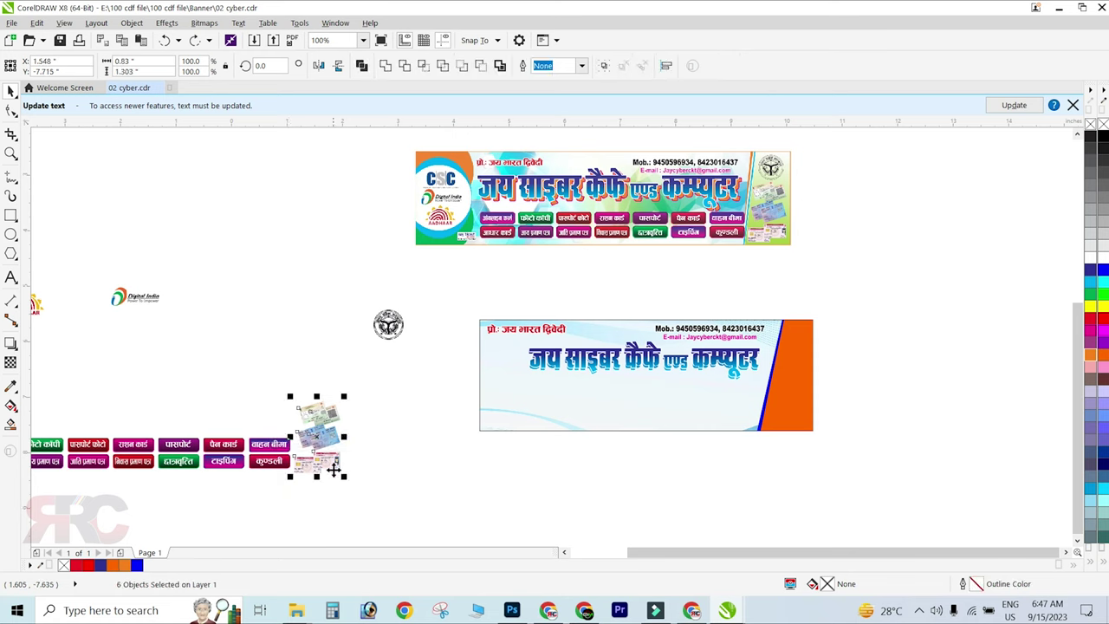
left_click_drag(329, 449, 830, 390)
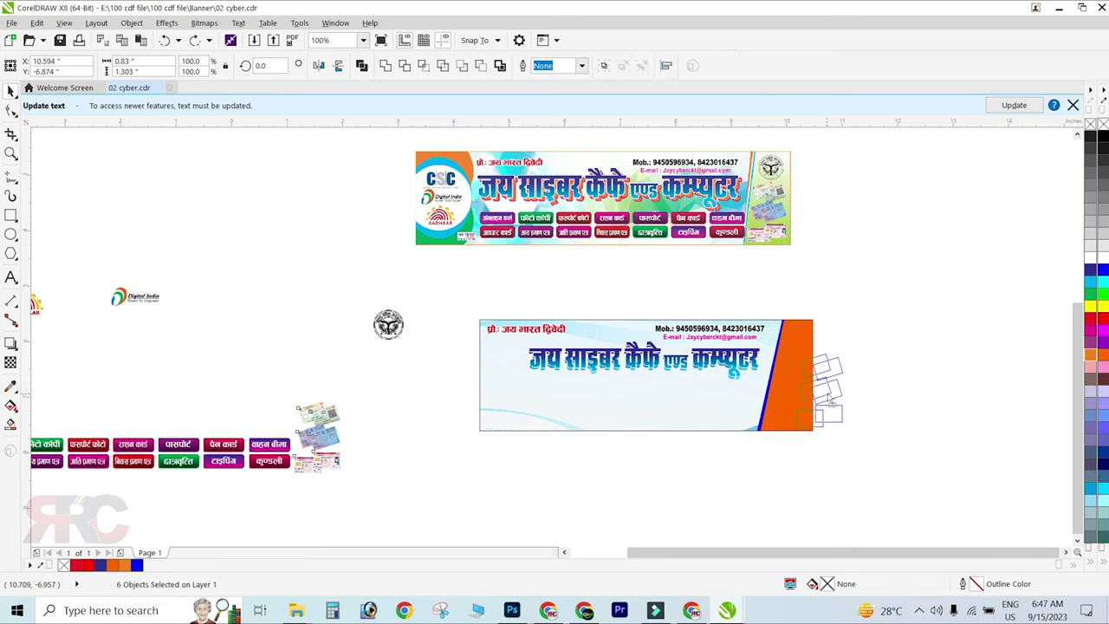
key("ctrl+g")
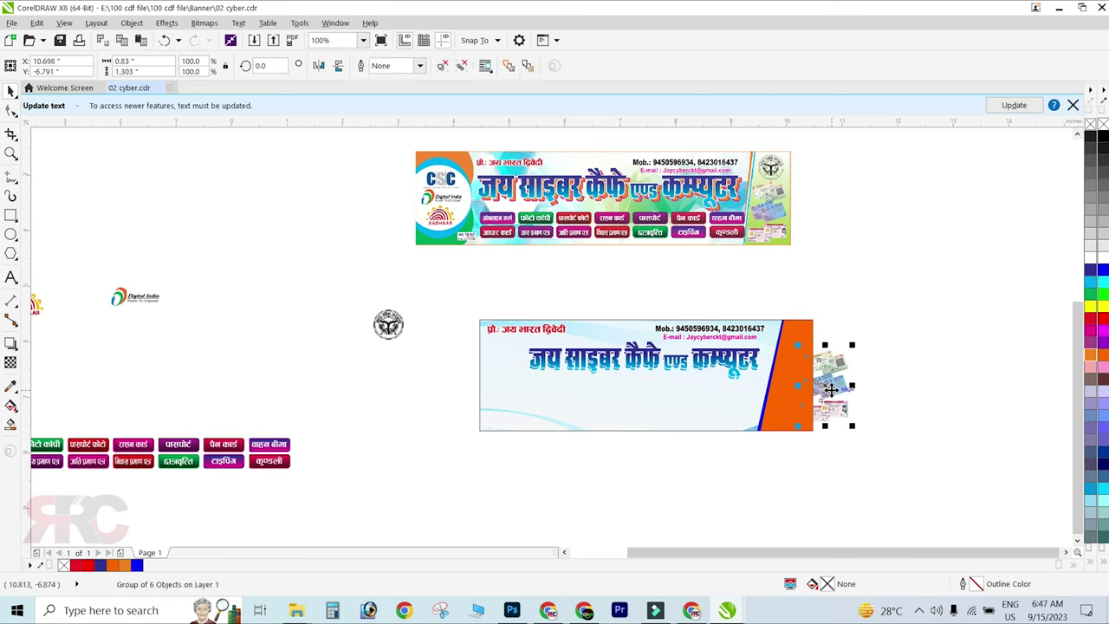
- Scale the ID-card group to fit the orange panel, then bring the round emblem over
scroll(829, 390, "up", 1)
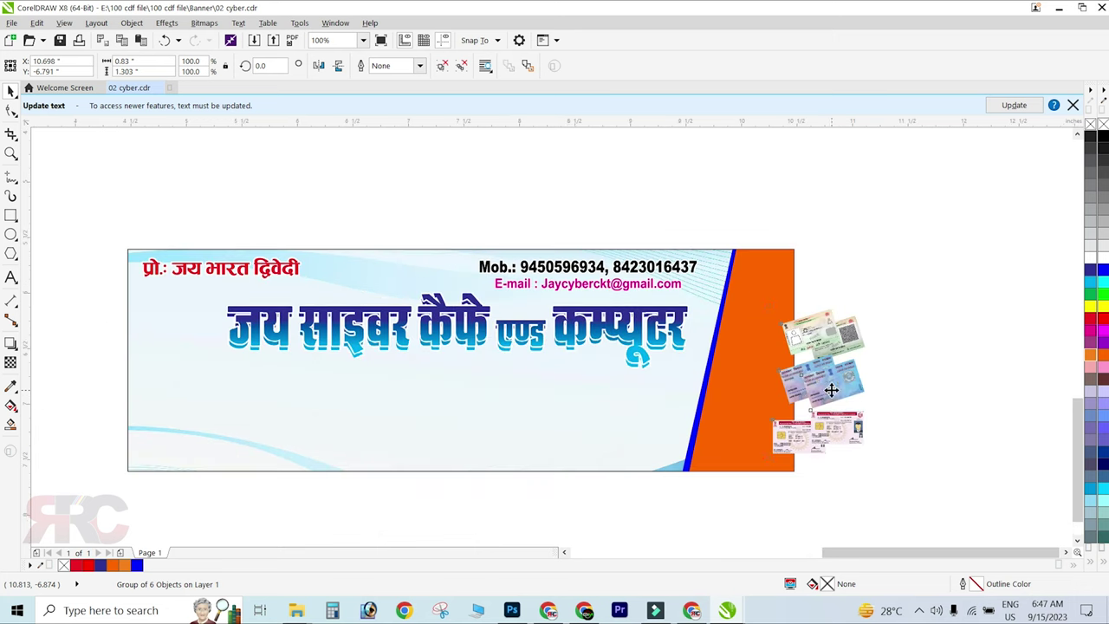
left_click_drag(869, 303, 845, 342)
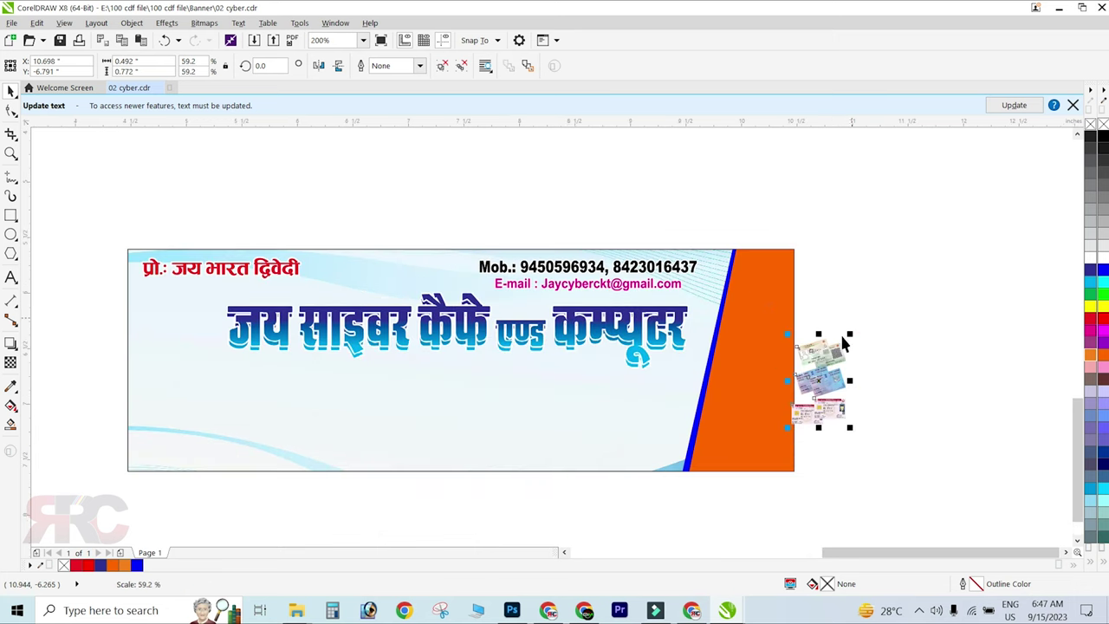
left_click_drag(819, 381, 750, 394)
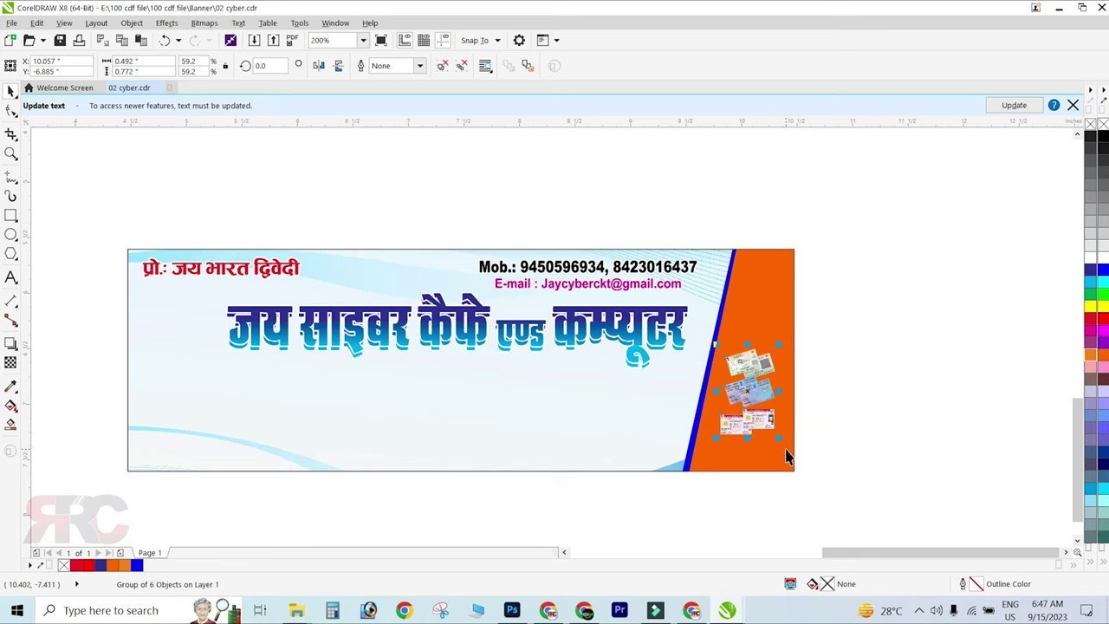
left_click_drag(781, 442, 785, 451)
left_click(867, 423)
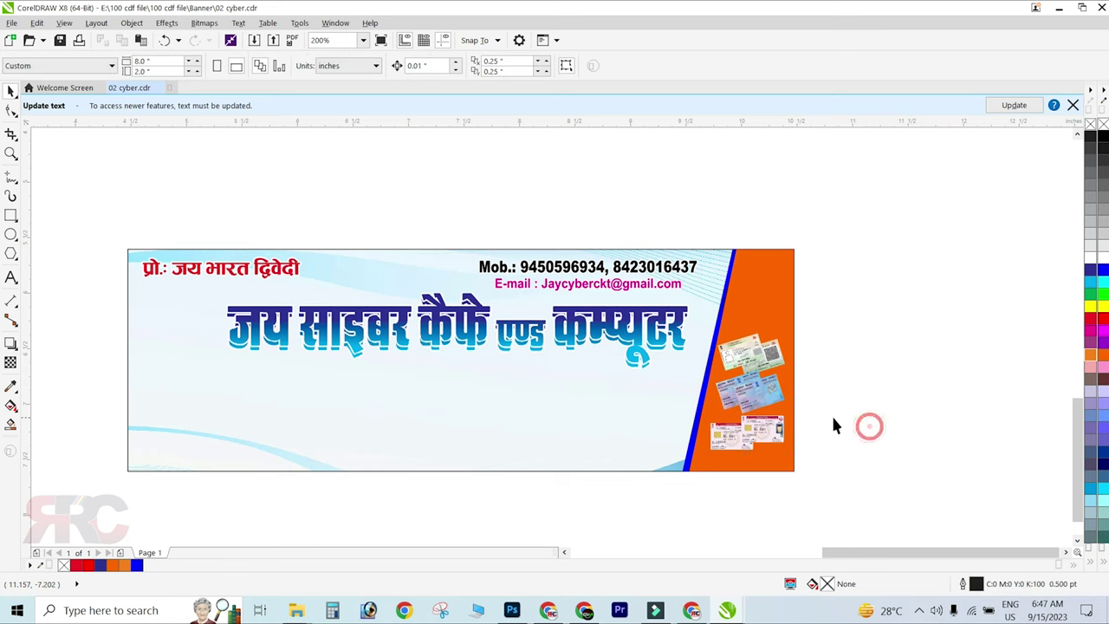
left_click(745, 440)
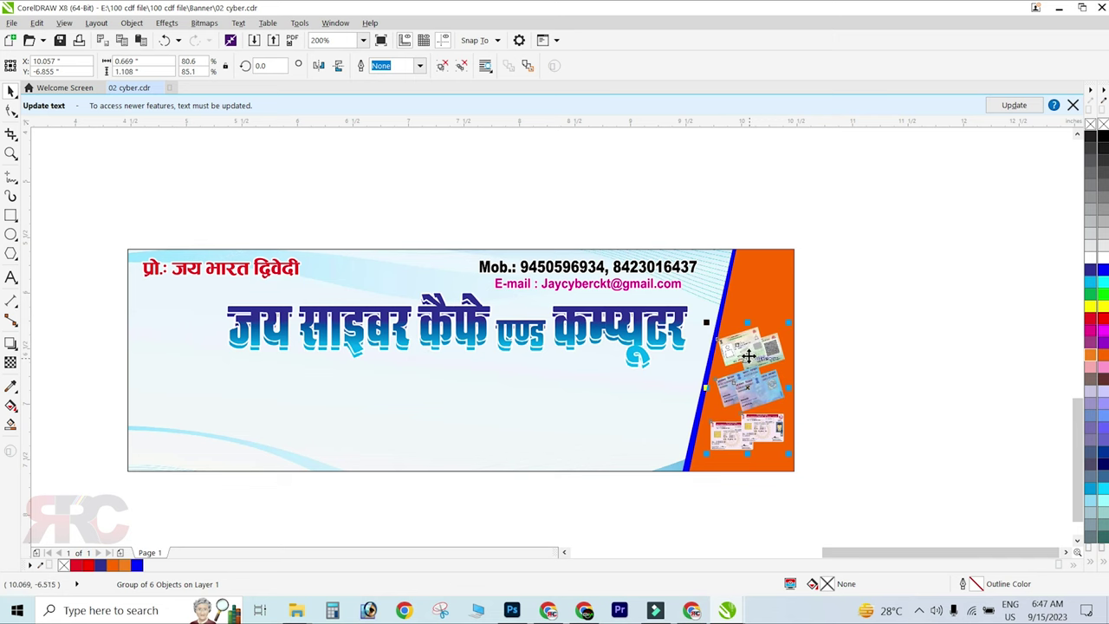
scroll(749, 351, "down", 2)
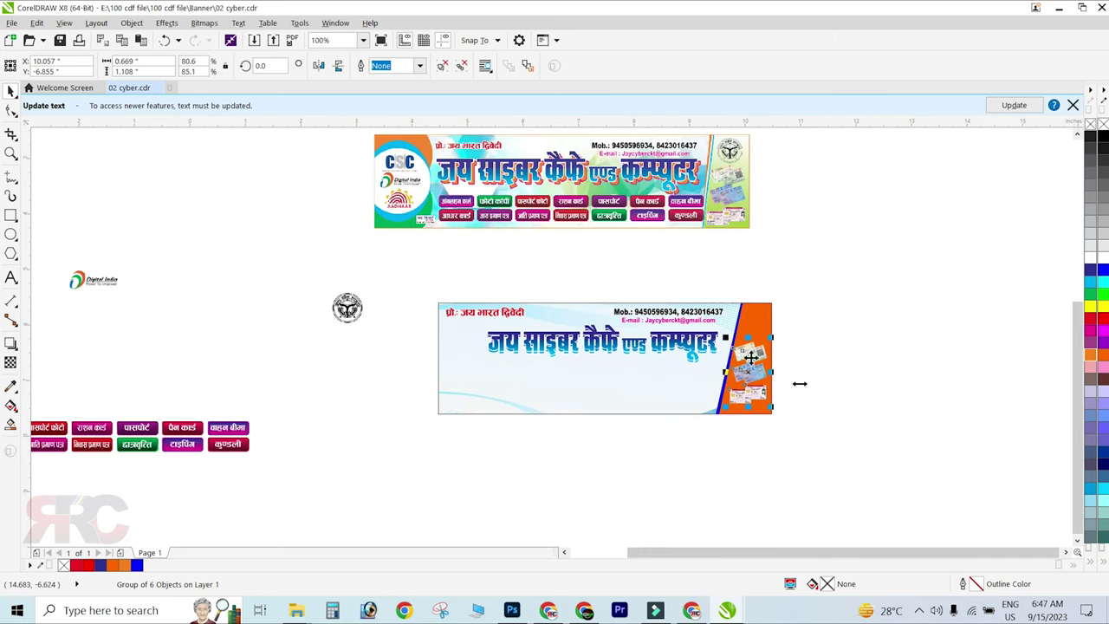
left_click_drag(357, 310, 752, 322)
- Resize the round emblem to about 88% at the top of the orange panel
scroll(752, 322, "up", 4)
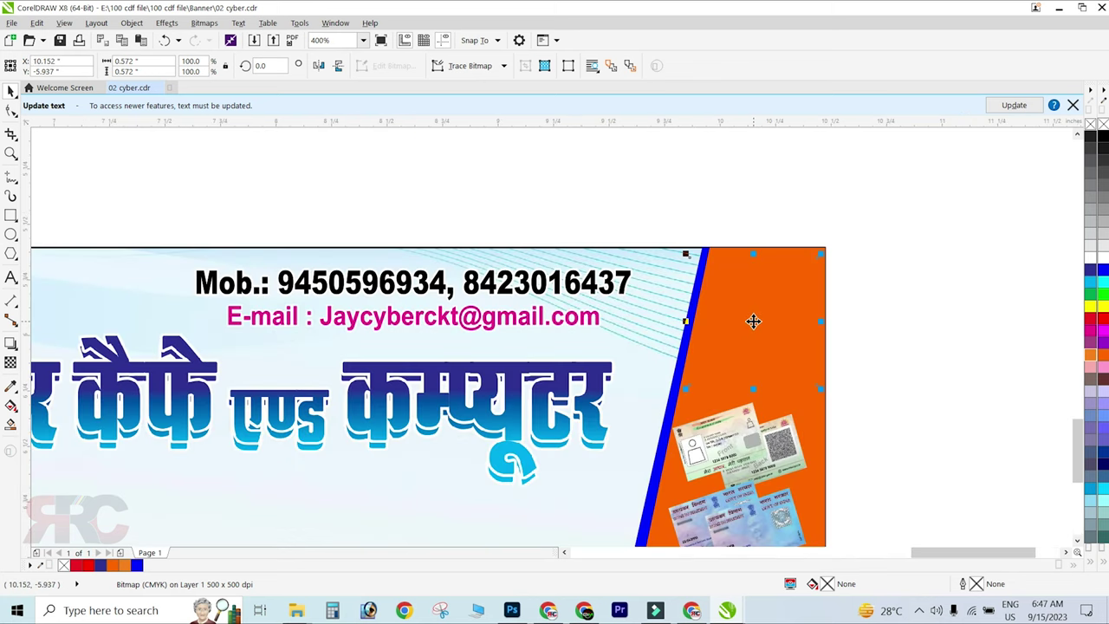
left_click_drag(821, 253, 769, 306)
left_click_drag(805, 372, 816, 383)
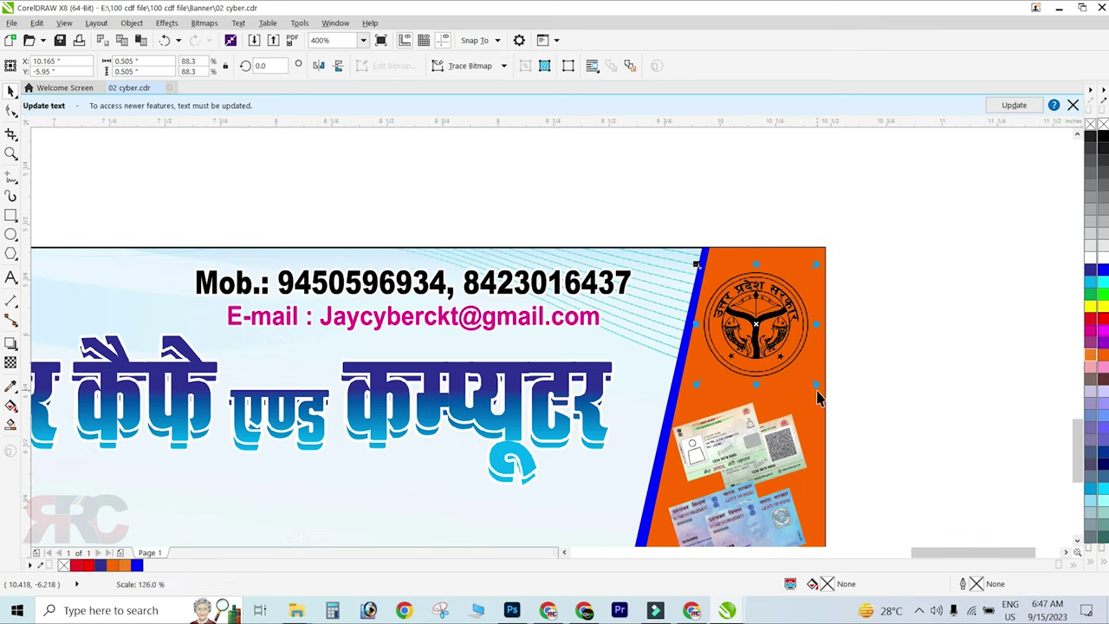
scroll(777, 344, "down", 2)
left_click(778, 344)
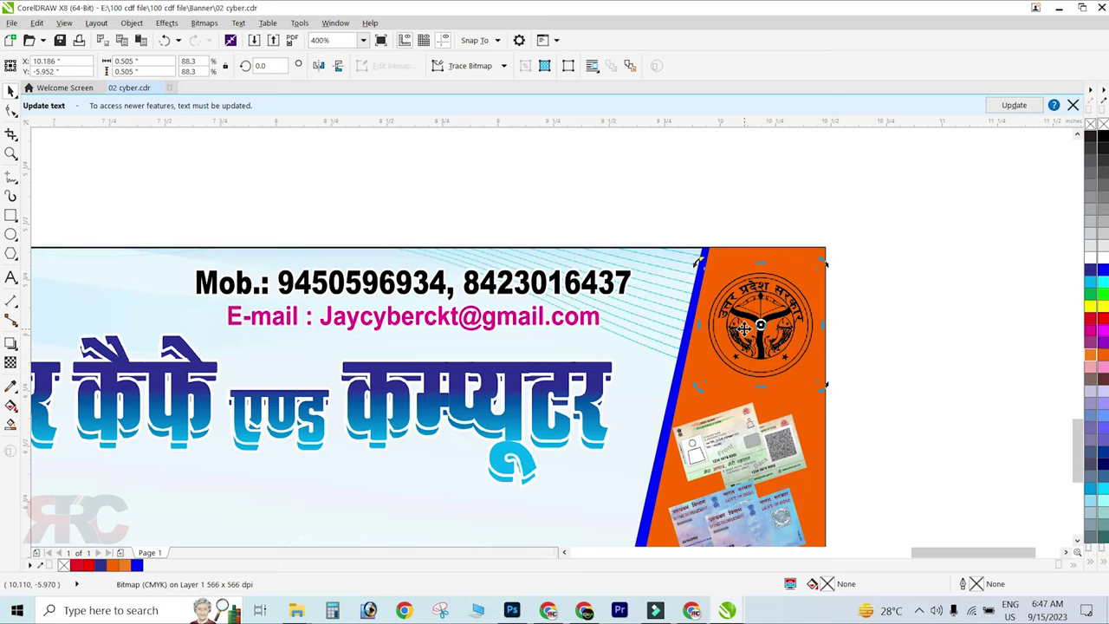
scroll(763, 338, "down", 1)
scroll(747, 328, "down", 1)
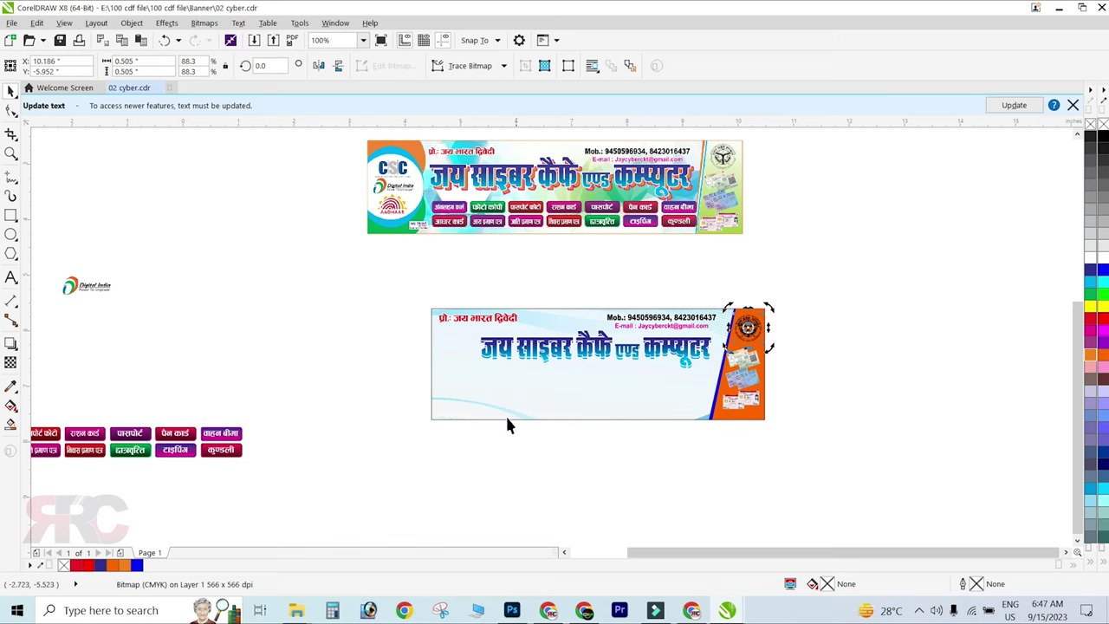
scroll(436, 394, "up", 2)
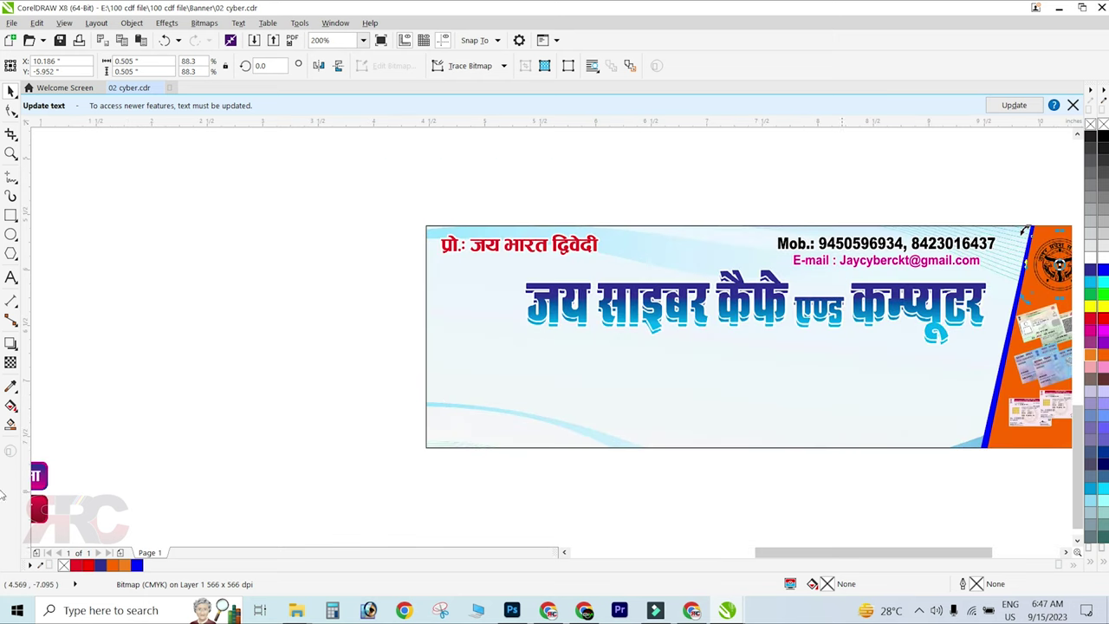
- Create a half-circle by smart-filling a circle's overlap with the banner's left end, deleting the leftover circle
left_click(11, 234)
left_click_drag(378, 274, 506, 444)
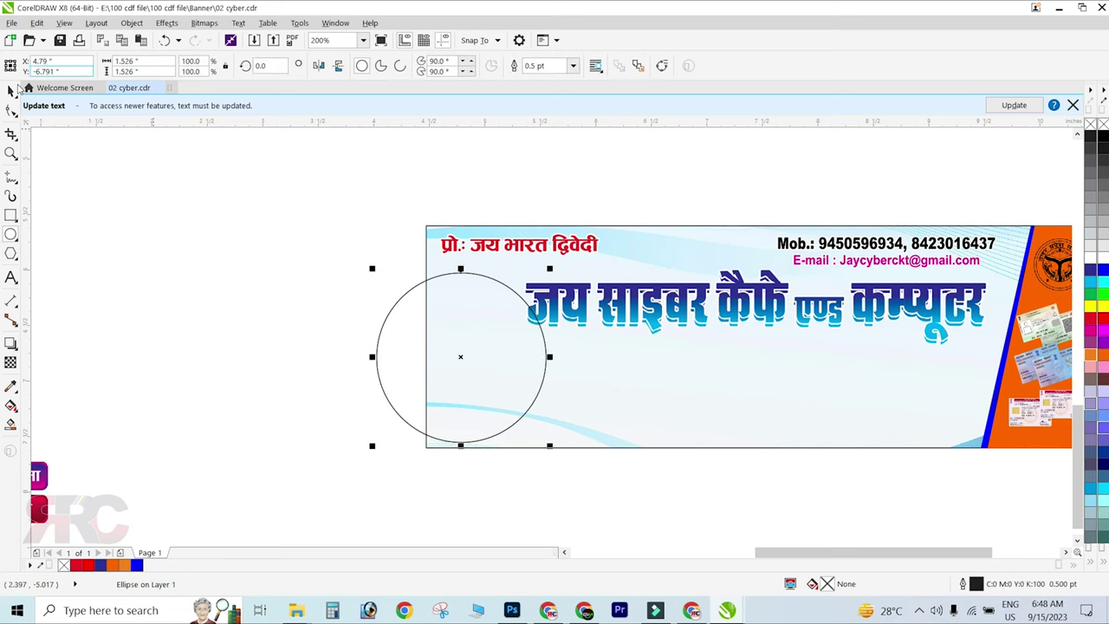
left_click(10, 91)
left_click_drag(512, 329, 497, 318)
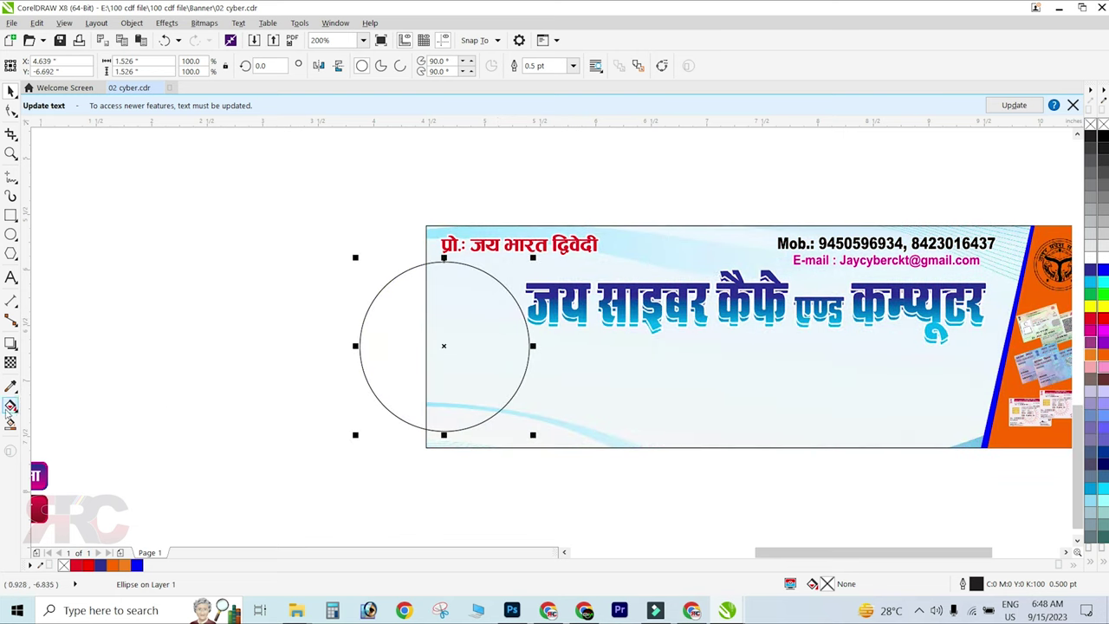
left_click(10, 424)
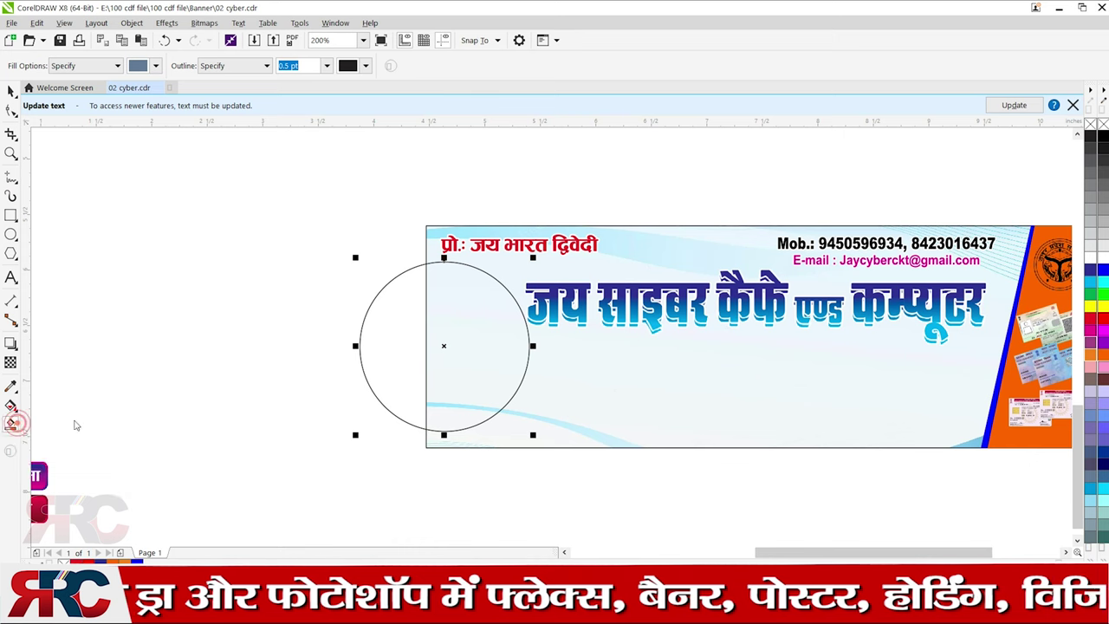
left_click(491, 338)
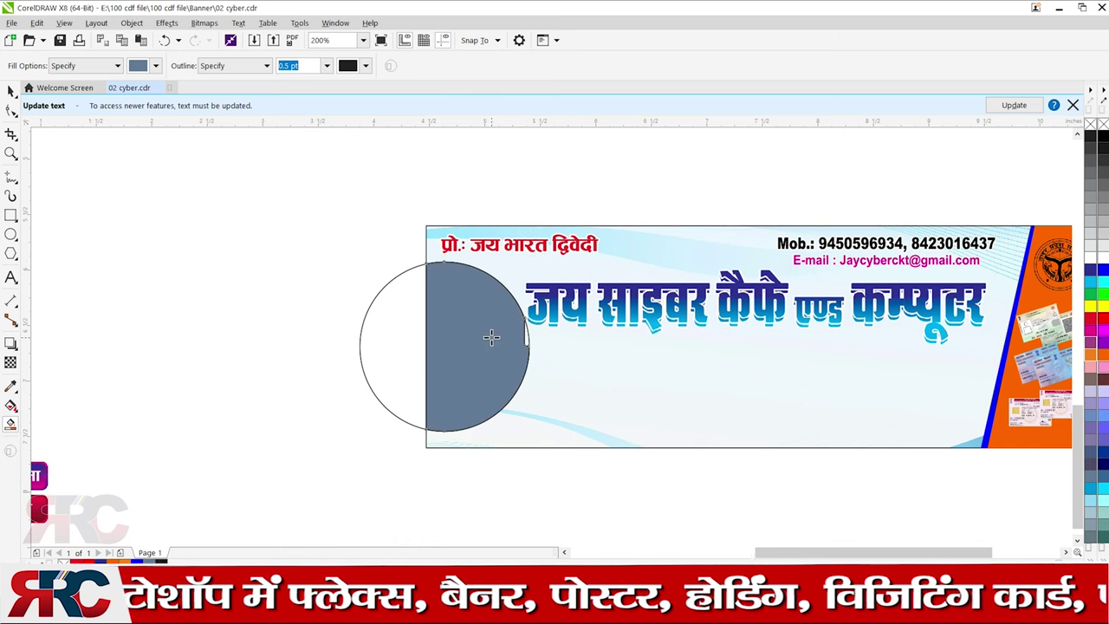
left_click_drag(492, 338, 479, 334)
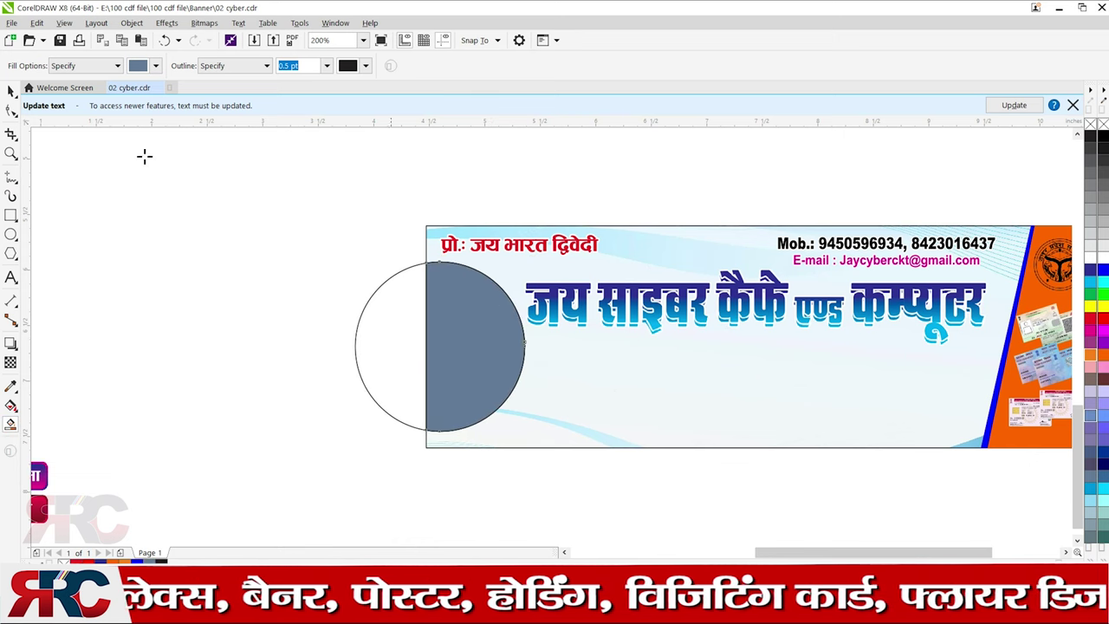
left_click(11, 90)
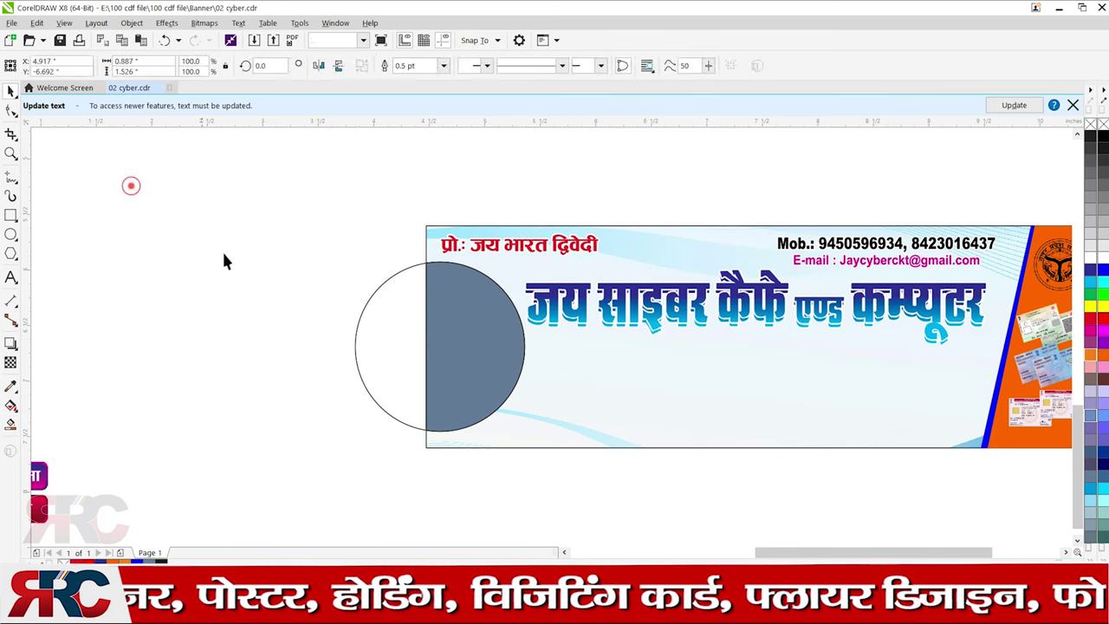
left_click(381, 309)
key("Delete")
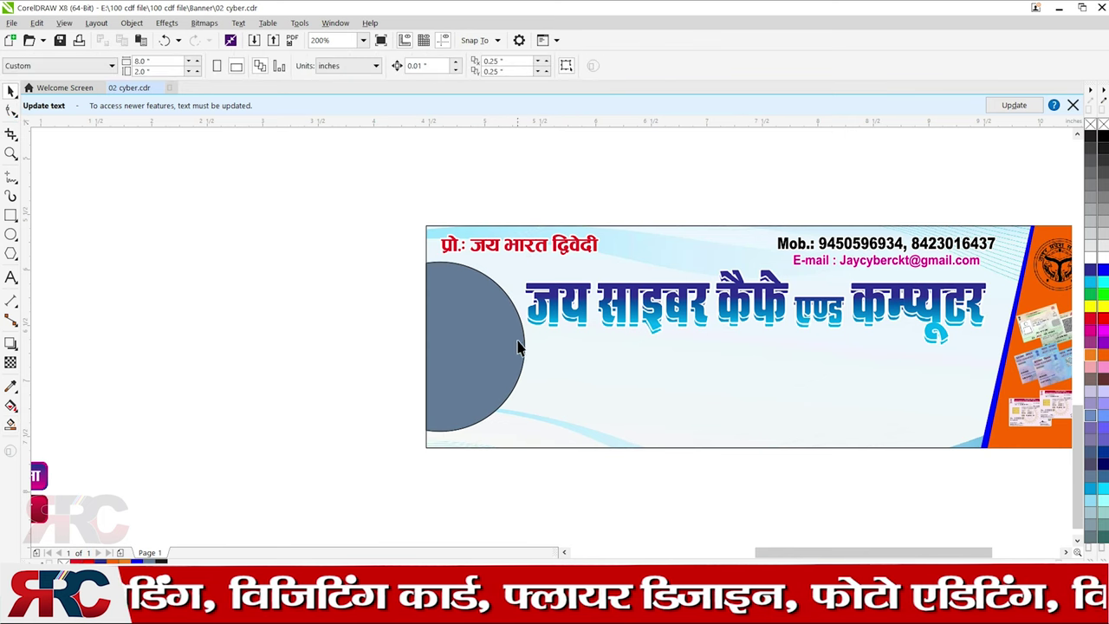
- Make the half-circle white with no outline and enlarge it slightly
left_click(491, 325)
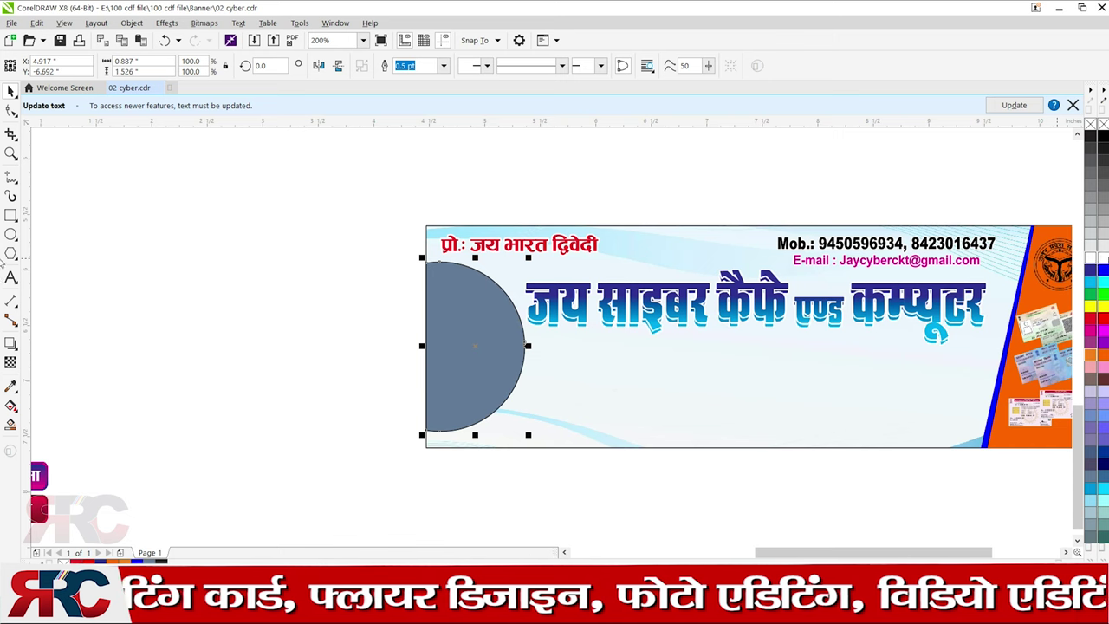
left_click(1104, 263)
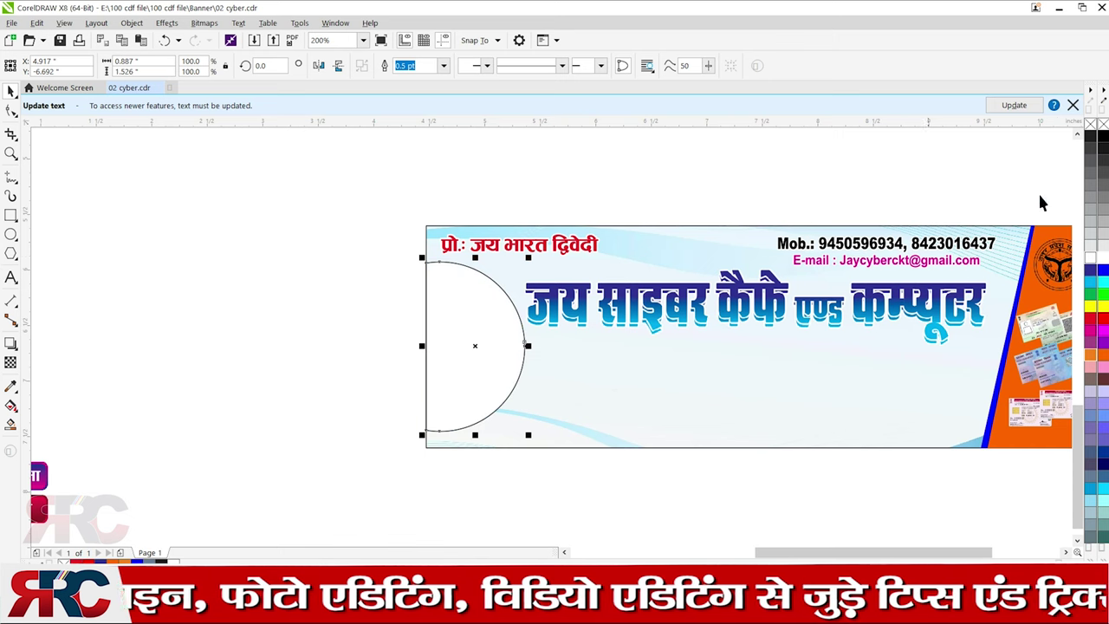
right_click(1090, 124)
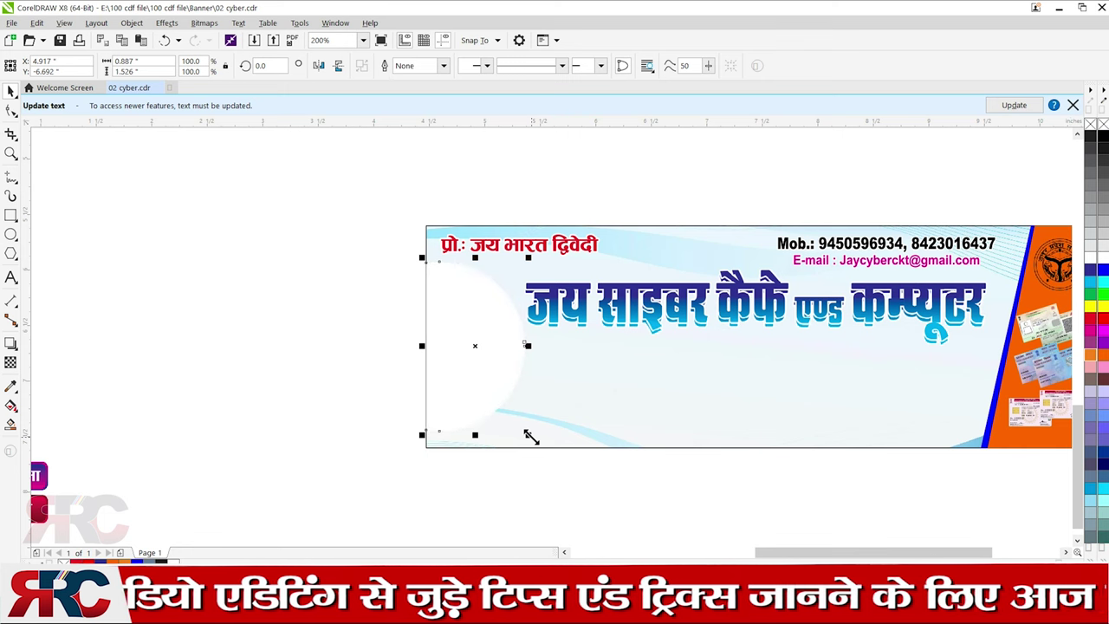
left_click_drag(527, 435, 542, 452)
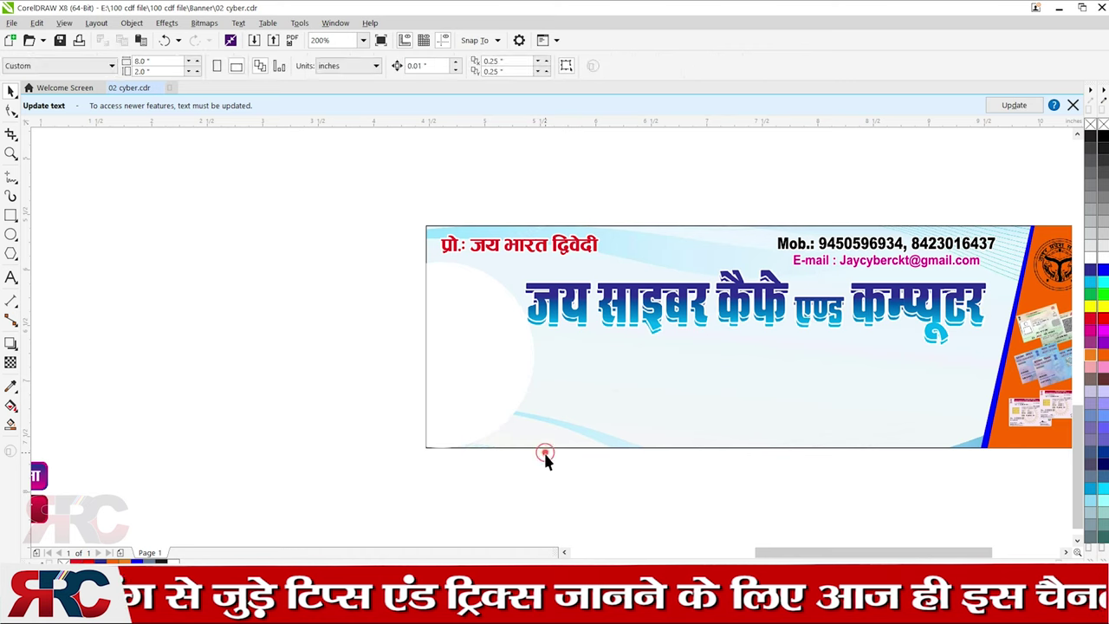
- Place the CSC logo in the white half-circle and add Digital India at 1.0 inch wide
scroll(497, 349, "down", 2)
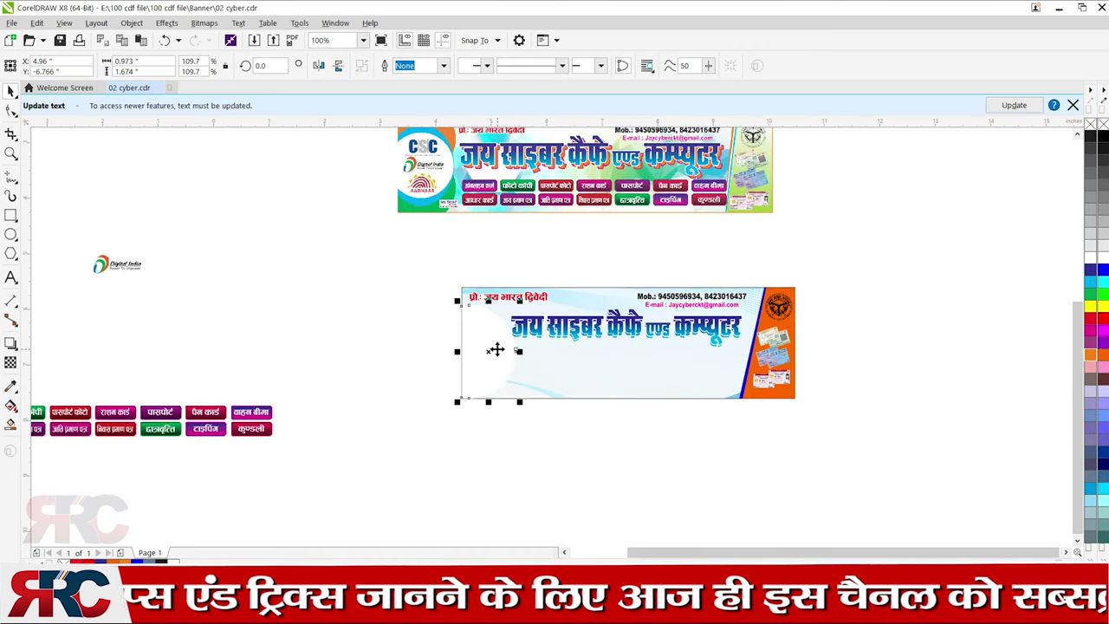
left_click_drag(857, 553, 666, 555)
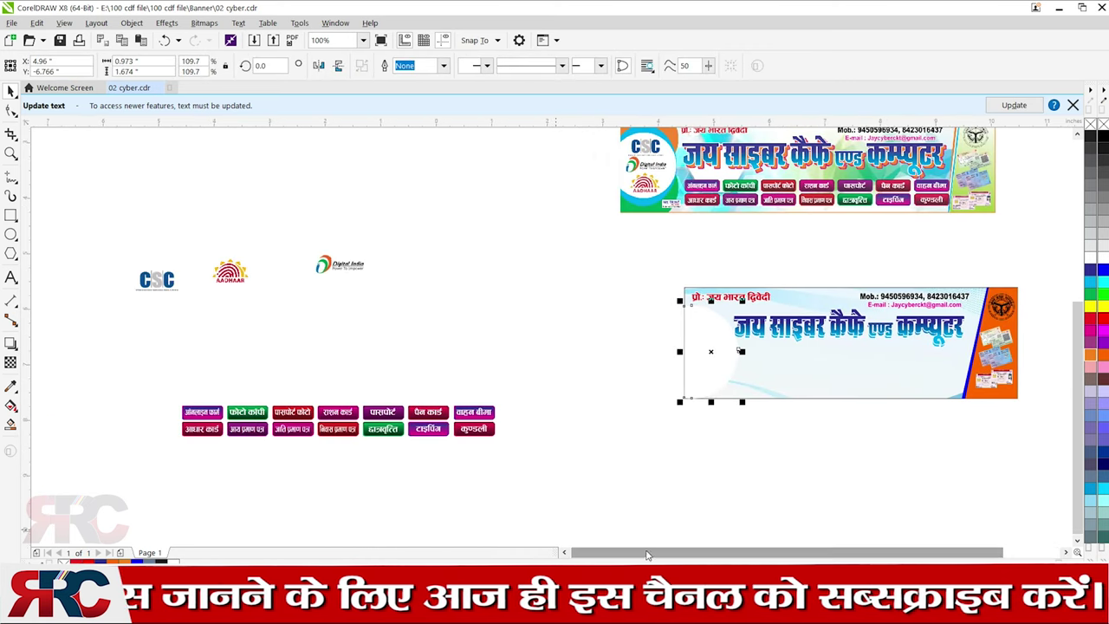
left_click_drag(159, 277, 710, 339)
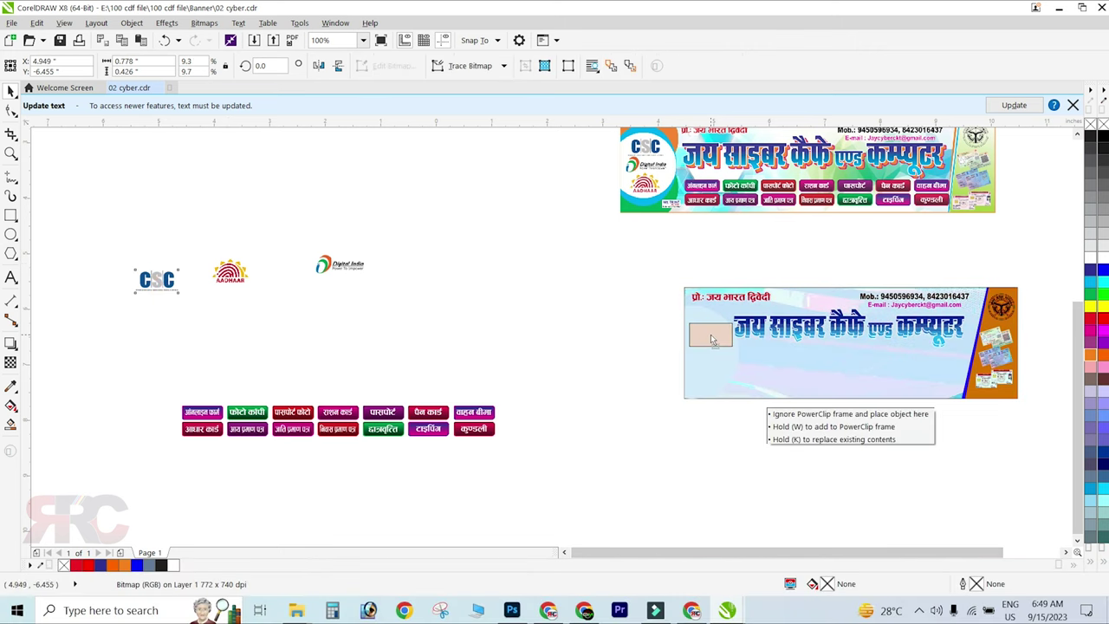
left_click_drag(710, 339, 708, 332)
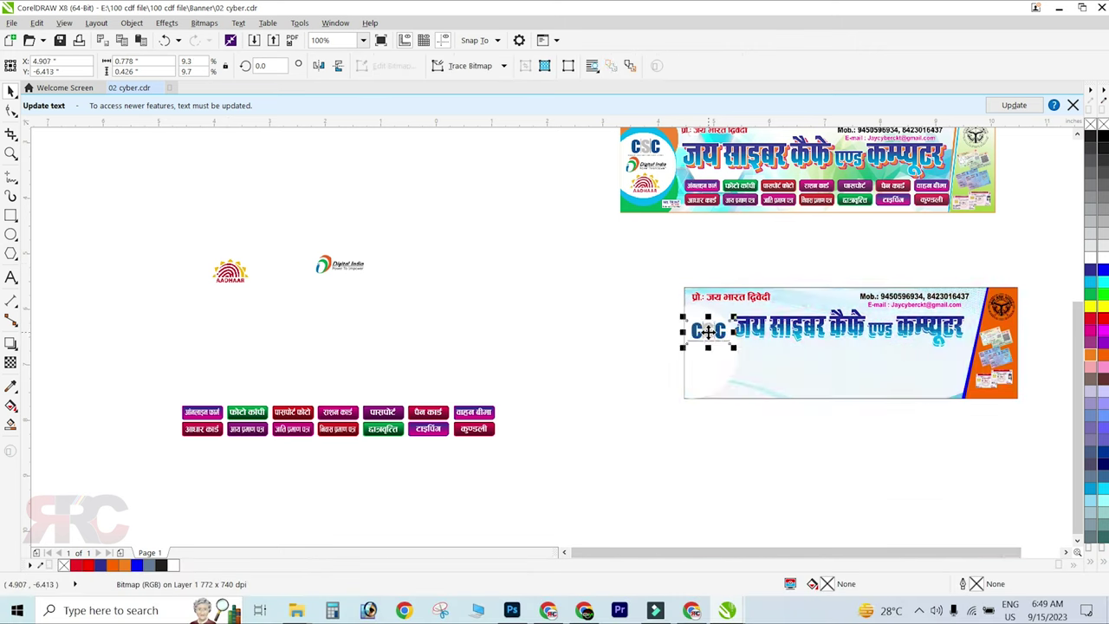
left_click_drag(473, 234, 336, 312)
left_click_drag(351, 265, 730, 364)
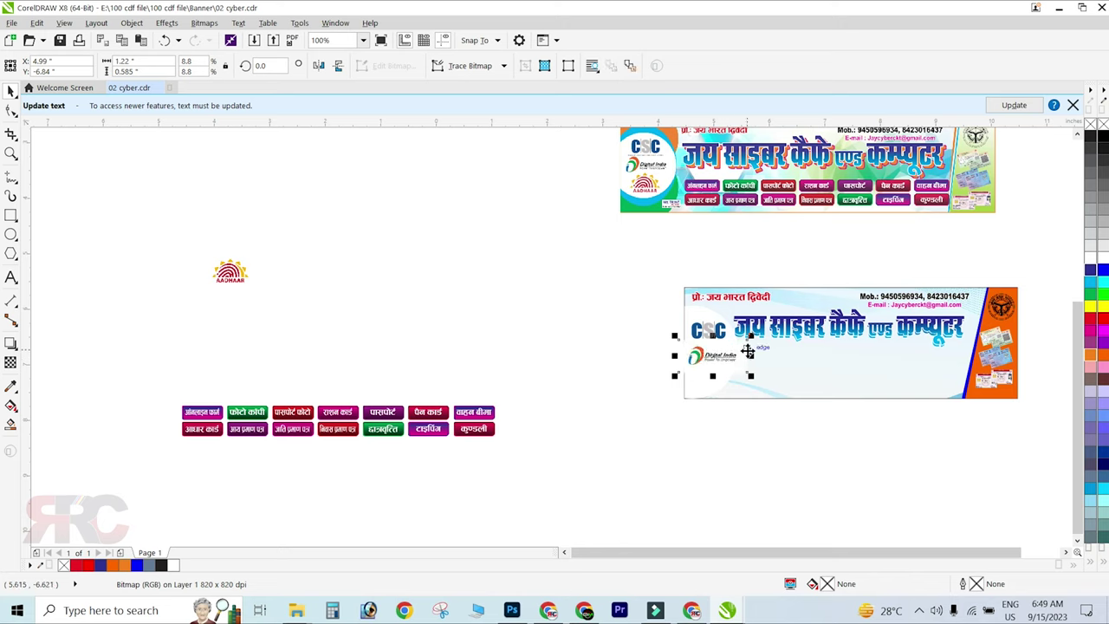
left_click_drag(750, 375, 723, 351)
- Place the Aadhaar logo below Digital India, scaled down slightly
left_click_drag(142, 222, 366, 349)
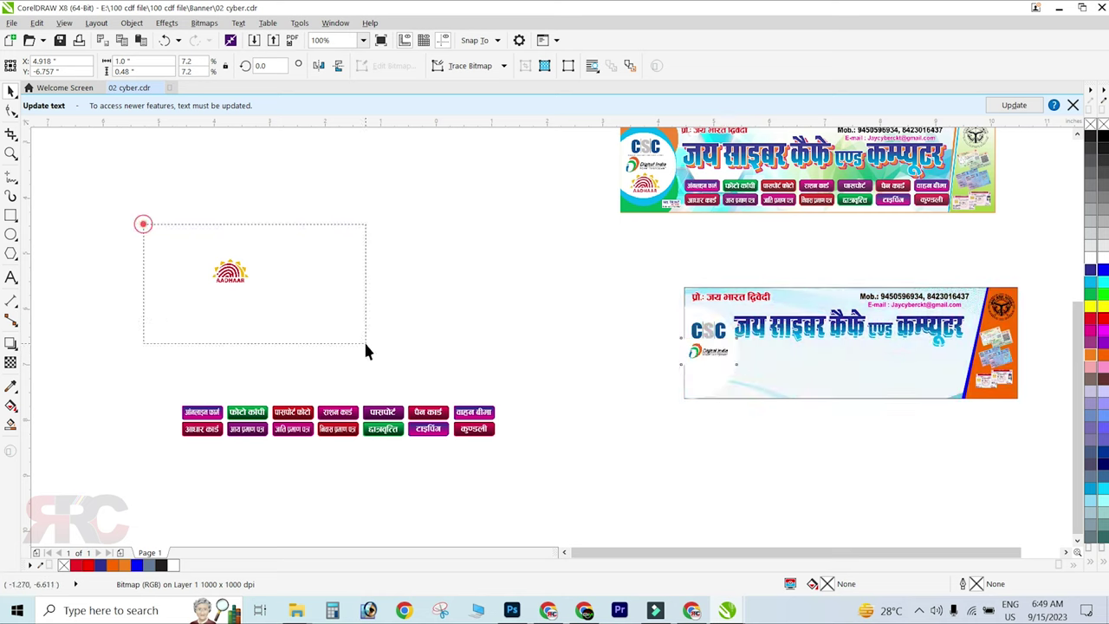
mouse_move(229, 271)
left_mouse_down()
mouse_move(728, 381)
mouse_move(715, 374)
left_mouse_up()
scroll(716, 375, "up", 3)
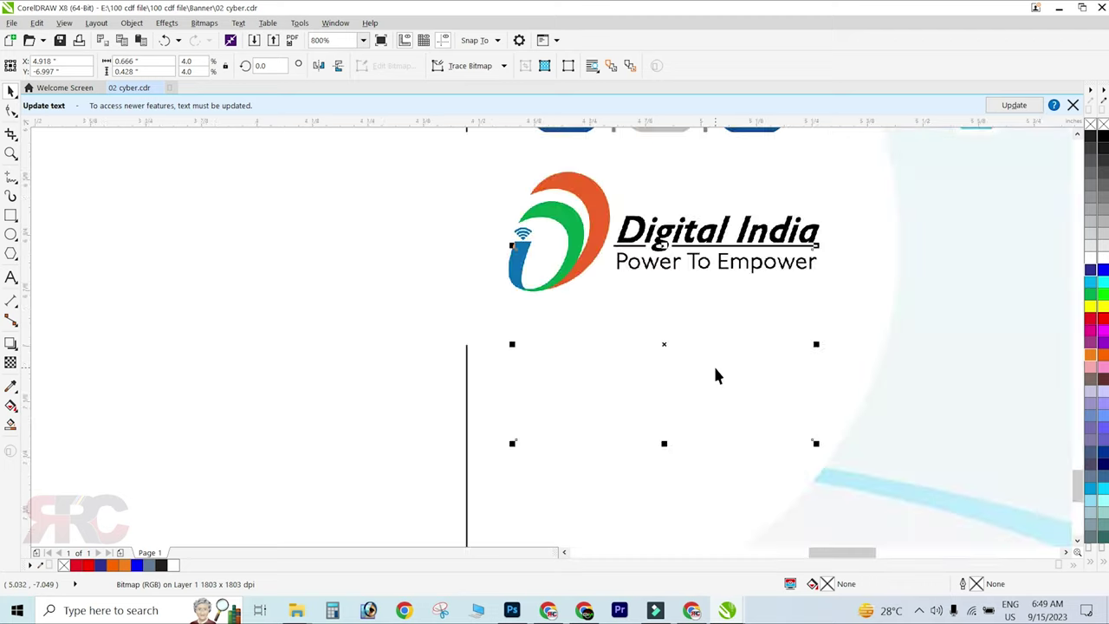
left_click_drag(737, 330, 718, 375)
left_click_drag(798, 288, 673, 353)
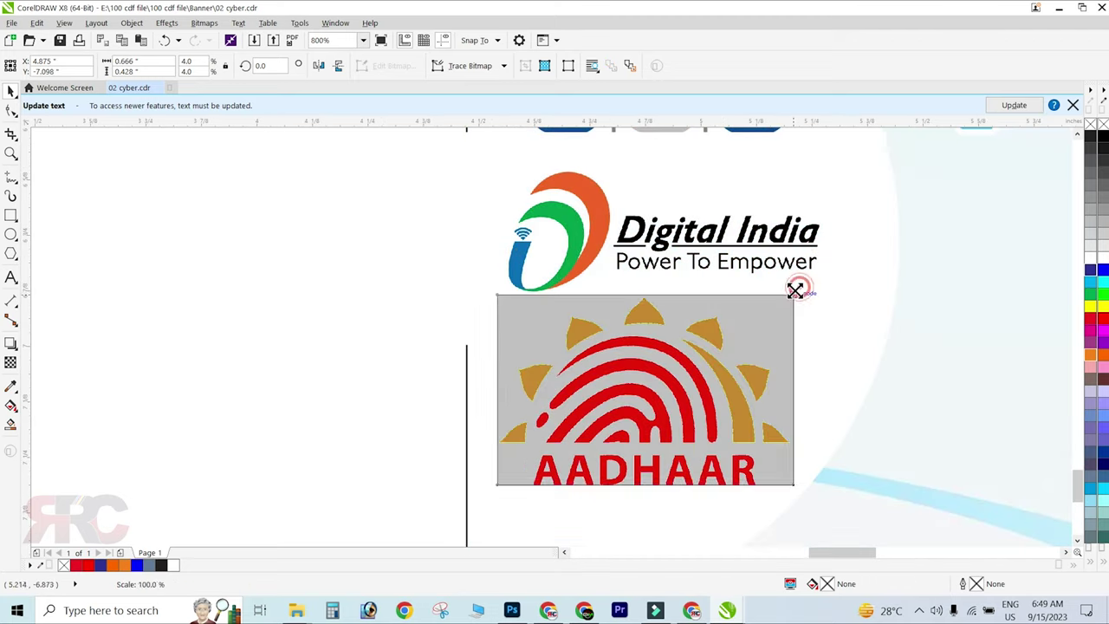
scroll(641, 407, "down", 1)
scroll(641, 407, "down", 1)
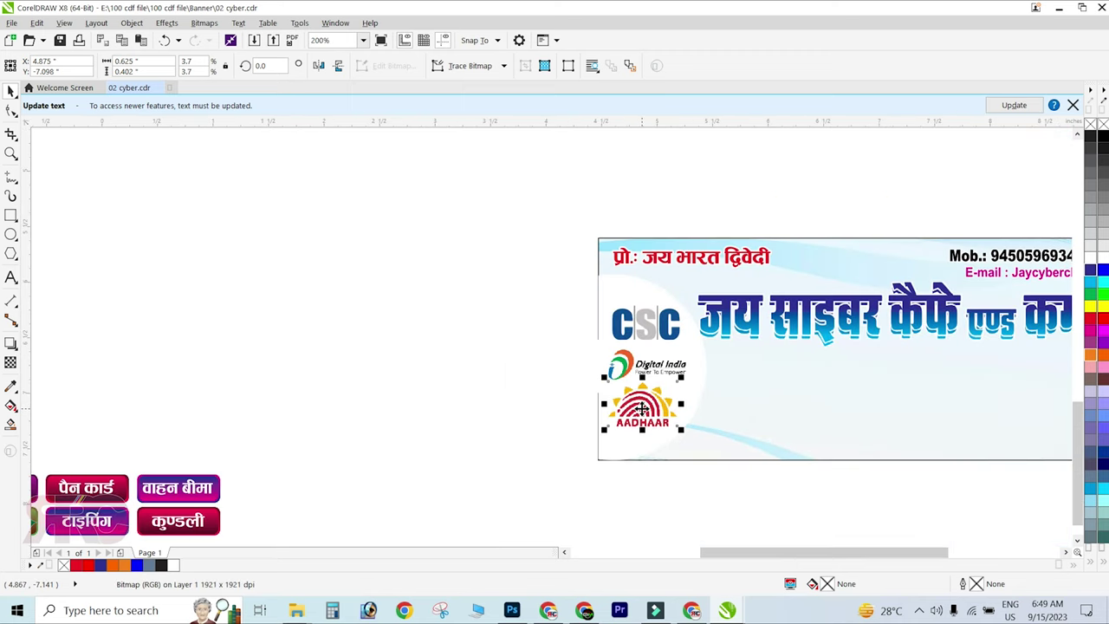
scroll(642, 407, "down", 1)
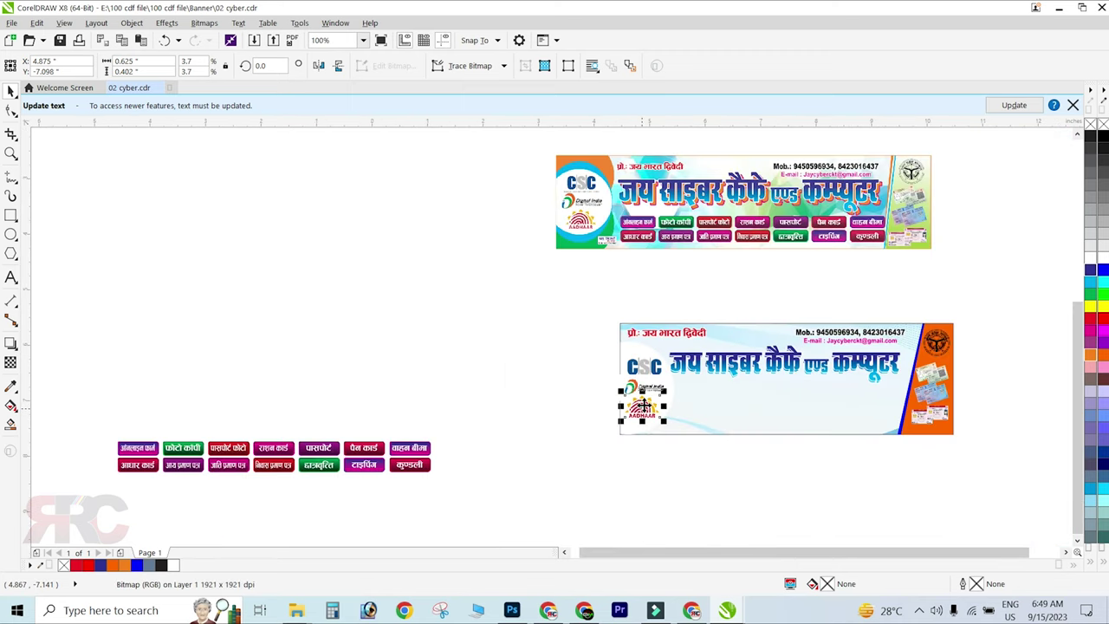
left_click(648, 351)
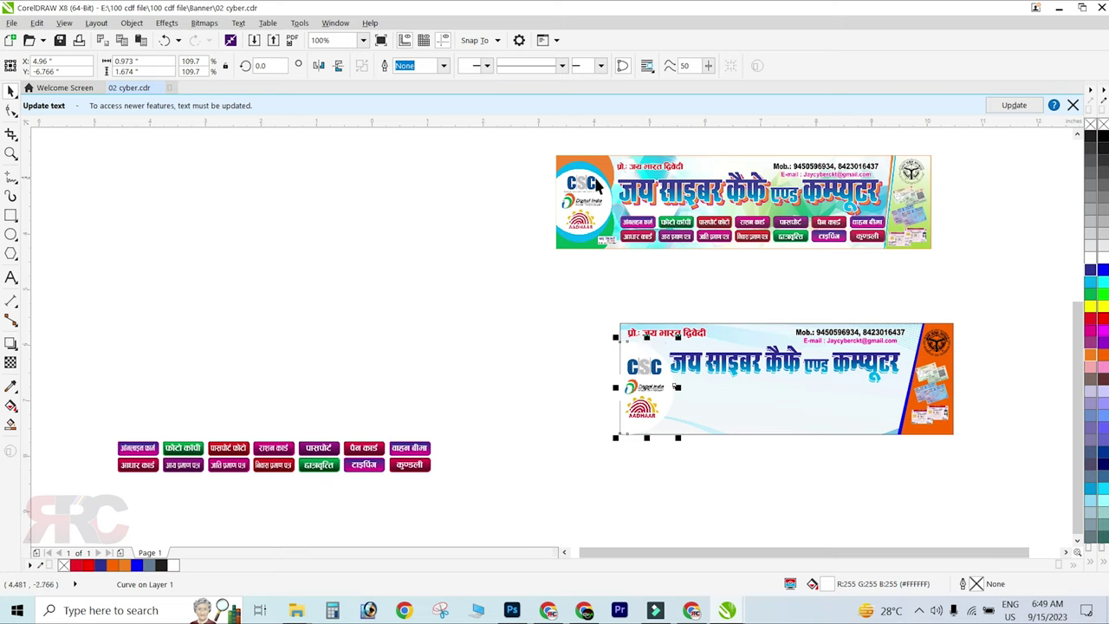
- Make a copy of the white half-circle positioned over the logos
left_click(560, 302)
left_click(633, 347)
scroll(638, 345, "up", 1)
left_click_drag(638, 341, 639, 313)
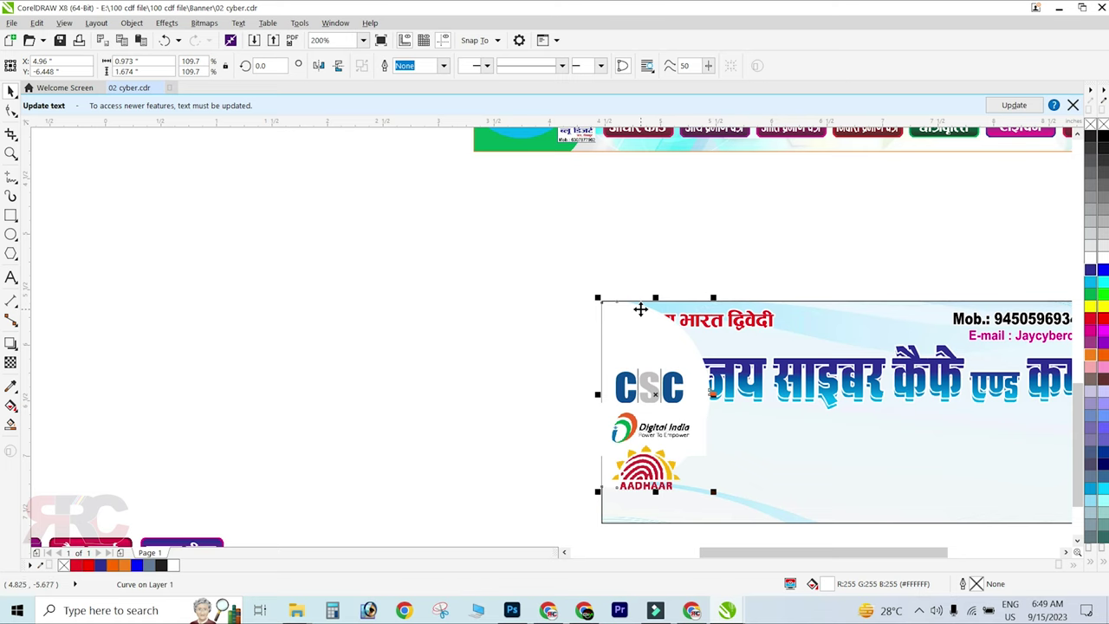
key("ctrl+z")
left_click_drag(640, 310, 625, 310)
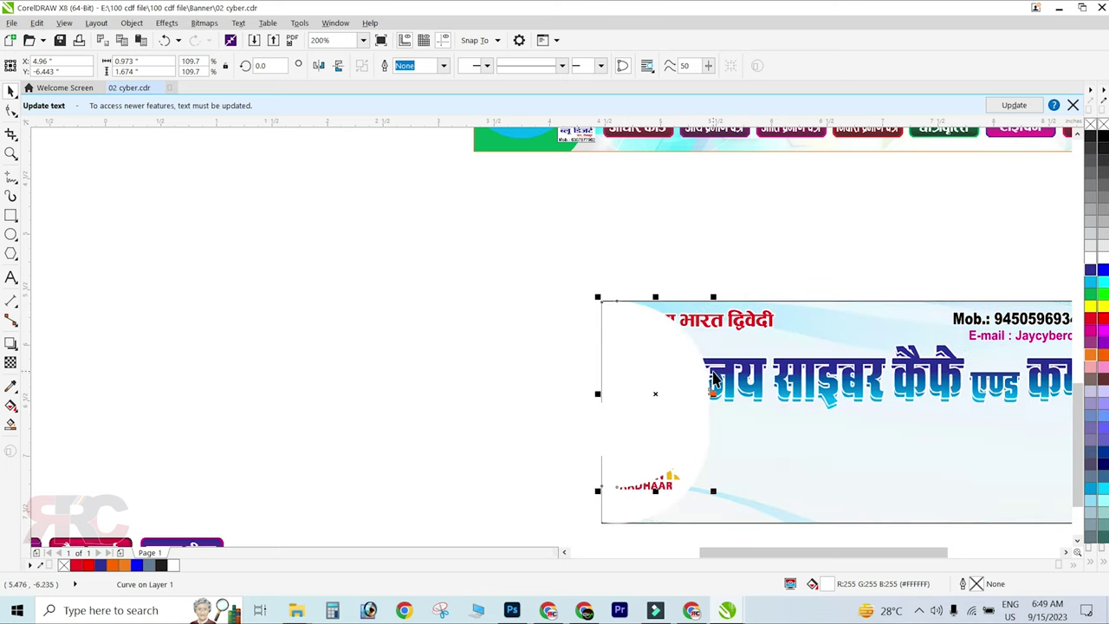
- Fill the copy orange, offset it, and send it behind the white half-circle
left_click(1101, 355)
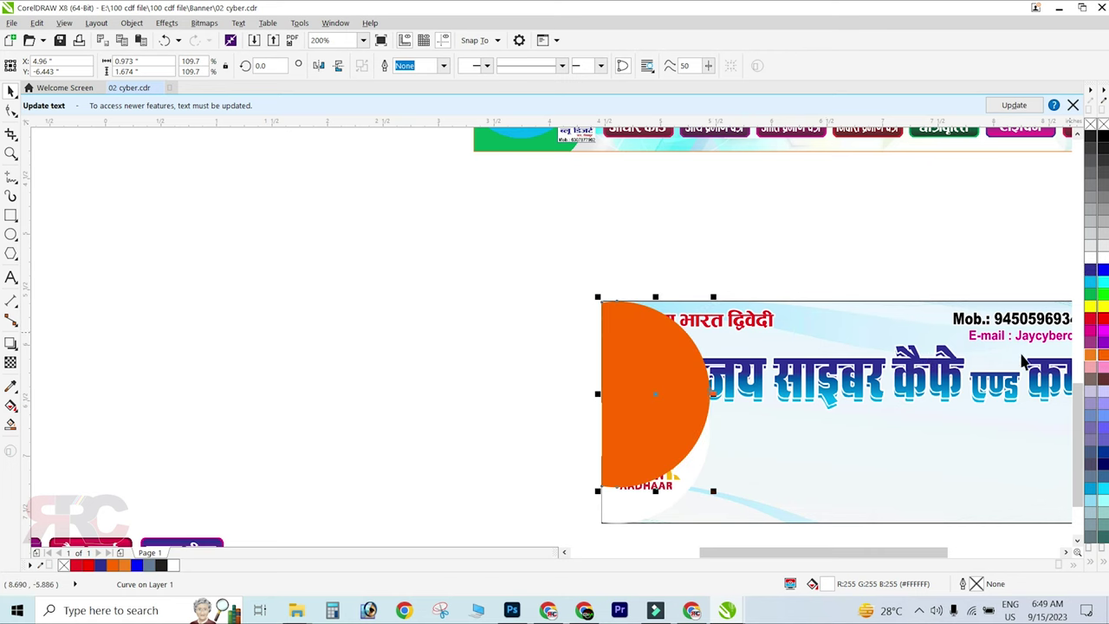
left_click(505, 327)
mouse_move(467, 321)
left_mouse_down()
mouse_move(762, 550)
mouse_move(760, 504)
left_mouse_up()
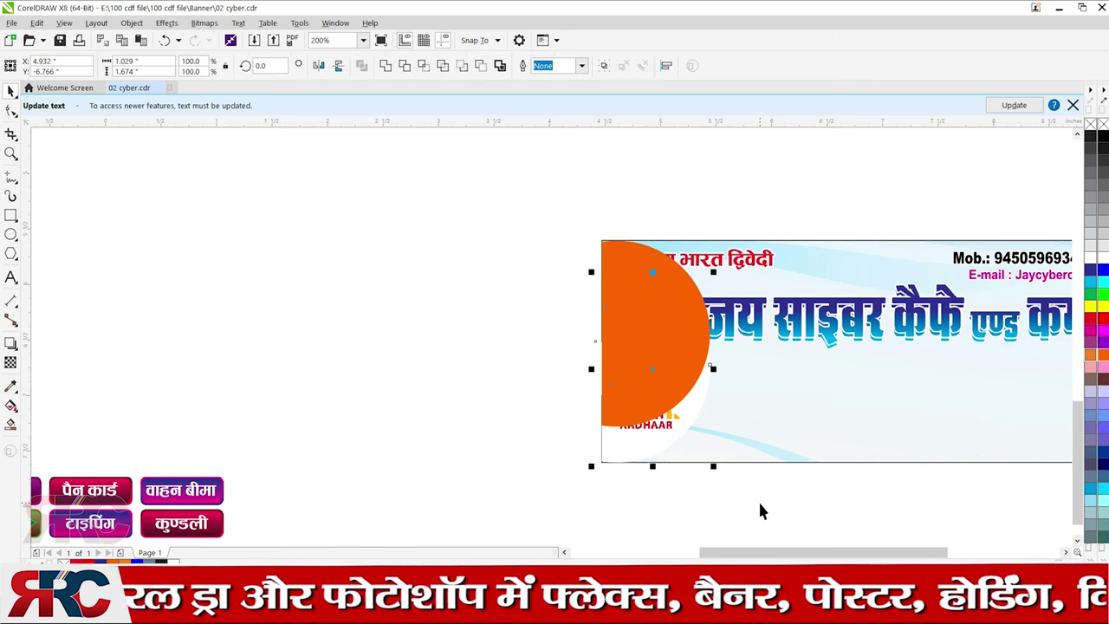
key("shift+Page_Down")
left_click(505, 280)
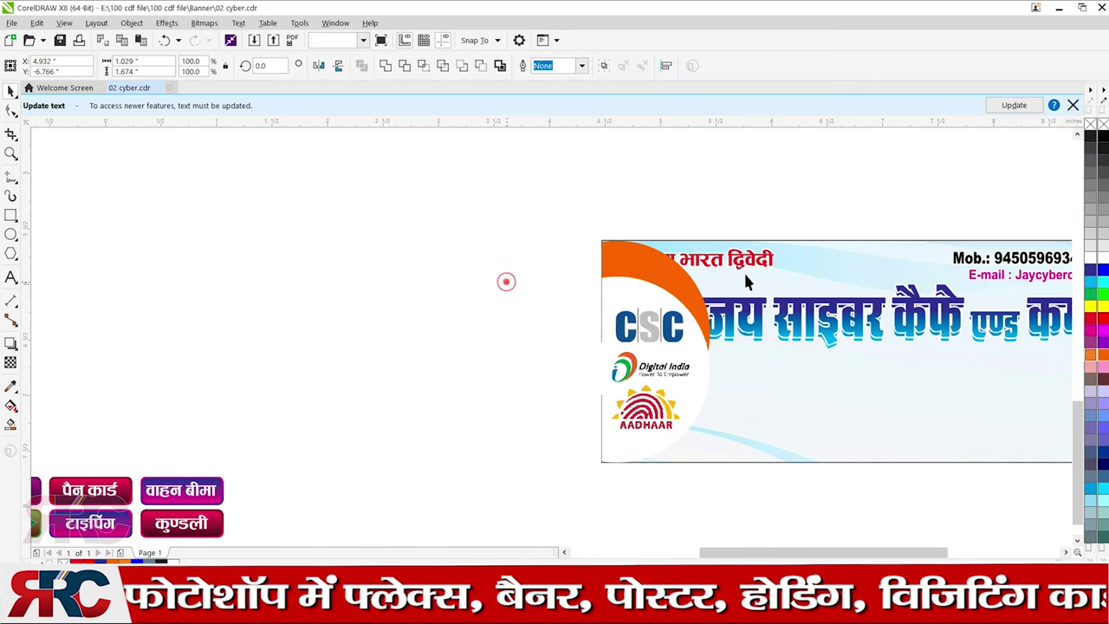
left_click(741, 264)
- Bring the proprietor's name in front of the orange arc, then shrink the headline and shift it right
key("shift+Page_Up")
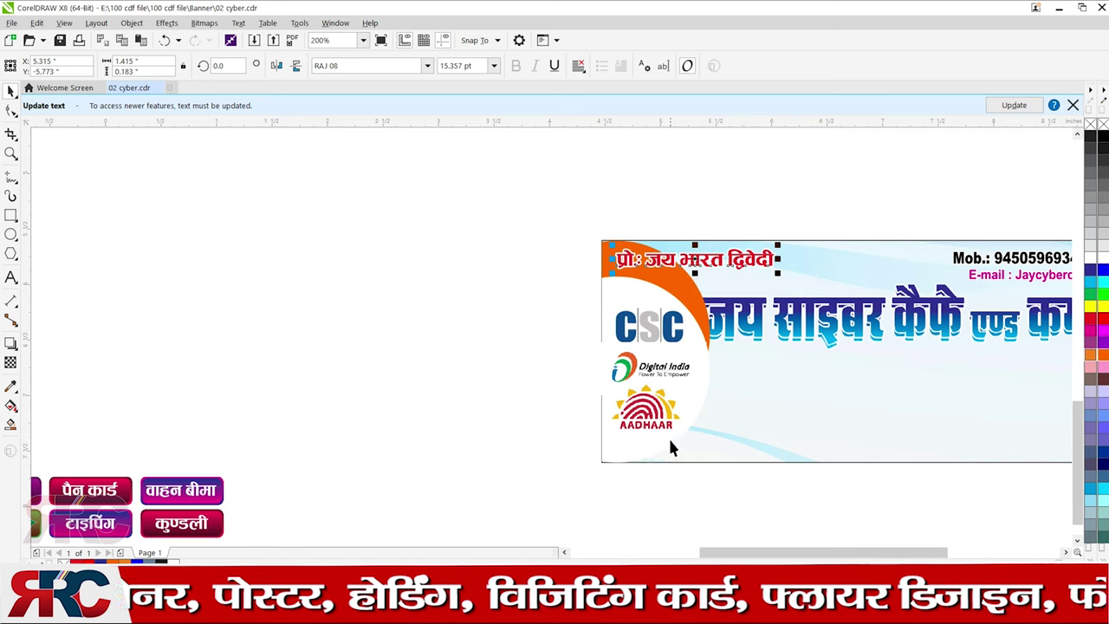
scroll(604, 409, "down", 1)
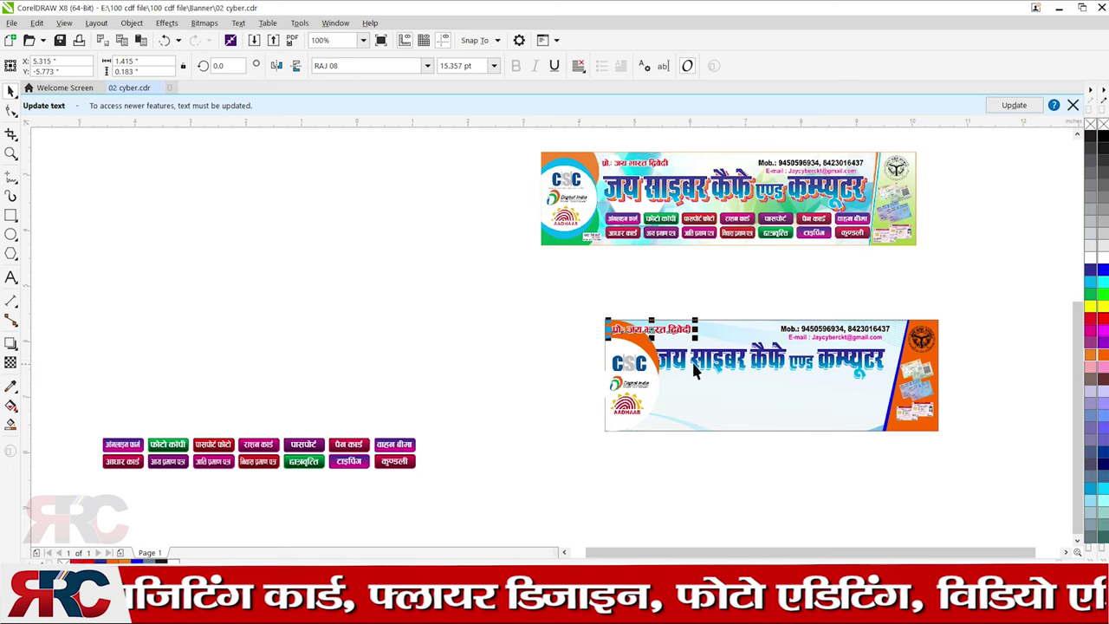
scroll(782, 351, "up", 1)
left_click_drag(408, 332, 1005, 428)
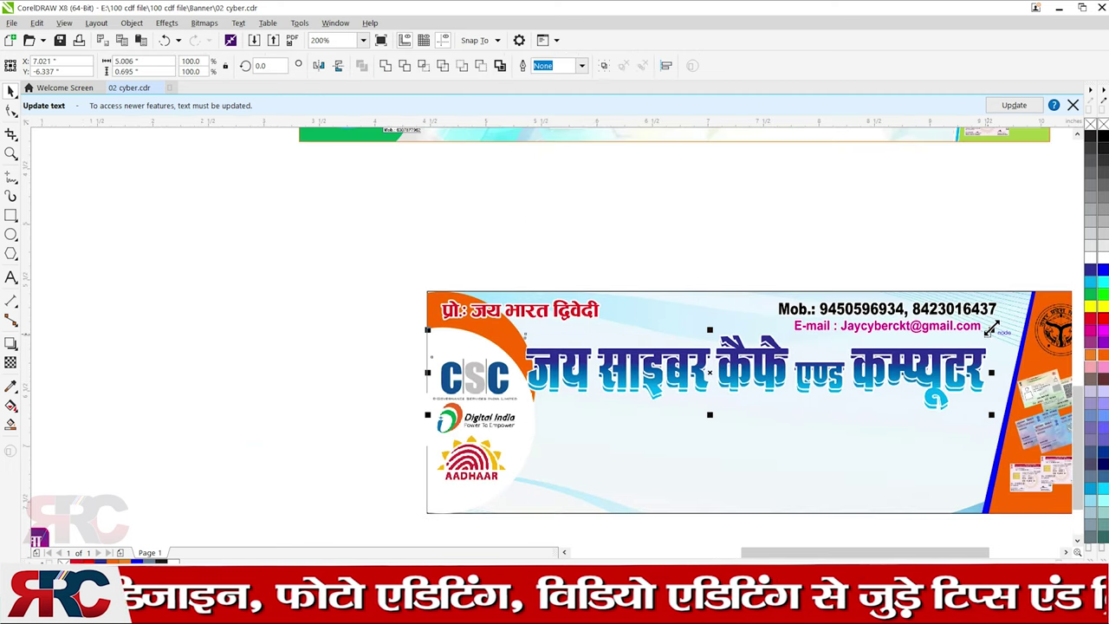
left_click_drag(979, 327, 968, 330)
left_click_drag(889, 376, 916, 372)
left_click(358, 345)
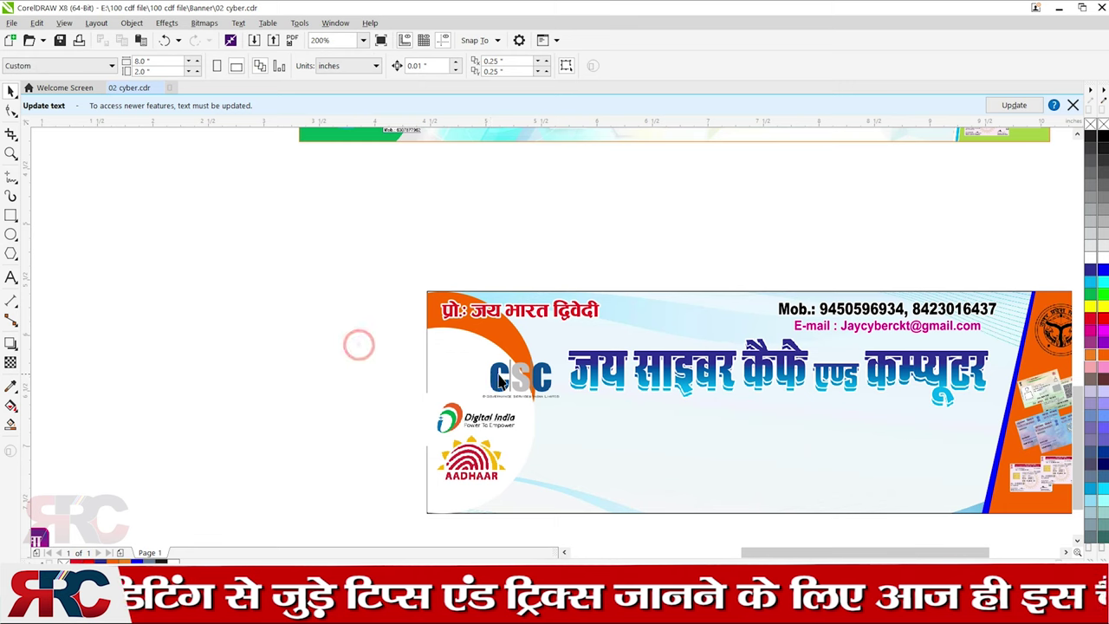
- Move the CSC logo left into the white area and shrink it slightly
left_click(503, 379)
scroll(520, 374, "up", 1)
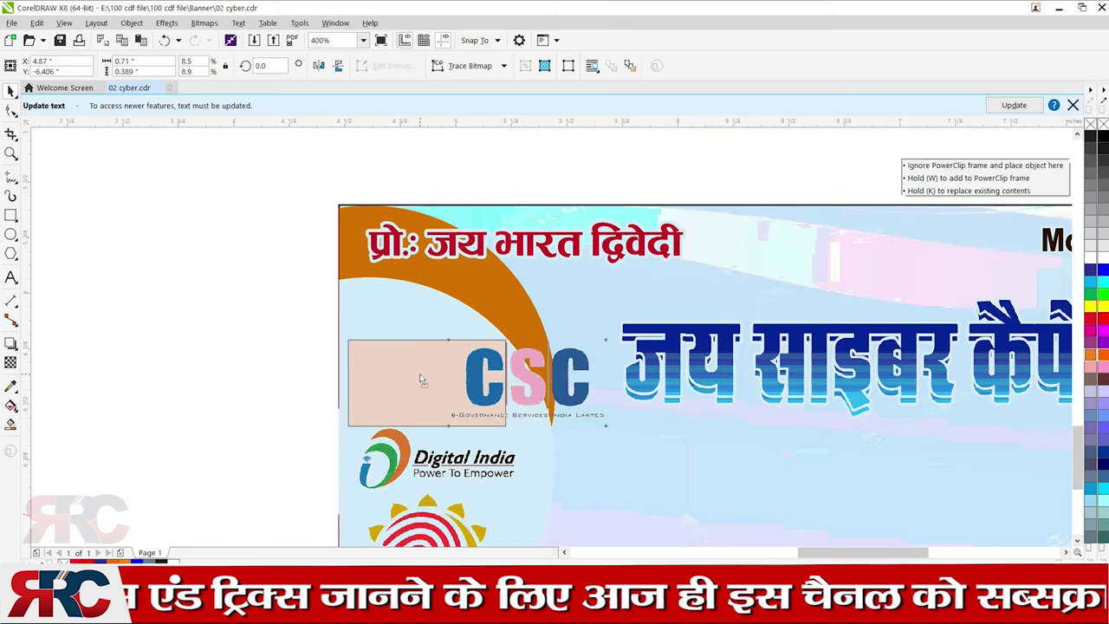
mouse_move(520, 375)
left_mouse_down()
mouse_move(433, 372)
mouse_move(458, 370)
left_mouse_up()
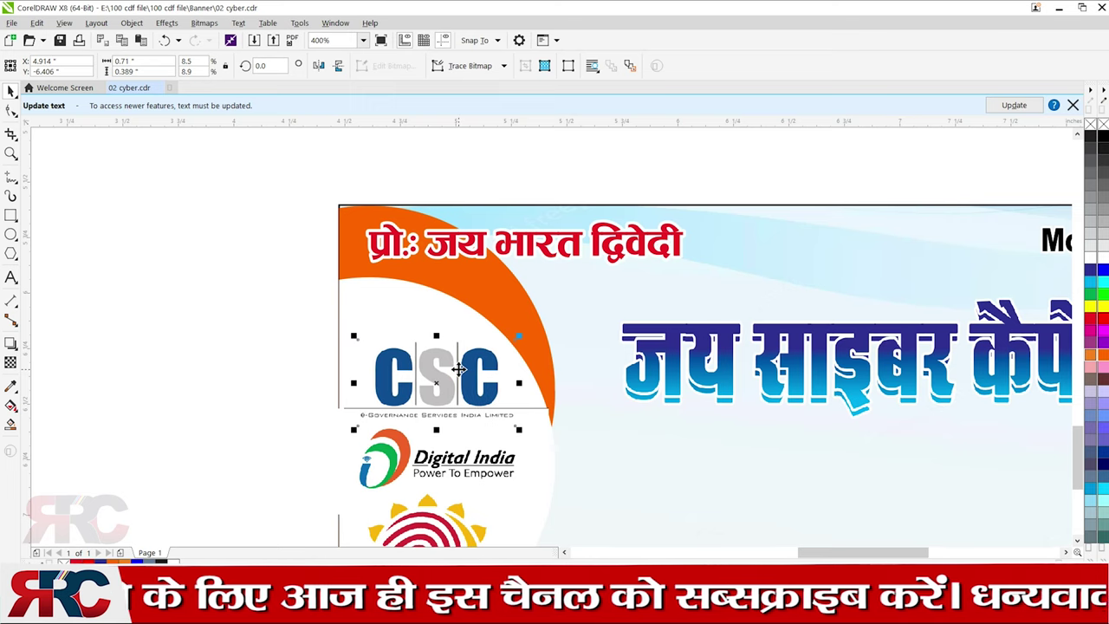
scroll(540, 408, "up", 2)
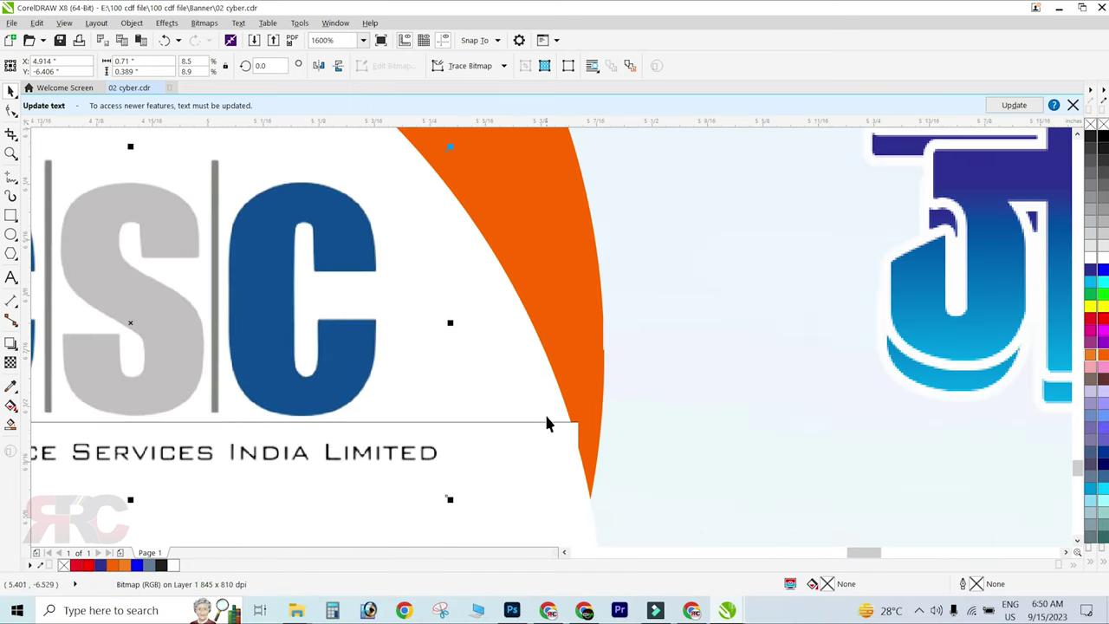
scroll(546, 422, "down", 4)
scroll(527, 433, "up", 2)
left_click_drag(638, 341, 608, 346)
- Narrow the half-circles and the Digital India logo slightly from the left
scroll(572, 347, "down", 2)
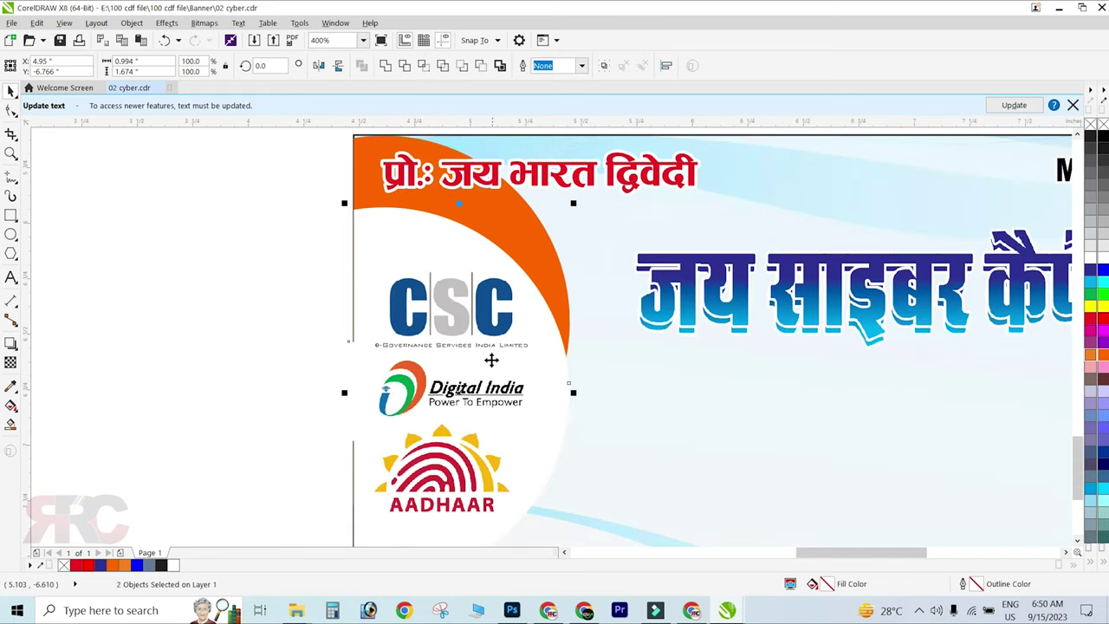
left_click_drag(344, 392, 356, 391)
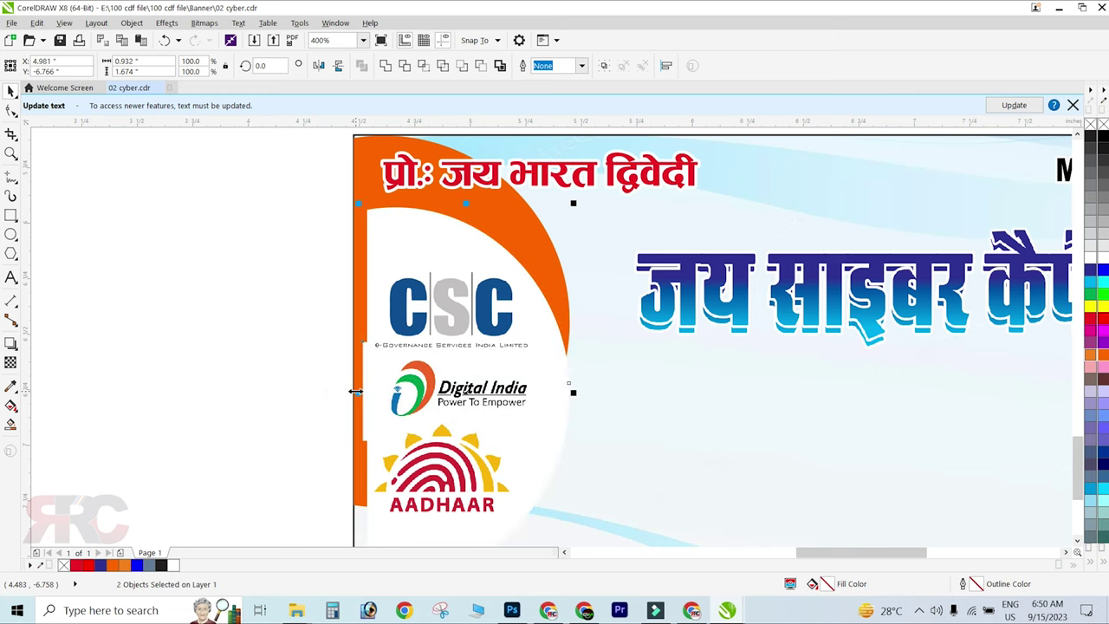
left_click(243, 341)
left_click(365, 374)
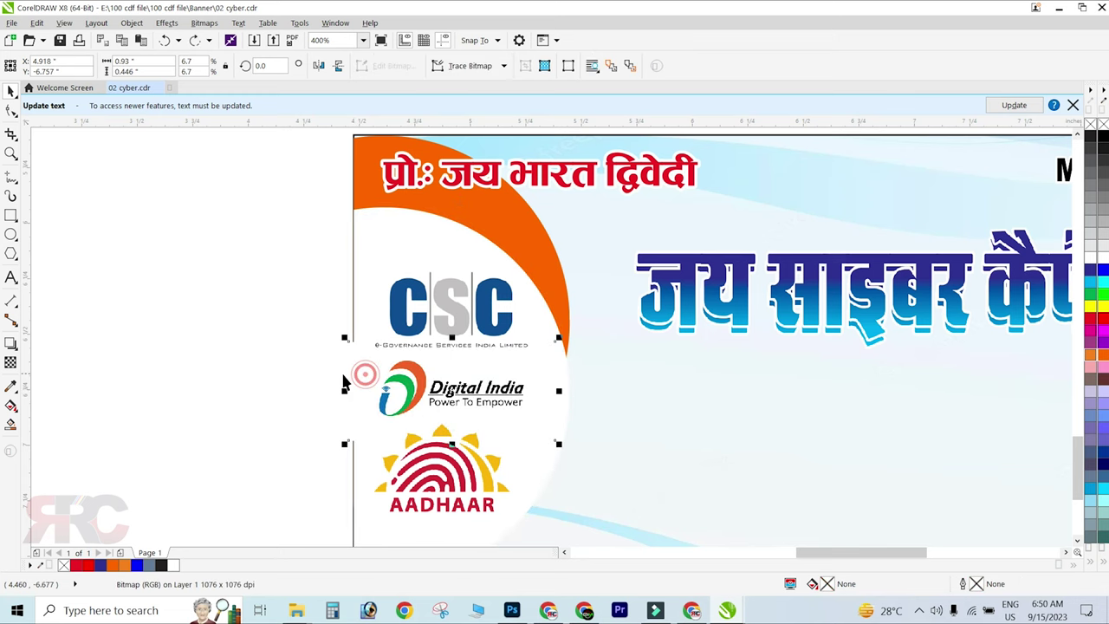
left_click_drag(345, 391, 354, 390)
scroll(357, 386, "down", 1)
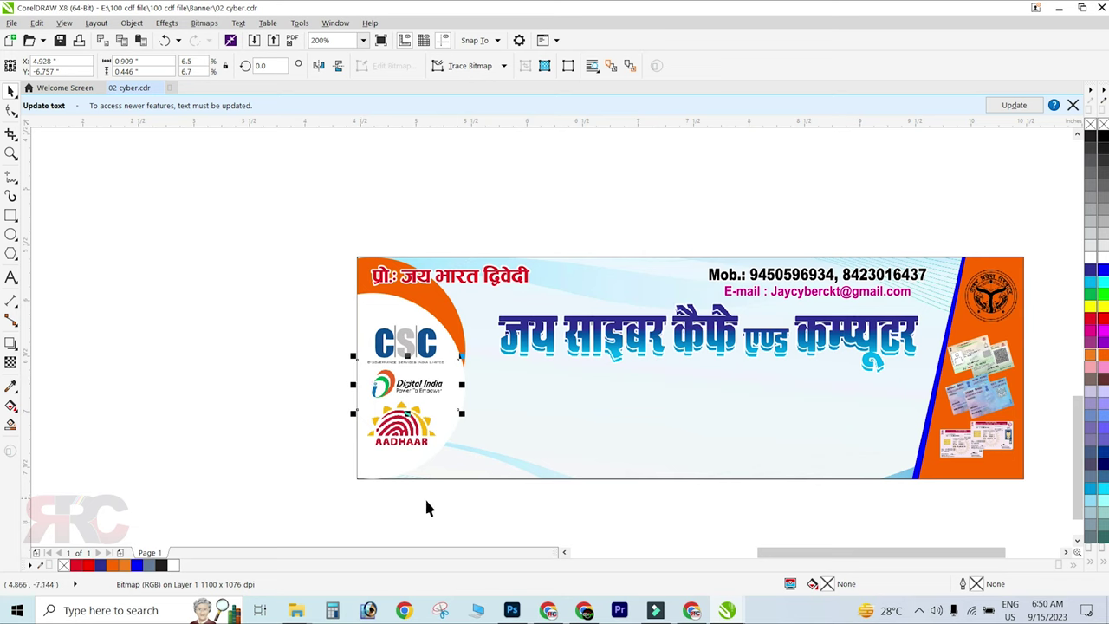
- Copy the white curve, send it behind the white panel, and colour it cyan
left_click(393, 459)
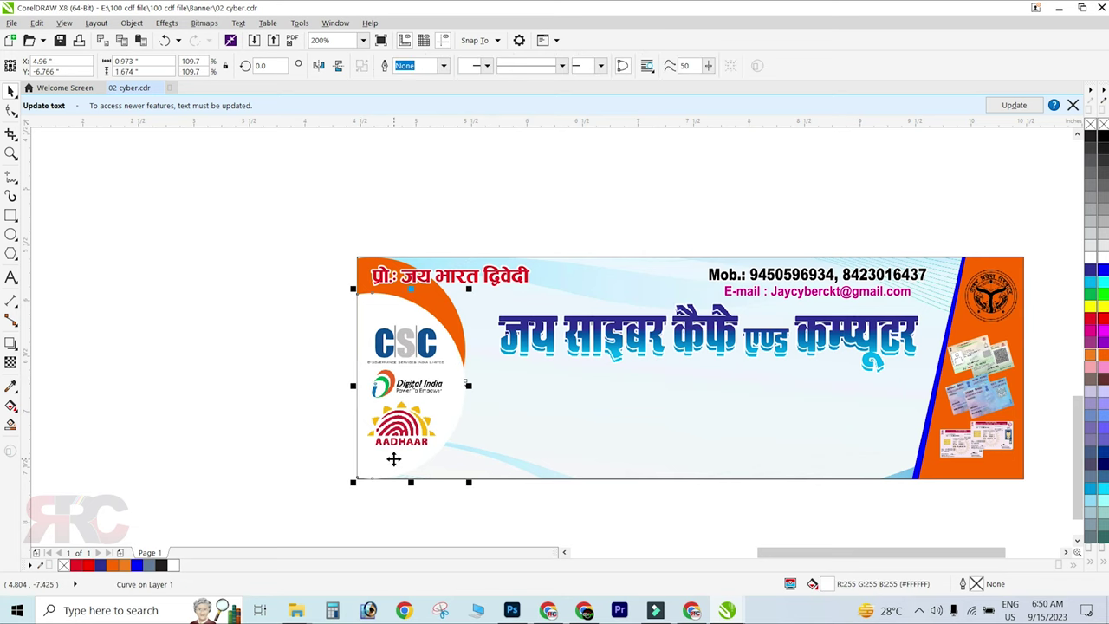
mouse_move(451, 308)
left_mouse_down()
mouse_move(443, 298)
mouse_move(464, 371)
mouse_move(460, 341)
mouse_move(476, 336)
left_mouse_up()
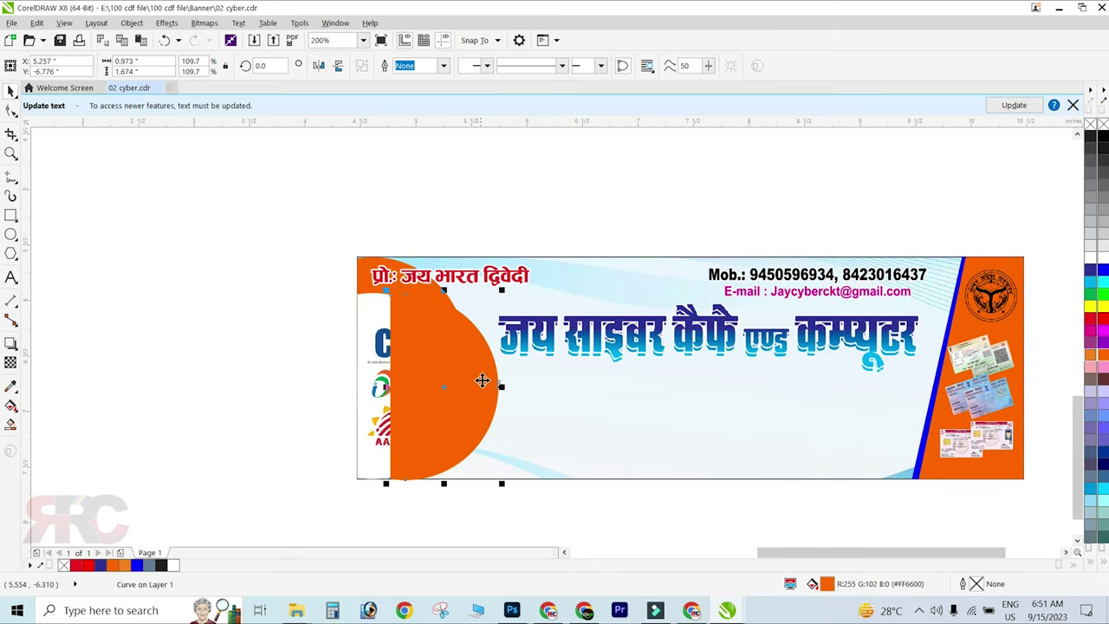
key("ctrl+Page_Down")
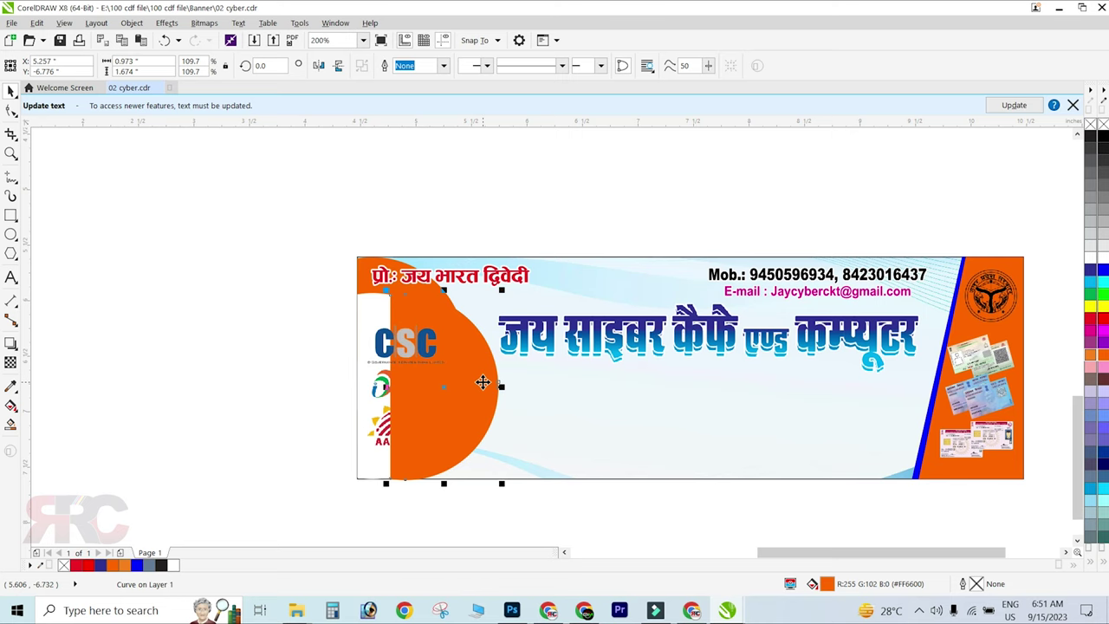
key("ctrl+Page_Down")
key("ctrl+Page_Down")
key("ctrl+Page_Down")
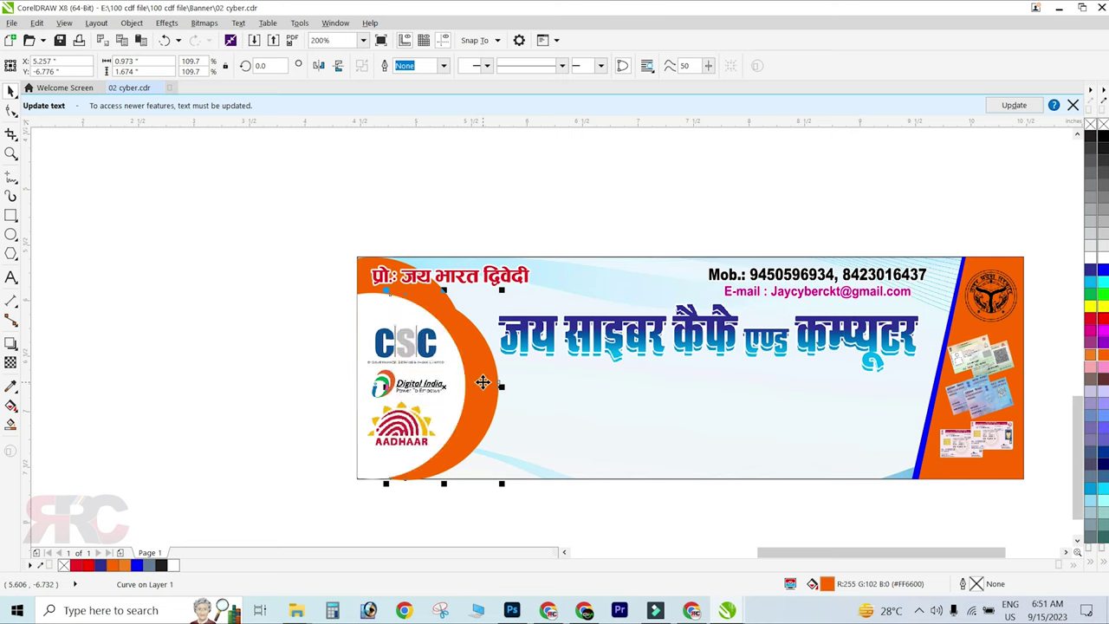
left_click(482, 357)
left_click(1102, 271)
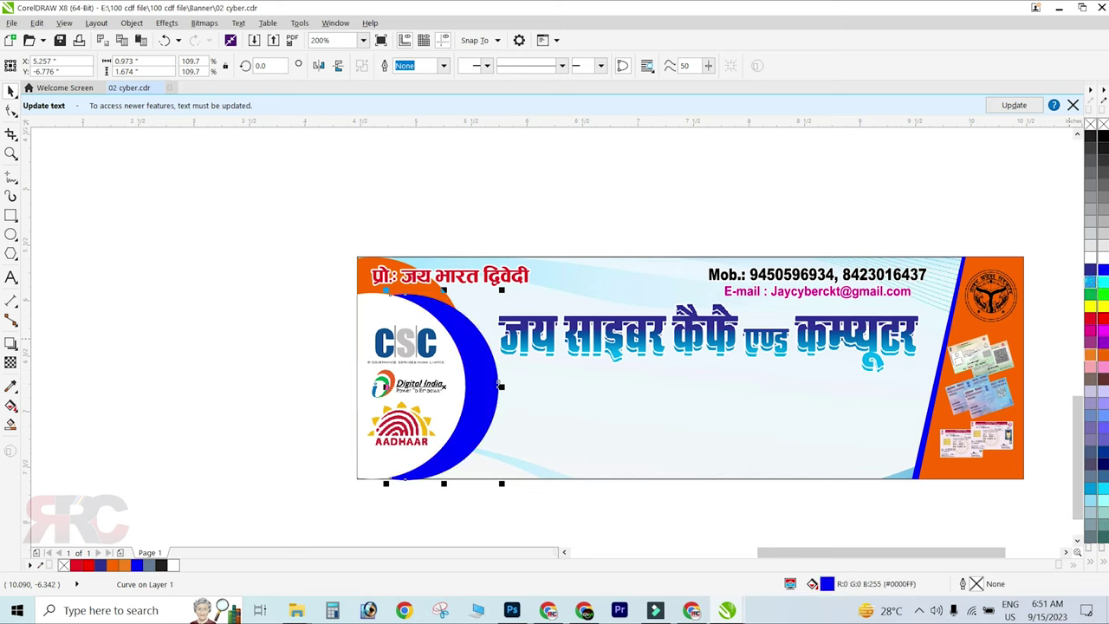
left_click(1091, 282)
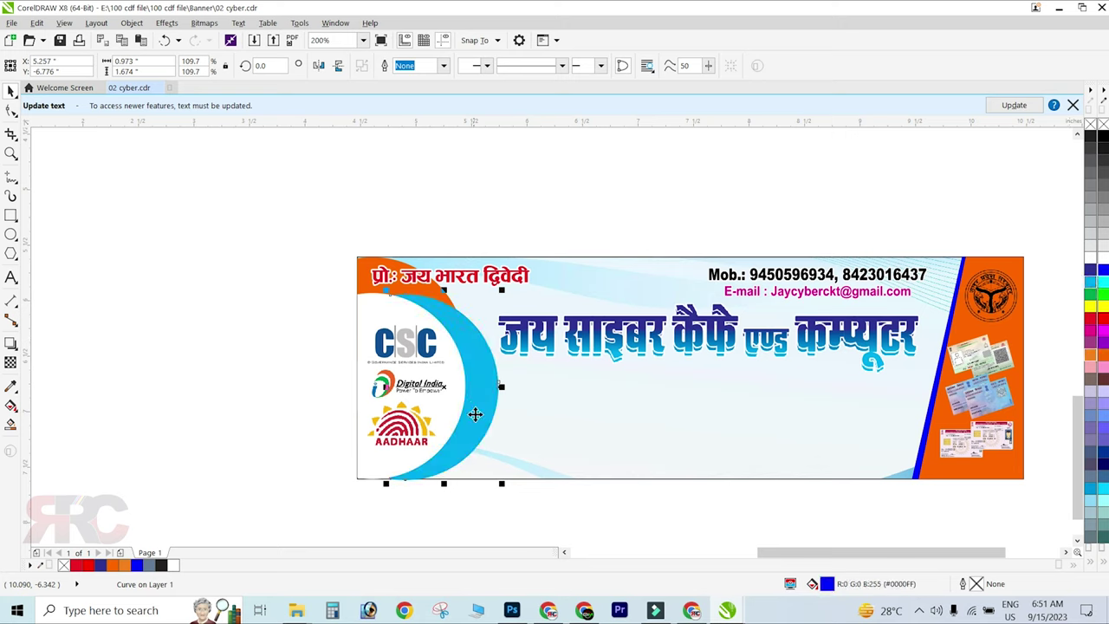
left_click(470, 358)
- Move the cyan crescent down and shorten it so its bottom meets the banner edge
mouse_move(476, 365)
left_mouse_down()
mouse_move(458, 369)
mouse_move(457, 398)
left_mouse_up()
left_click_drag(422, 511, 422, 482)
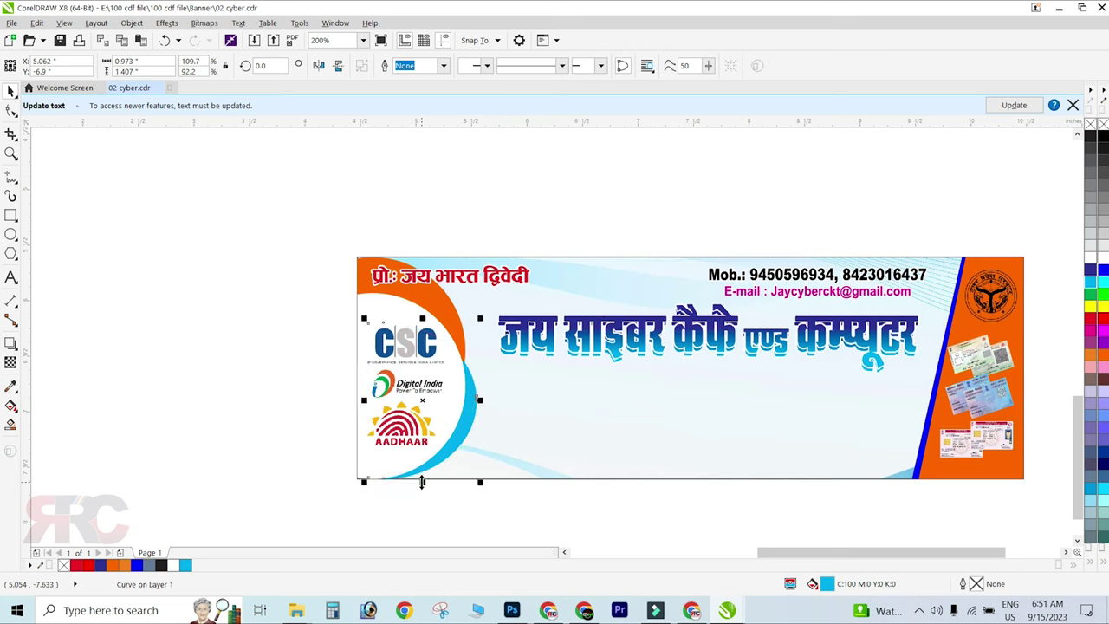
left_click_drag(460, 443, 467, 471)
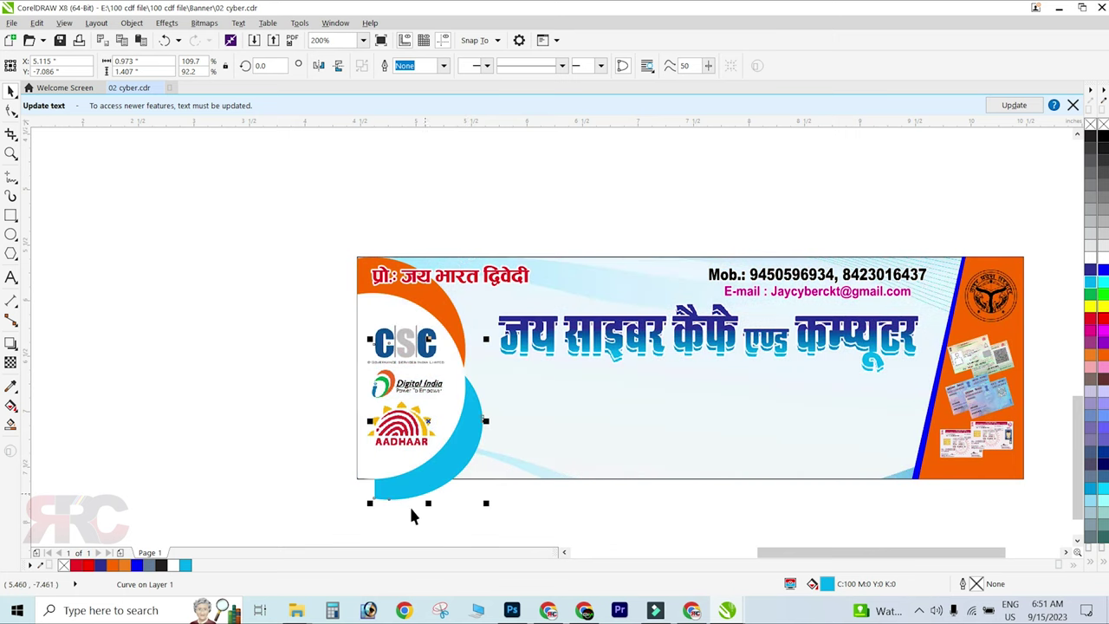
mouse_move(428, 502)
left_mouse_down()
mouse_move(413, 485)
mouse_move(457, 476)
left_mouse_up()
scroll(423, 494, "up", 1)
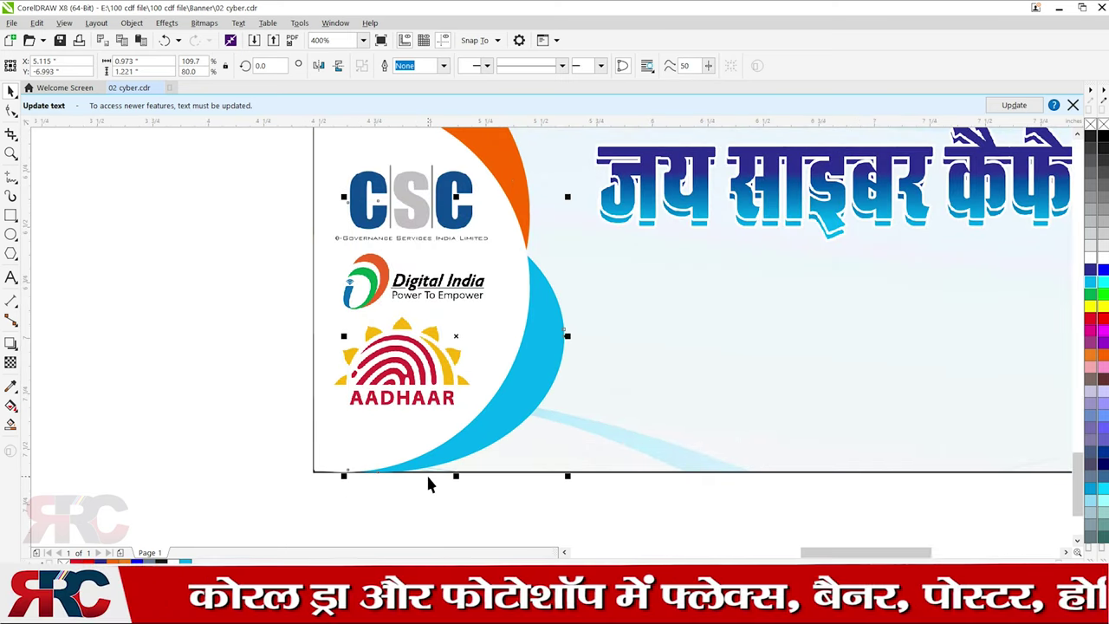
scroll(426, 472, "down", 2)
left_click(418, 486)
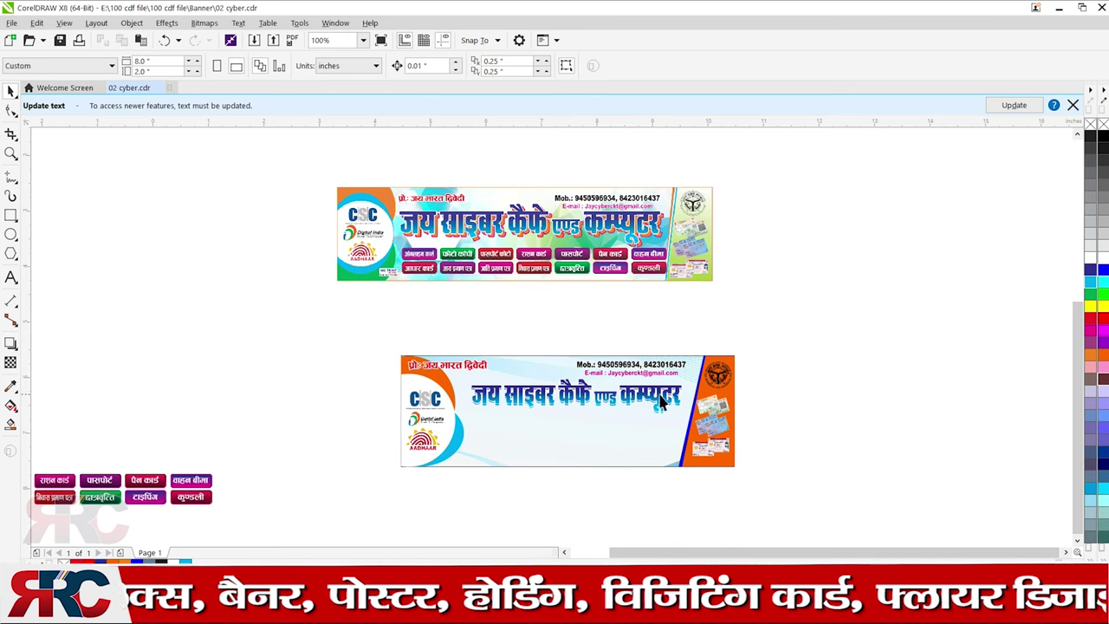
mouse_move(701, 553)
left_mouse_down()
mouse_move(671, 553)
mouse_move(690, 552)
left_mouse_up()
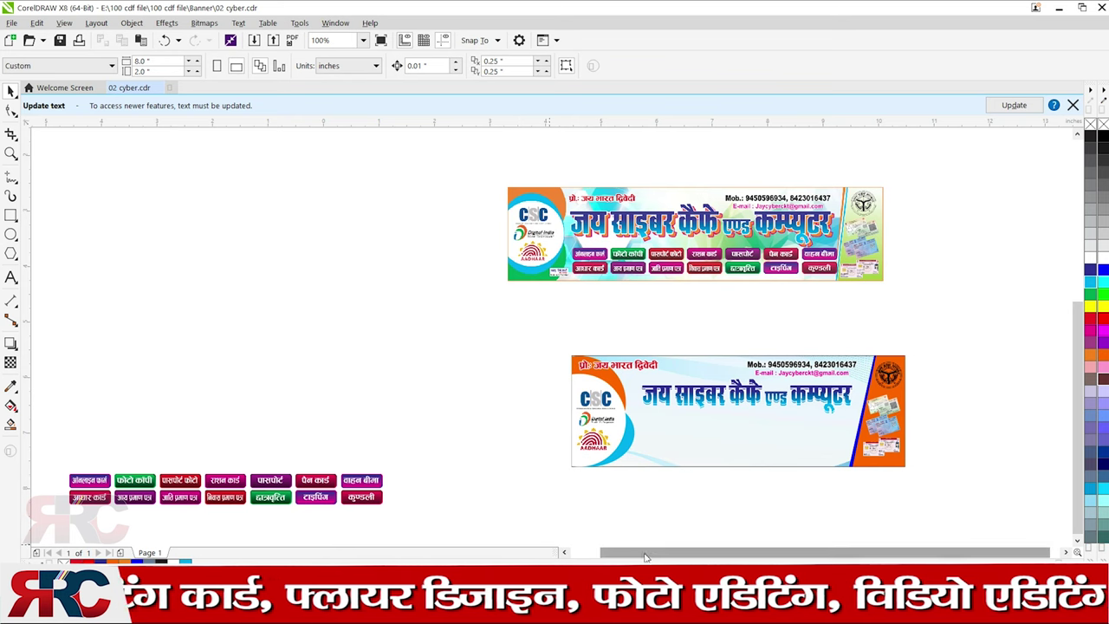
left_click_drag(652, 553, 622, 556)
scroll(476, 350, "down", 2)
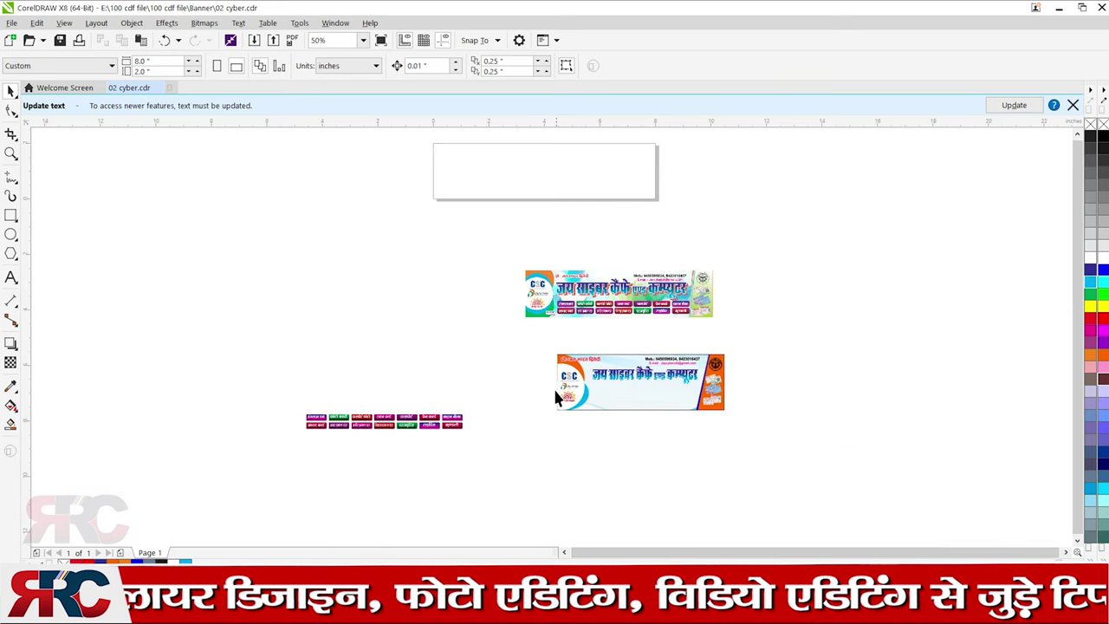
- Move both rows of service buttons onto the banner and shrink them beneath the title
left_click_drag(265, 379, 524, 473)
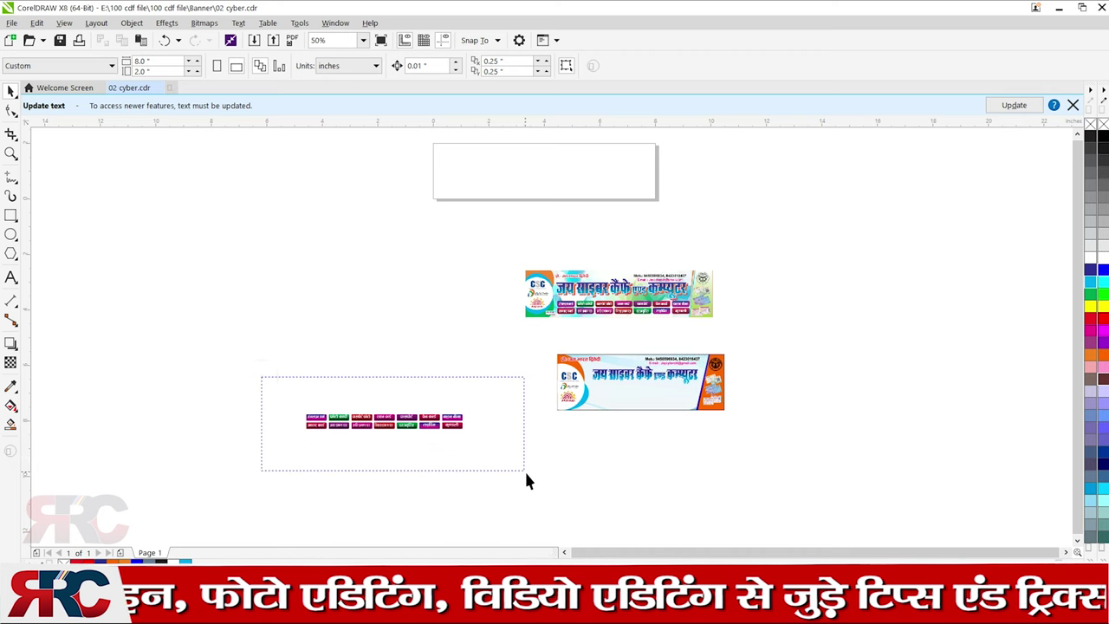
scroll(457, 428, "up", 2)
mouse_move(457, 428)
left_mouse_down()
mouse_move(849, 457)
mouse_move(841, 450)
left_mouse_up()
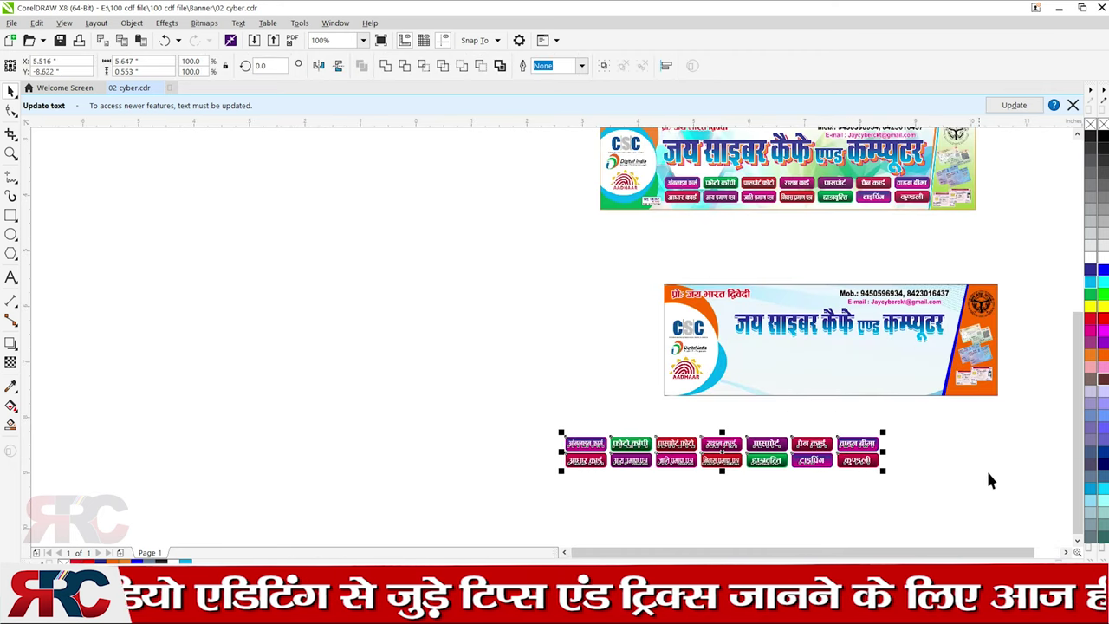
scroll(992, 475, "up", 2)
left_click_drag(740, 422, 838, 252)
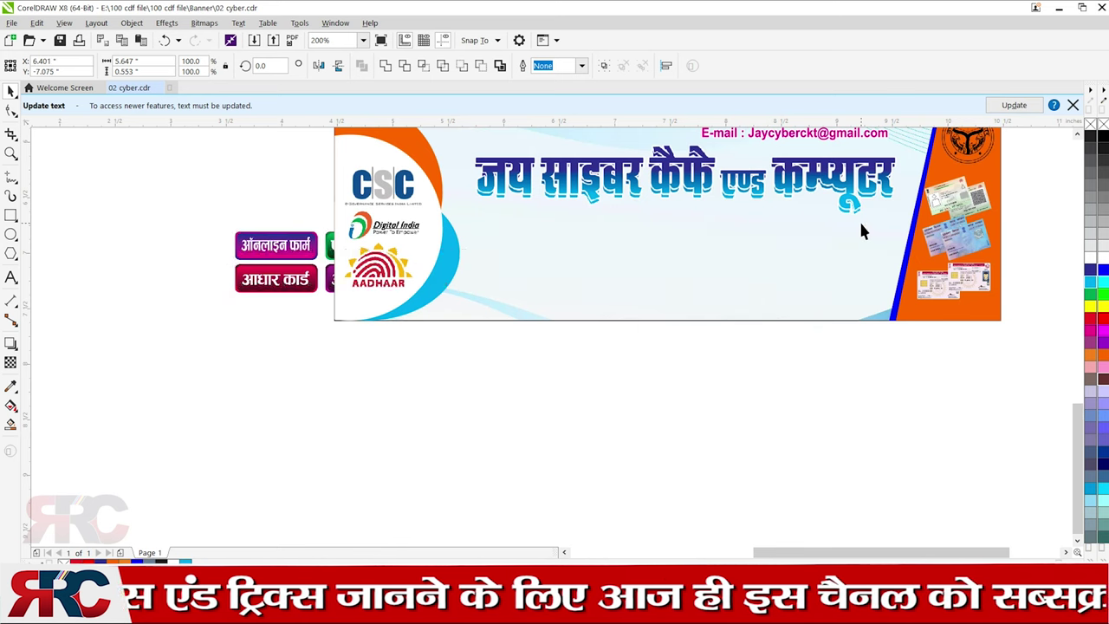
key("shift+Page_Up")
mouse_move(865, 228)
left_mouse_down()
mouse_move(767, 227)
mouse_move(763, 240)
left_mouse_up()
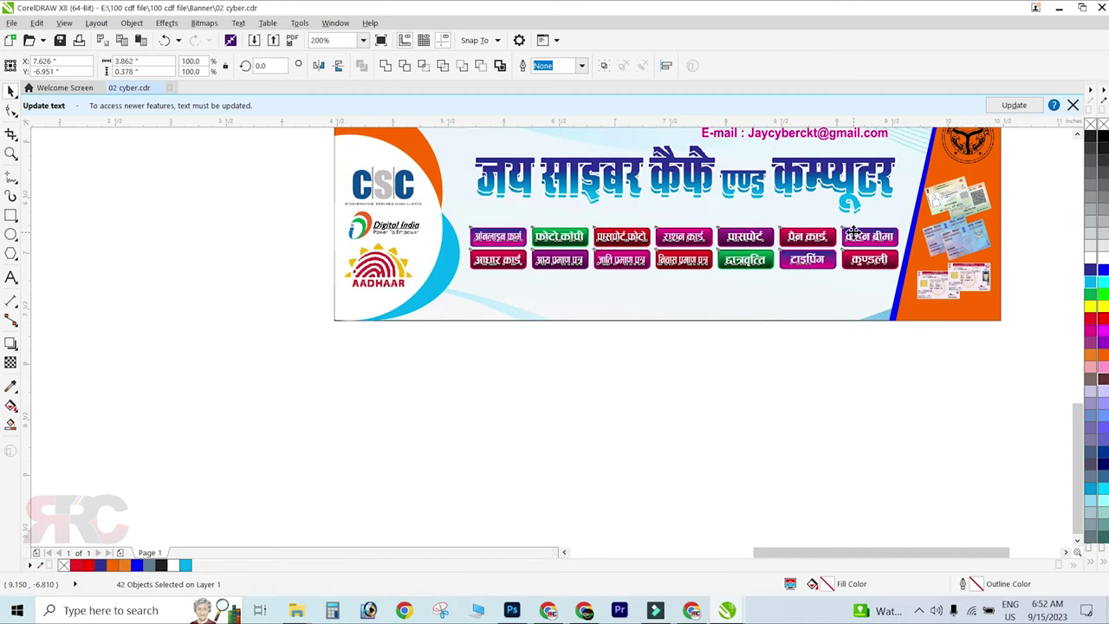
left_click_drag(852, 231, 848, 223)
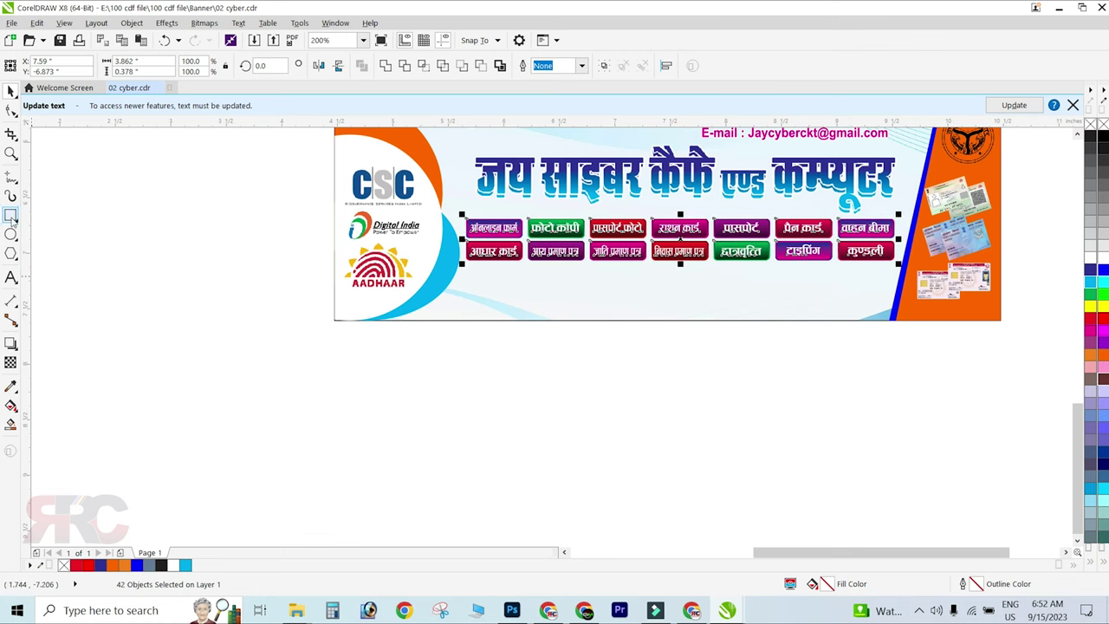
- Draw a thin 4.996 × 0.204 inch rectangle along the banner's bottom edge
left_click_drag(443, 297, 885, 319)
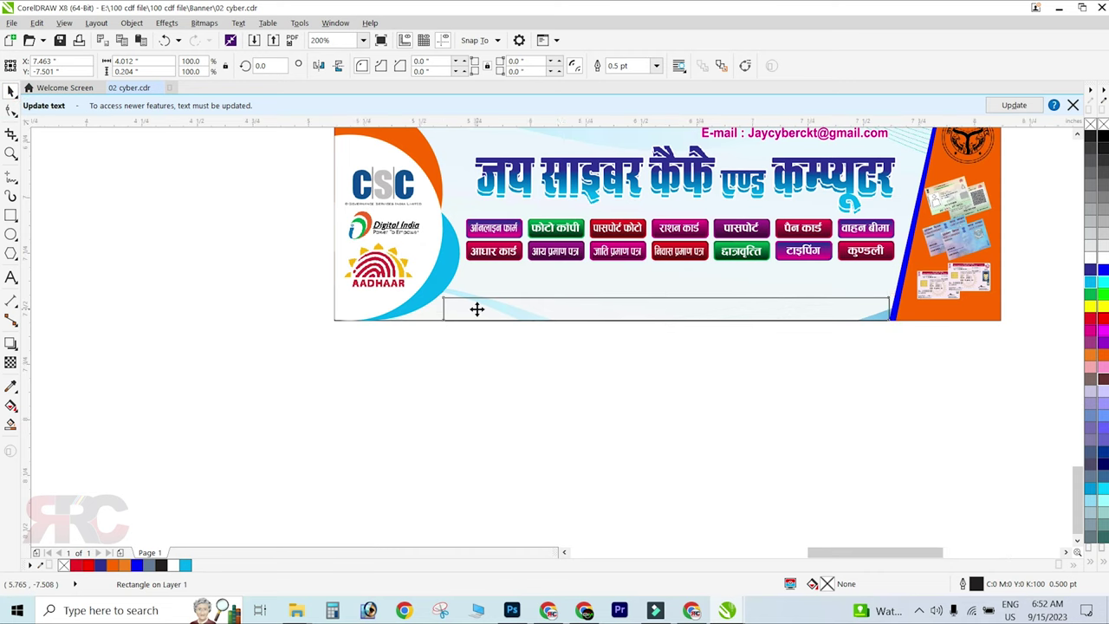
scroll(478, 306, "up", 1)
left_click_drag(407, 308, 186, 305)
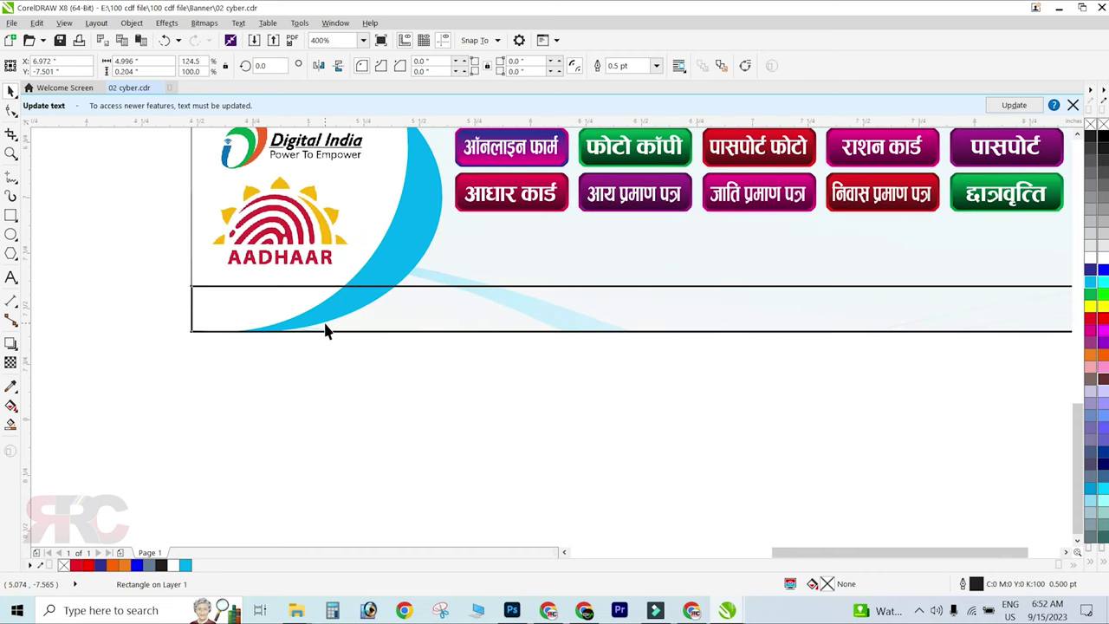
scroll(329, 329, "down", 1)
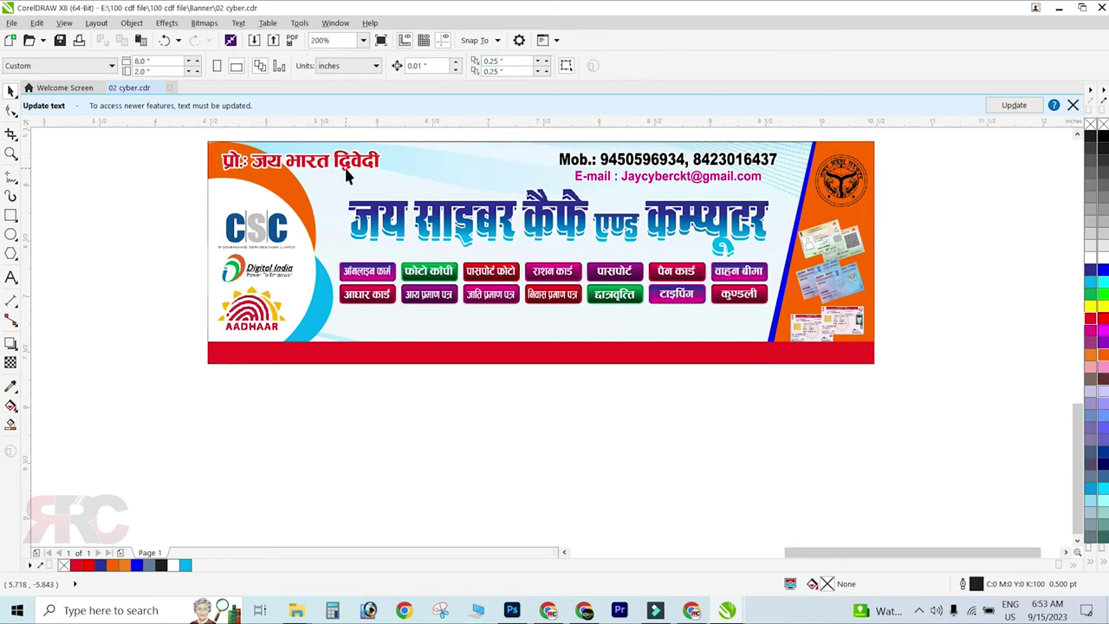
- Drop a copy of the proprietor's name text onto the red bottom strip
left_click_drag(344, 157, 541, 354)
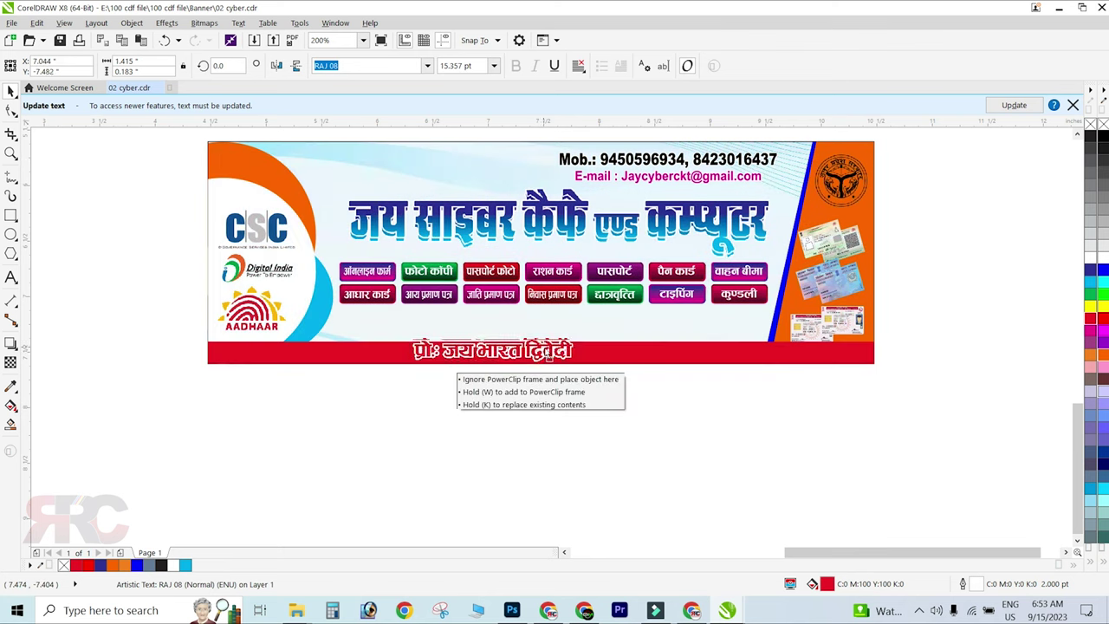
right_click(542, 354)
left_click_drag(542, 354, 542, 353)
- Recolour the orange right-hand panel cyan
left_click(743, 430)
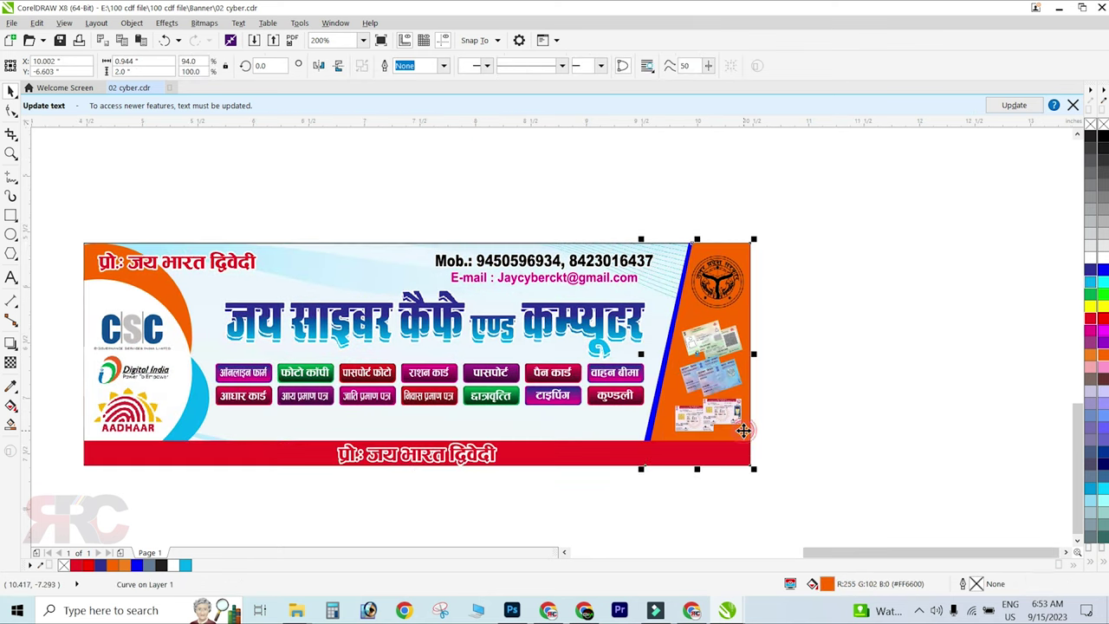
left_click(1089, 283)
left_click(861, 323)
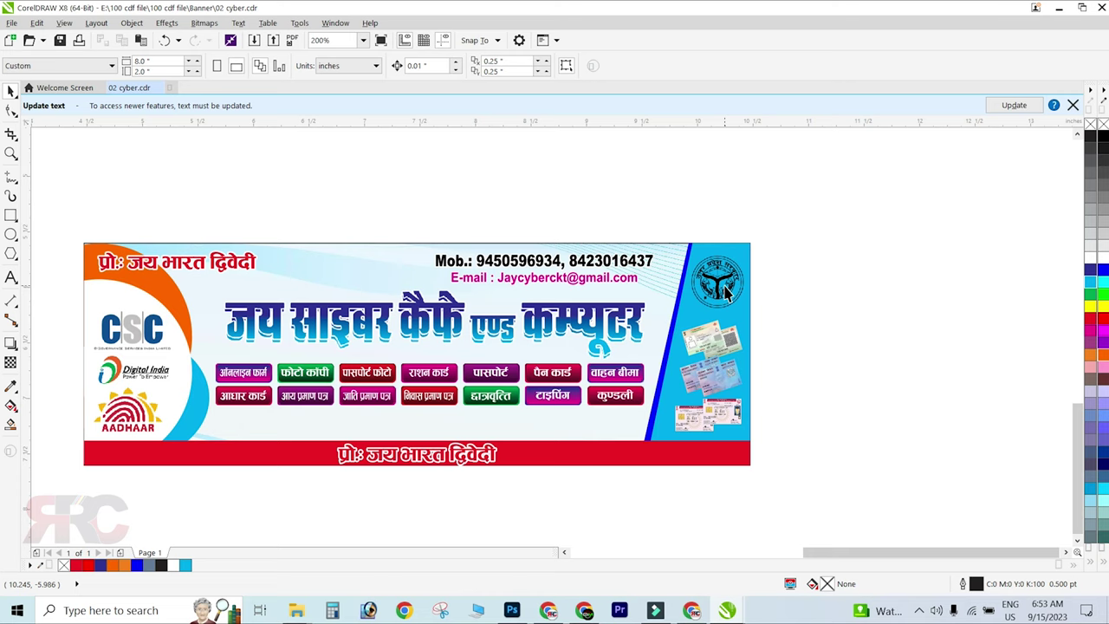
type("d")
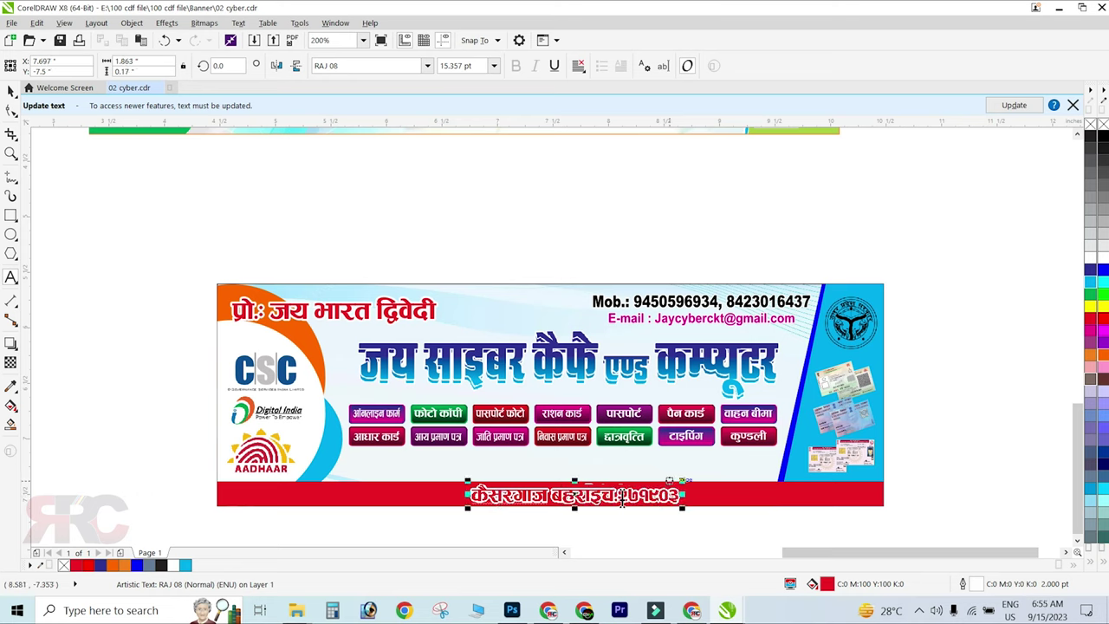
- Switch the address text to a readable font and insert the street name before the town
scroll(664, 538, "up", 1)
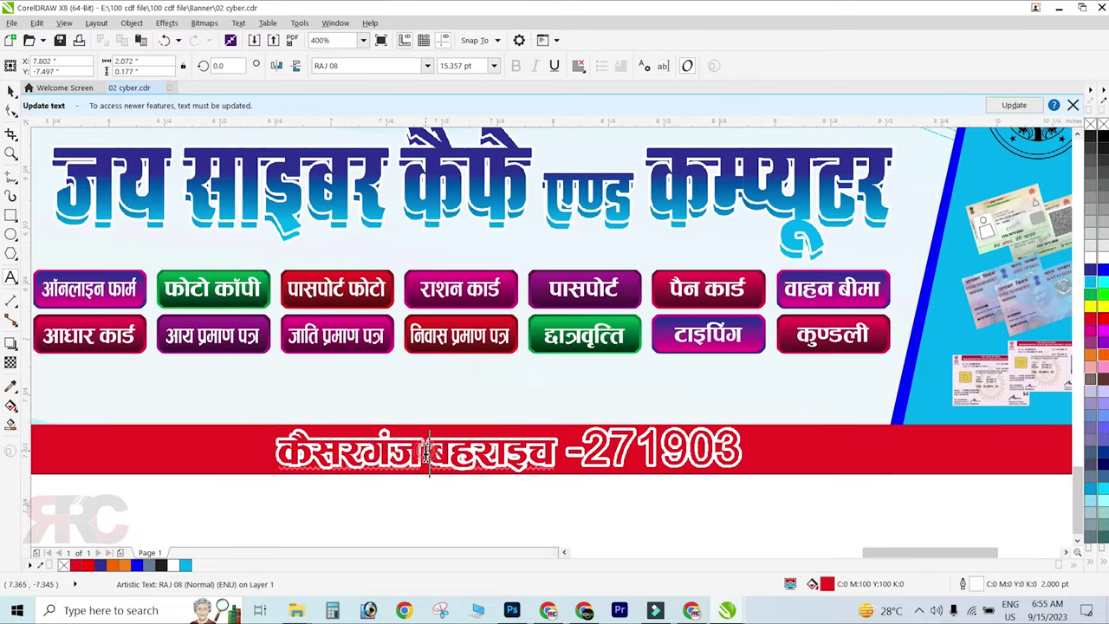
scroll(392, 463, "down", 1)
left_click(542, 522)
left_click(742, 453)
key("F8")
left_click(331, 460)
scroll(332, 460, "up", 2)
type("पीपल वा")
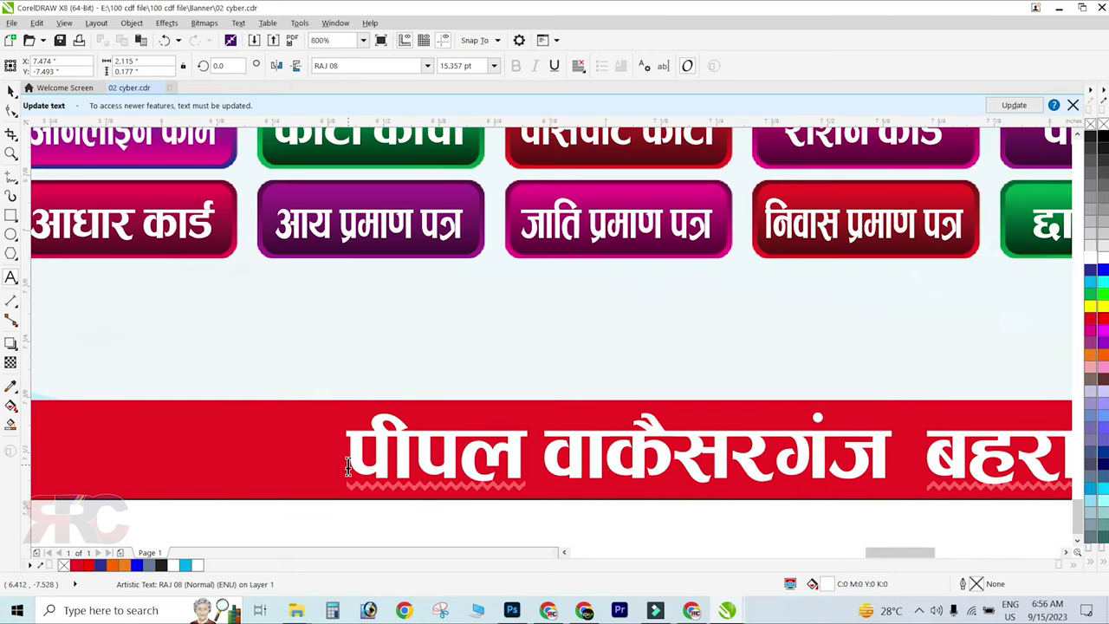
type("ली गली")
- Make the PIN code in the address line bold at 12 pt
left_click(10, 90)
key("F4")
key("F8")
scroll(676, 379, "up", 2)
left_click_drag(547, 360, 764, 387)
left_click(515, 65)
left_click(459, 65)
type("12")
key("Return")
- Scale the address text up to nearly span the red strip
left_click(10, 90)
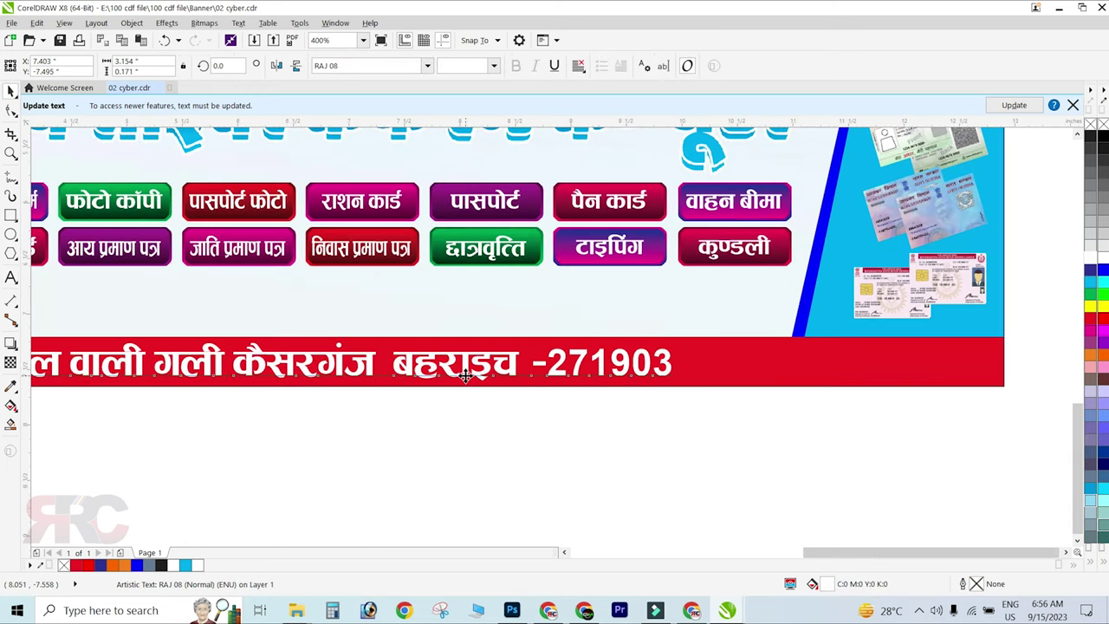
scroll(624, 364, "up", 1)
scroll(780, 381, "down", 2)
scroll(840, 400, "down", 1)
left_click_drag(861, 359, 987, 349)
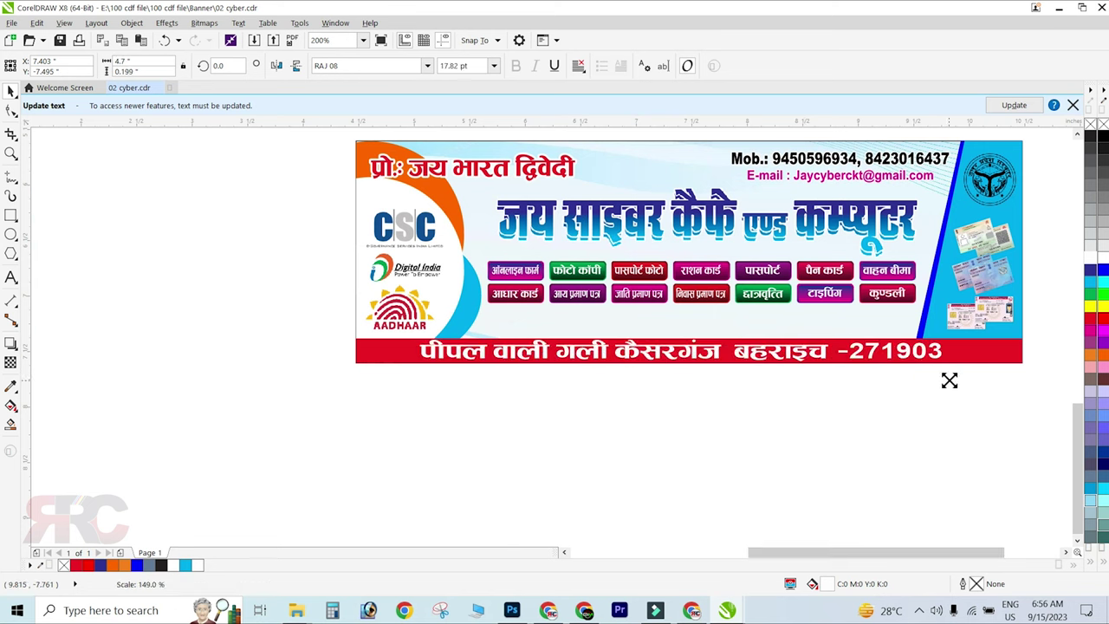
left_click(624, 413)
scroll(623, 414, "down", 1)
scroll(578, 385, "up", 1)
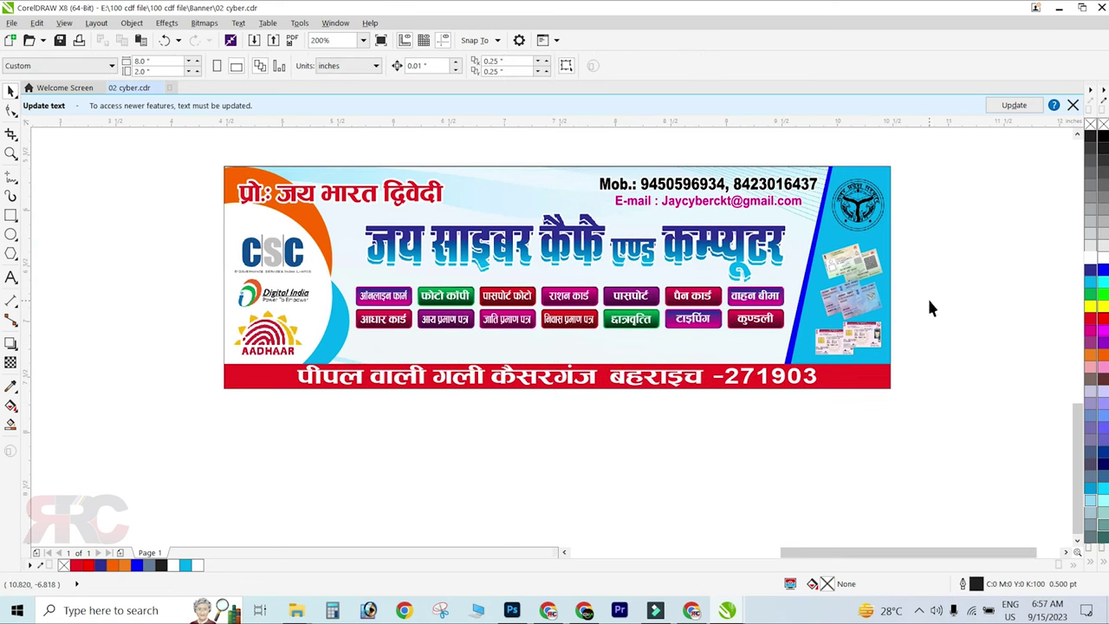
- Select all 60 objects of the 6×2 inch banner and group them with Ctrl+G
scroll(564, 332, "up", 1)
scroll(564, 331, "down", 2)
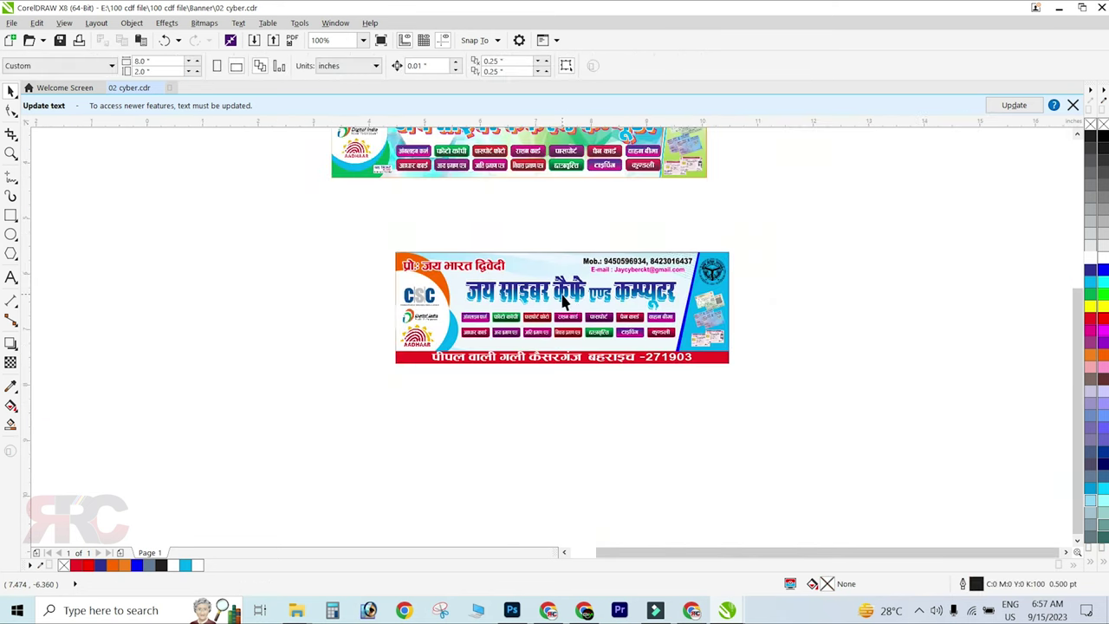
scroll(557, 310, "up", 1)
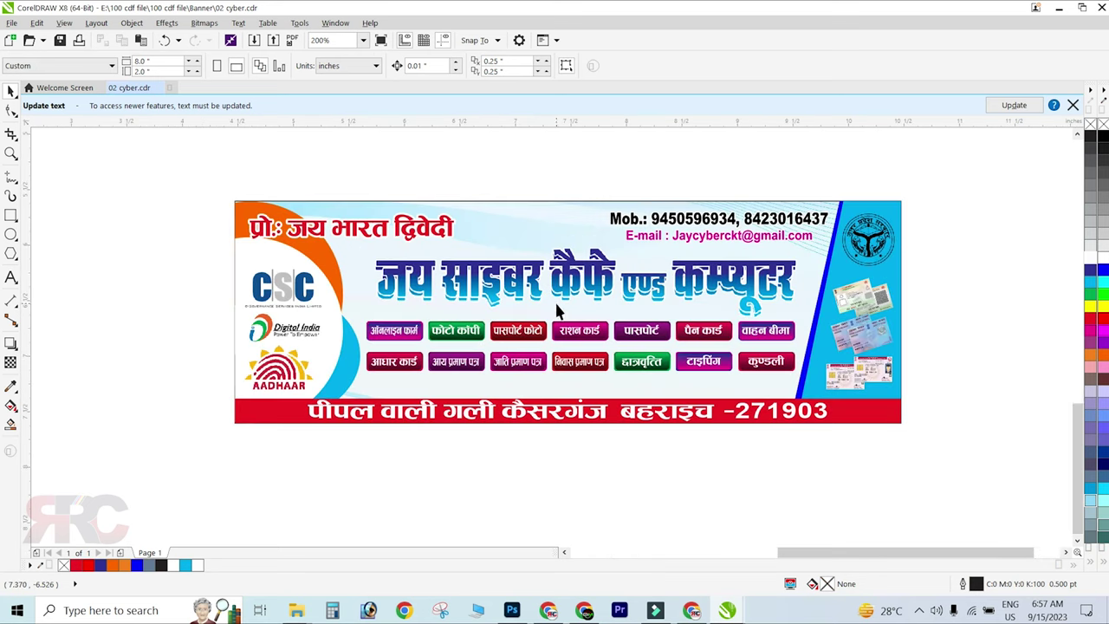
left_click_drag(179, 163, 957, 475)
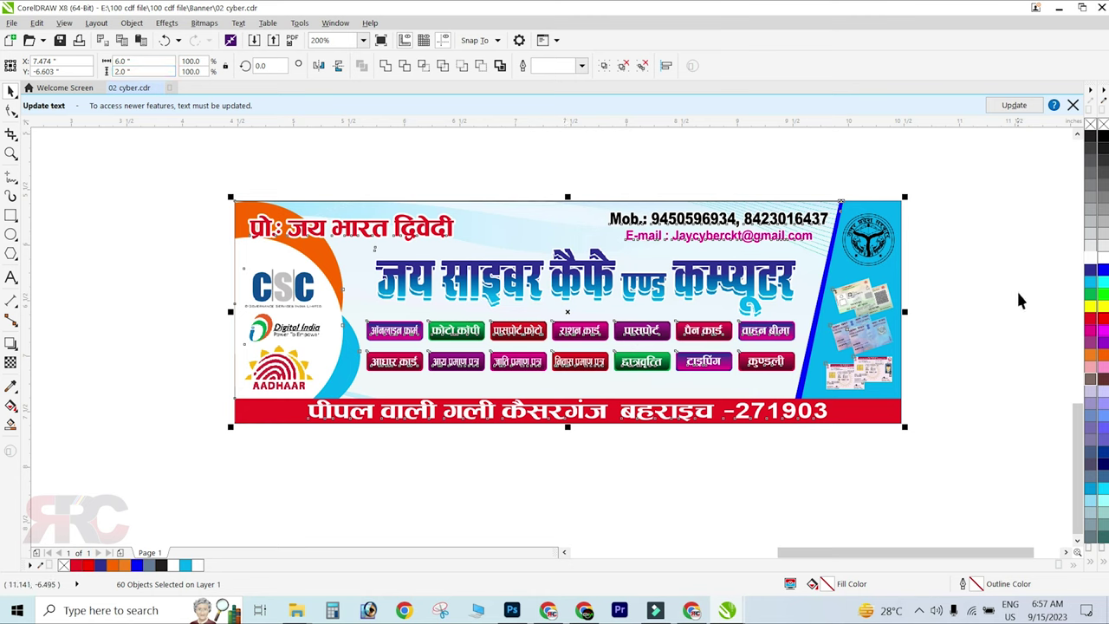
left_click(263, 185)
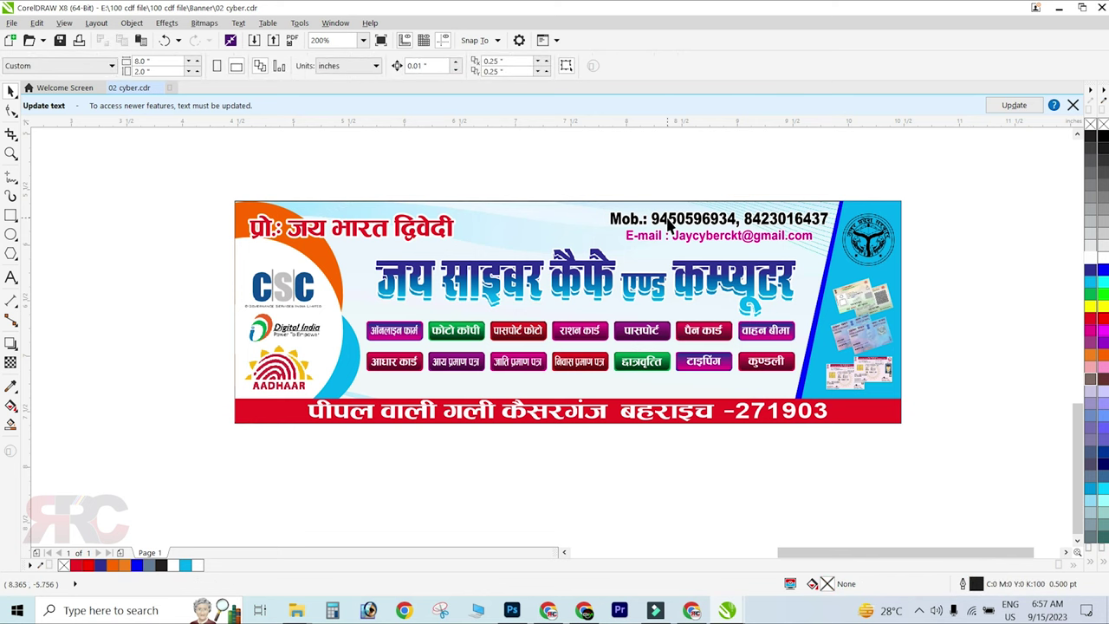
left_click_drag(188, 171, 972, 475)
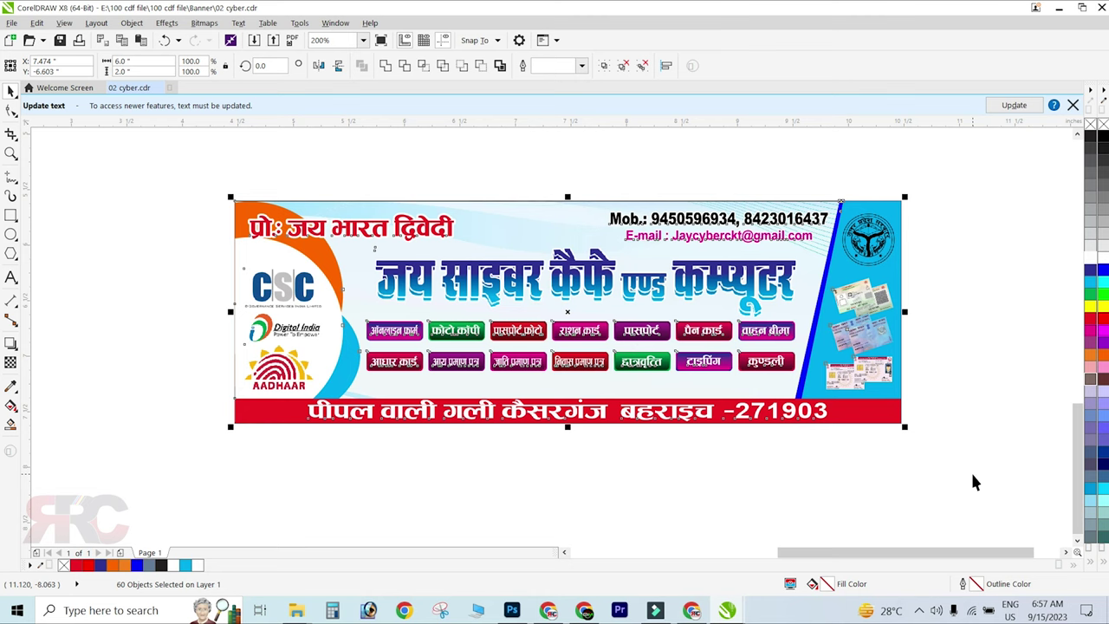
key("ctrl+g")
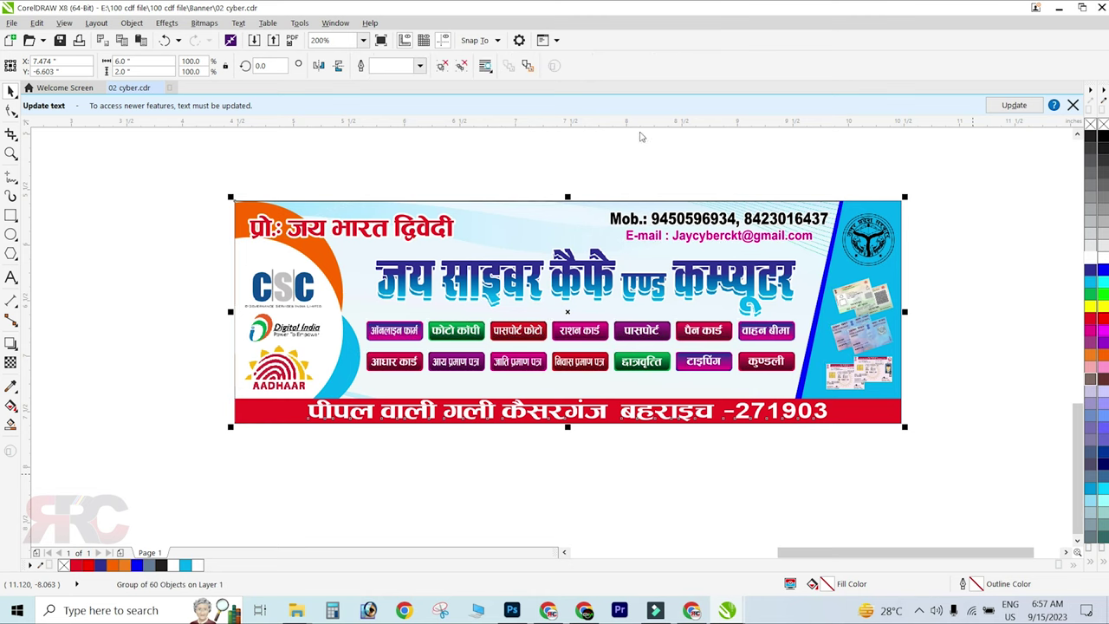
- Save only the selected banner to the Desktop as 'cyber banner 6x2 inch'
key("ctrl+shift+s")
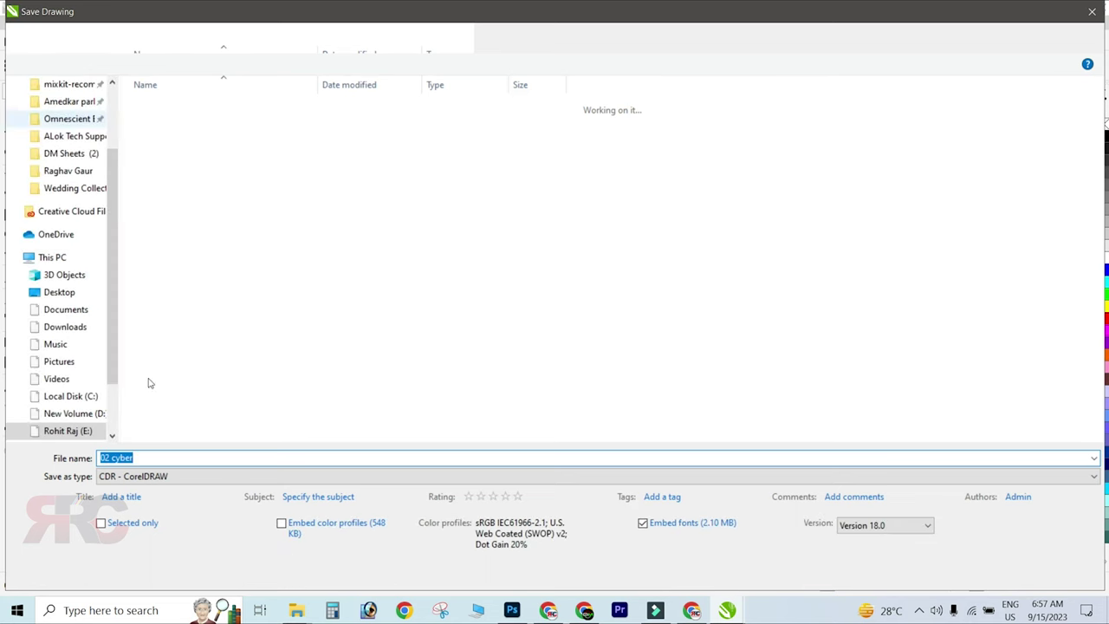
left_click(100, 522)
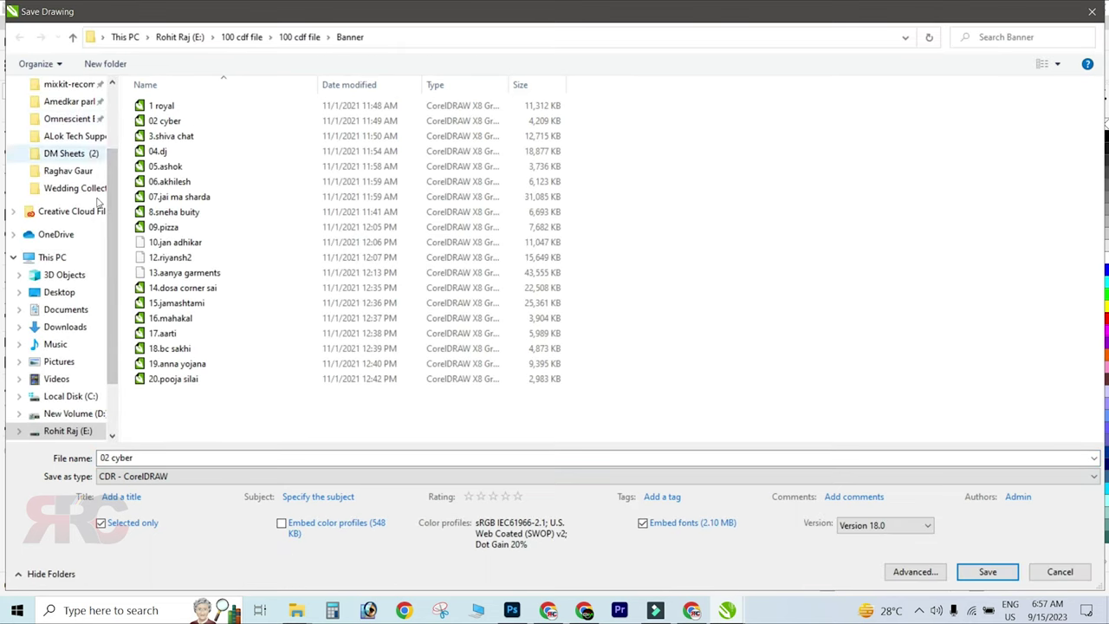
scroll(98, 202, "up", 2)
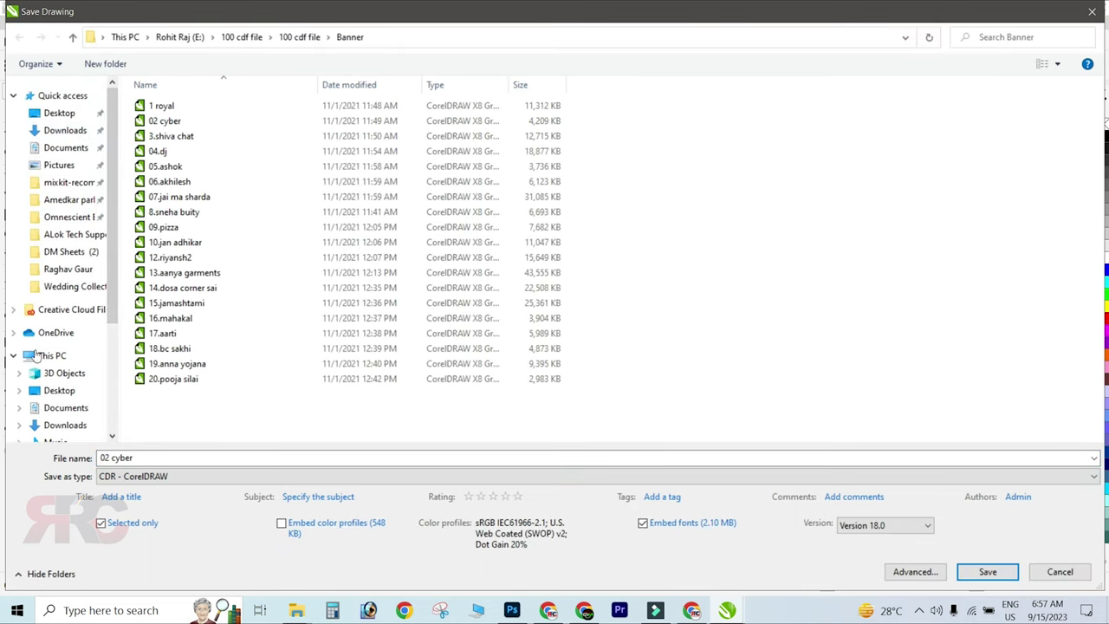
left_click(59, 112)
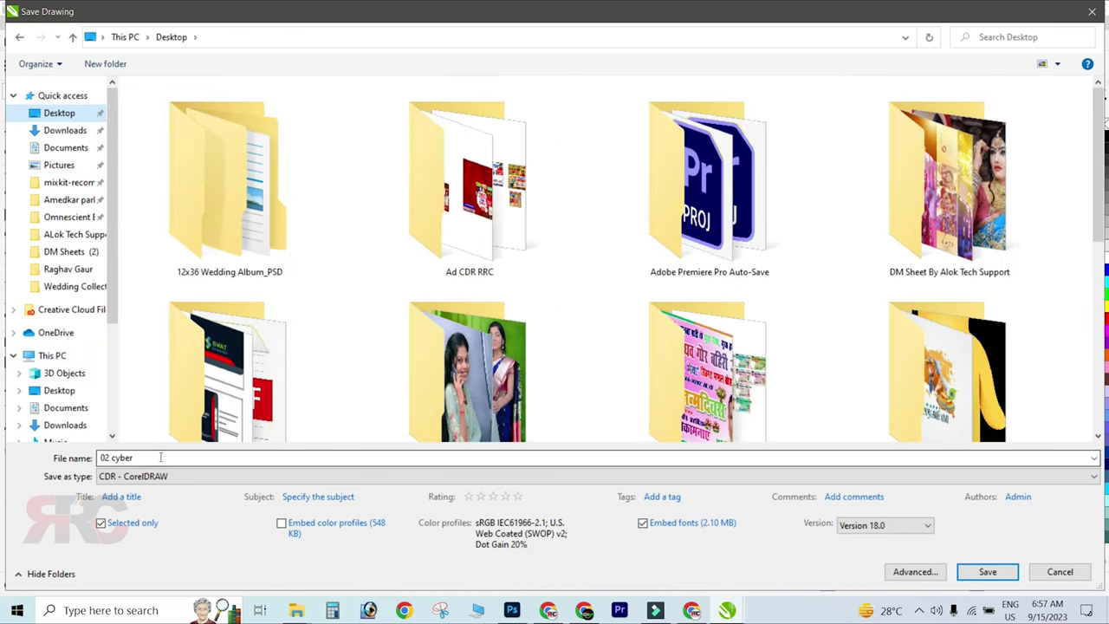
left_click(121, 460)
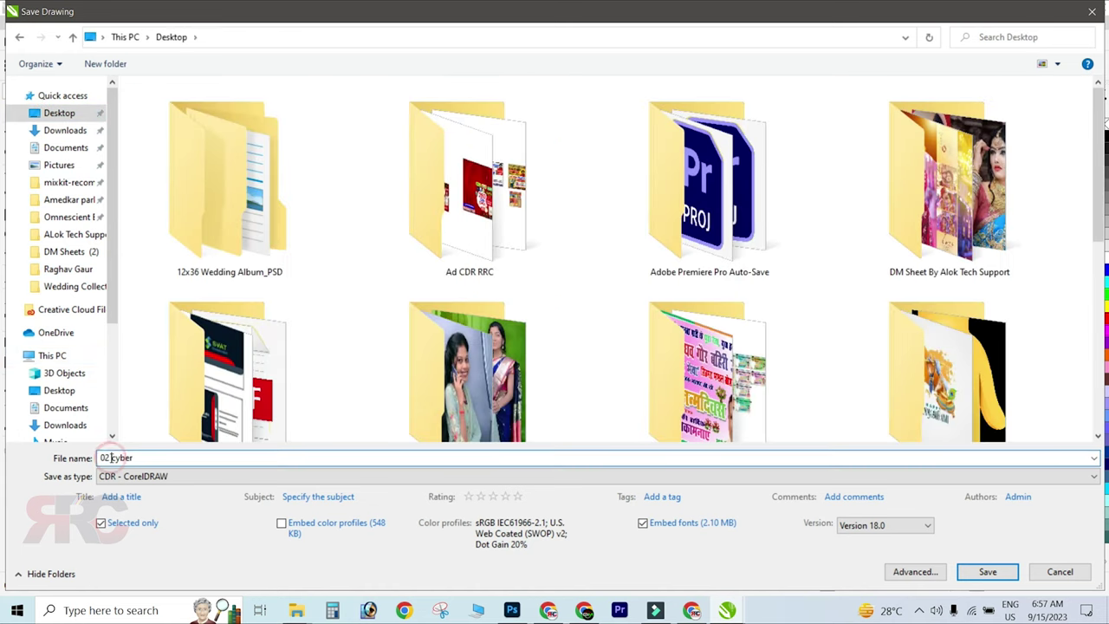
type("banner 6x2 inch")
left_click(151, 457)
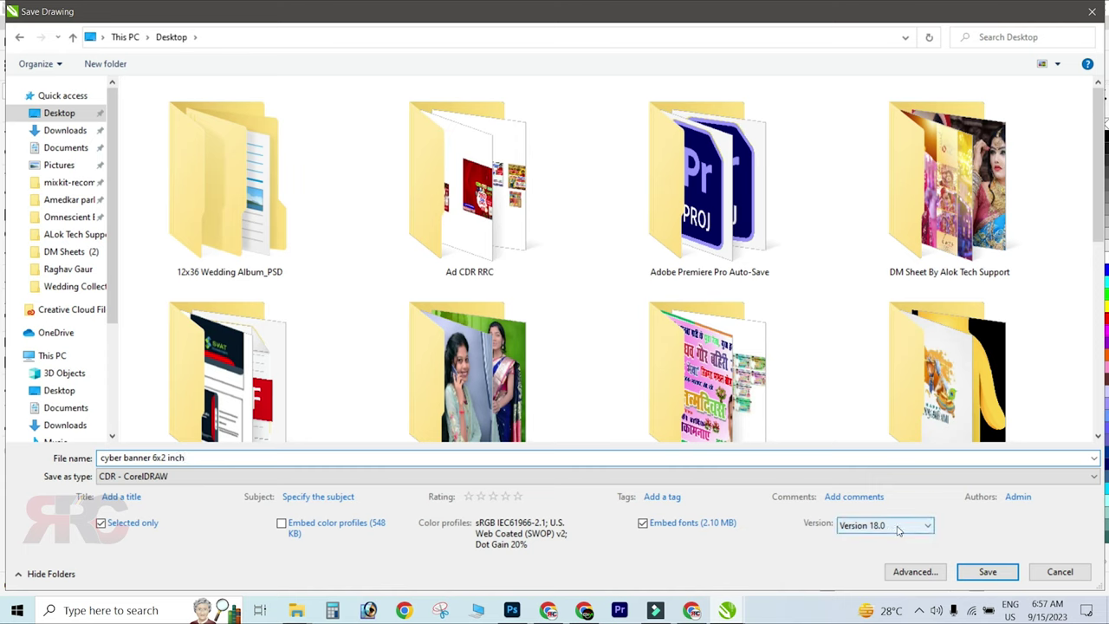
left_click(986, 572)
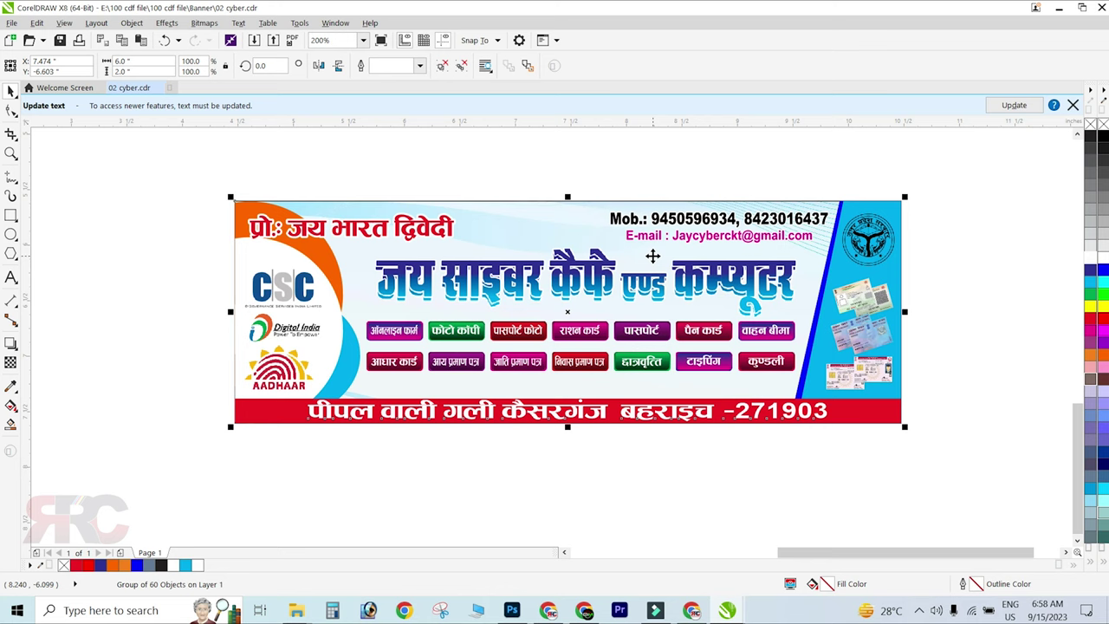
- Export the banner as a JPG named 'cyber banner' to the Desktop
key("ctrl+e")
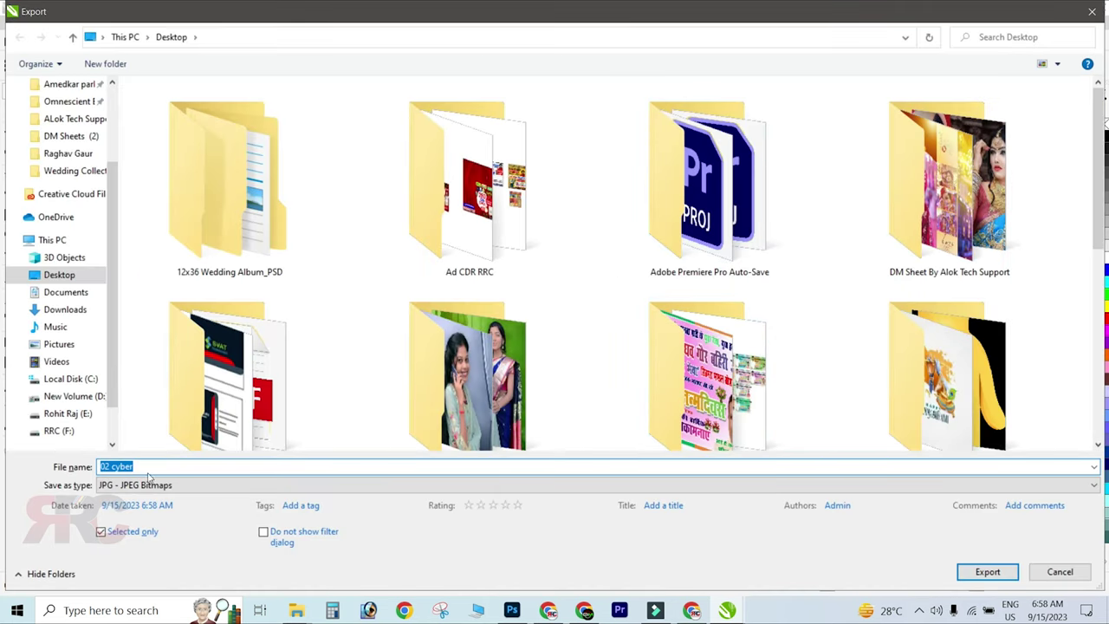
left_click(113, 465)
left_click(146, 467)
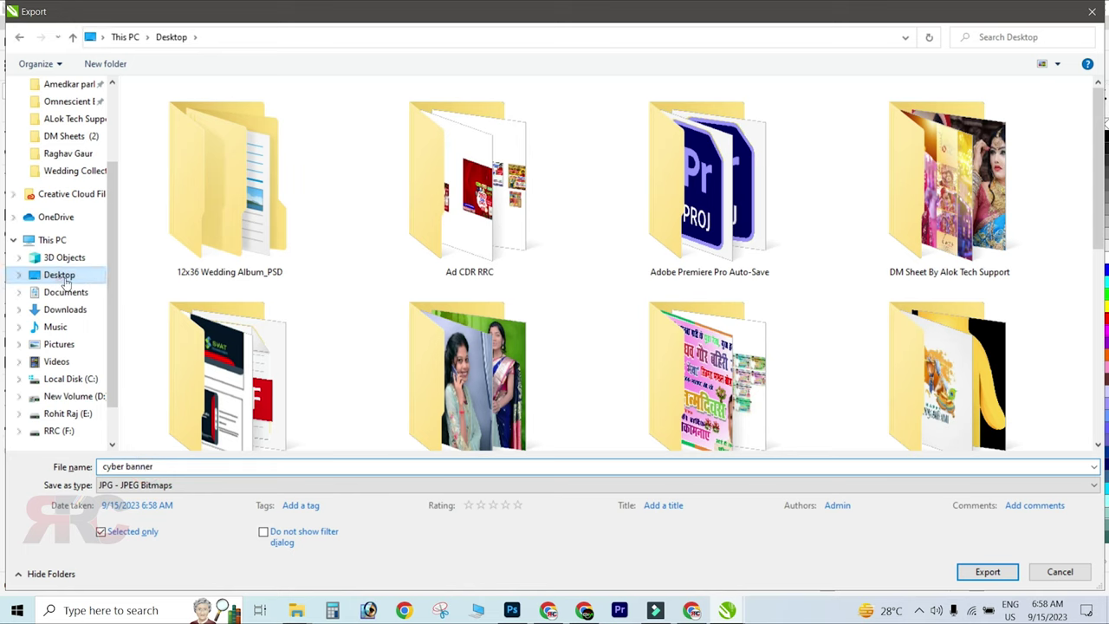
left_click(987, 572)
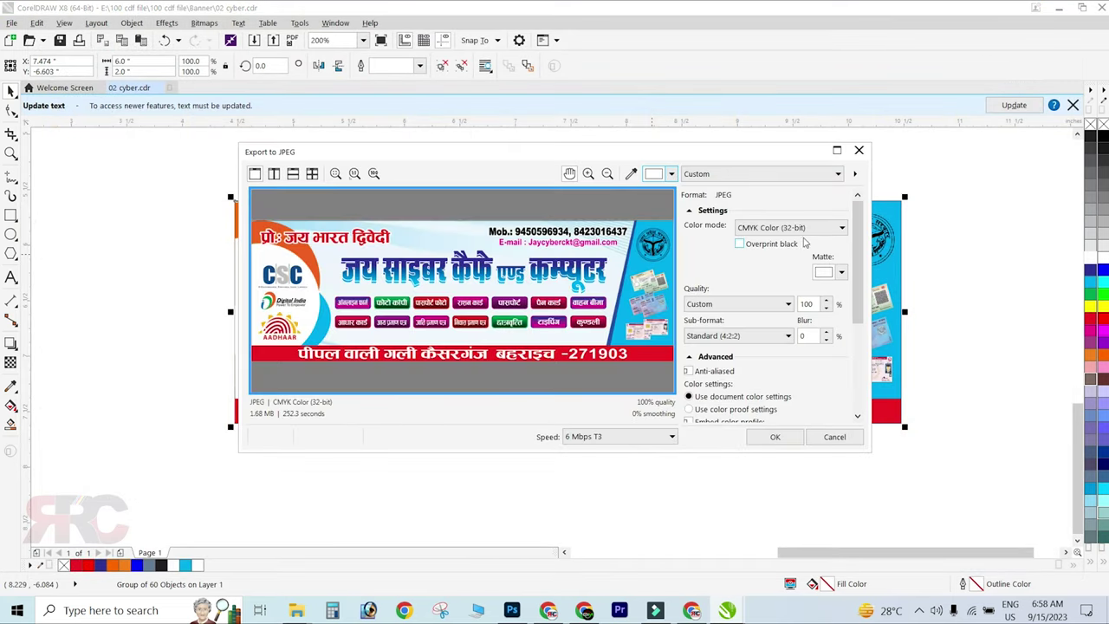
- Set the JPEG export to RGB Color (24-bit) at 200 dpi and confirm
left_click(799, 227)
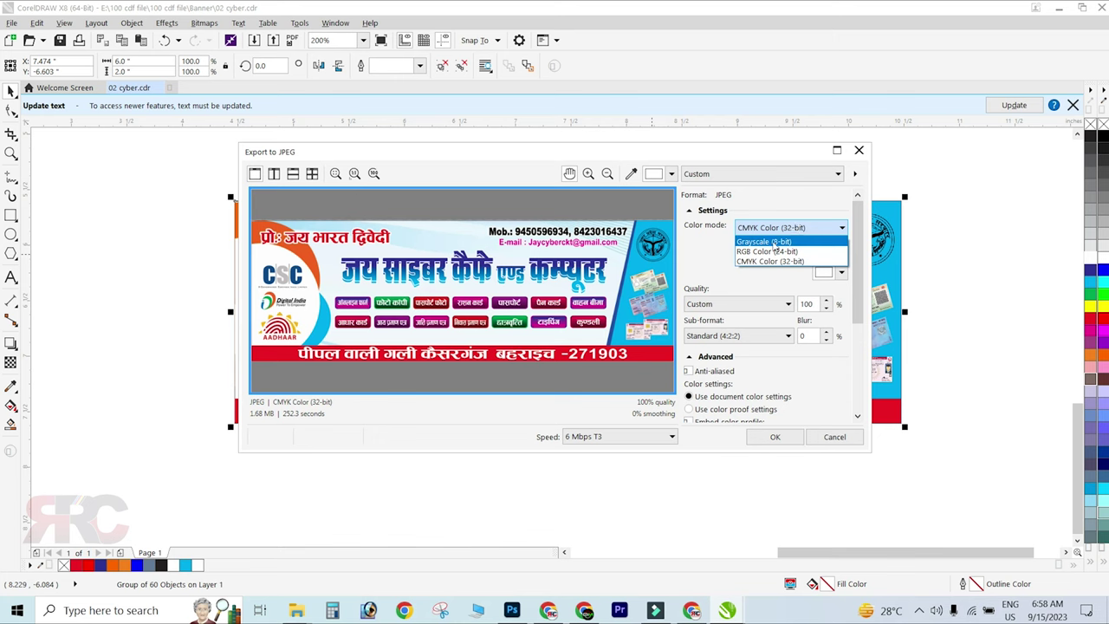
left_click(767, 251)
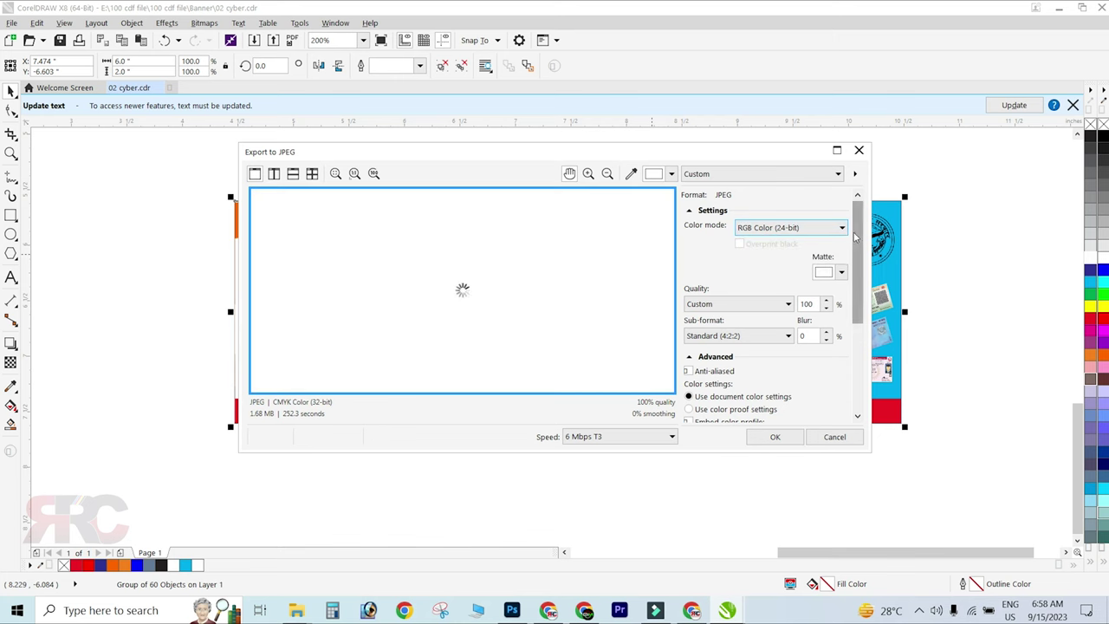
scroll(855, 226, "down", 3)
scroll(856, 227, "down", 2)
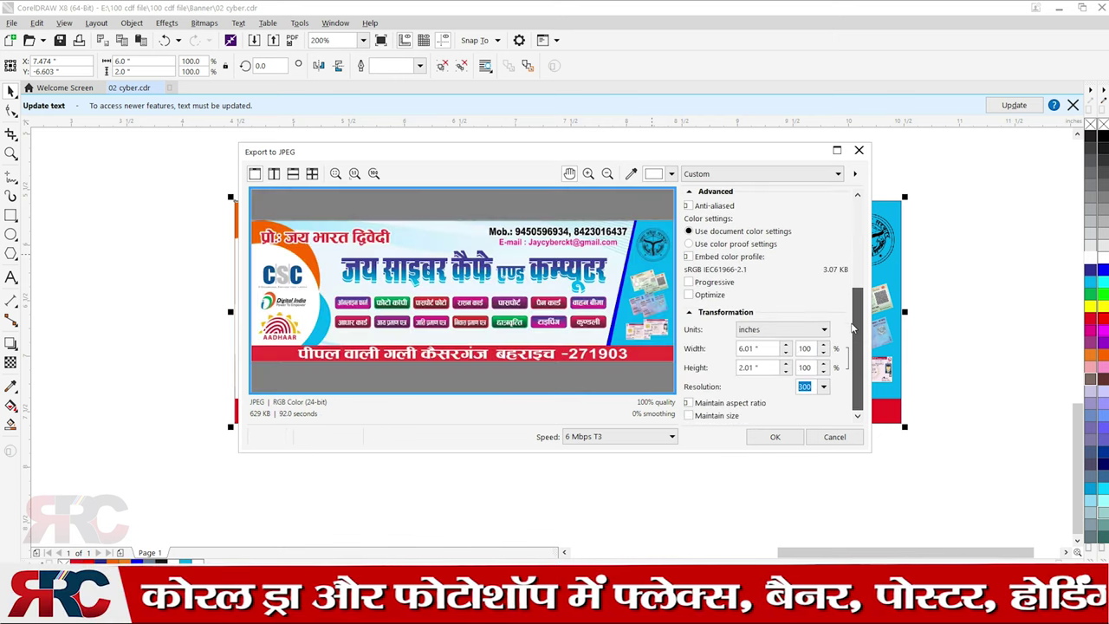
left_click(806, 384)
left_click(808, 386)
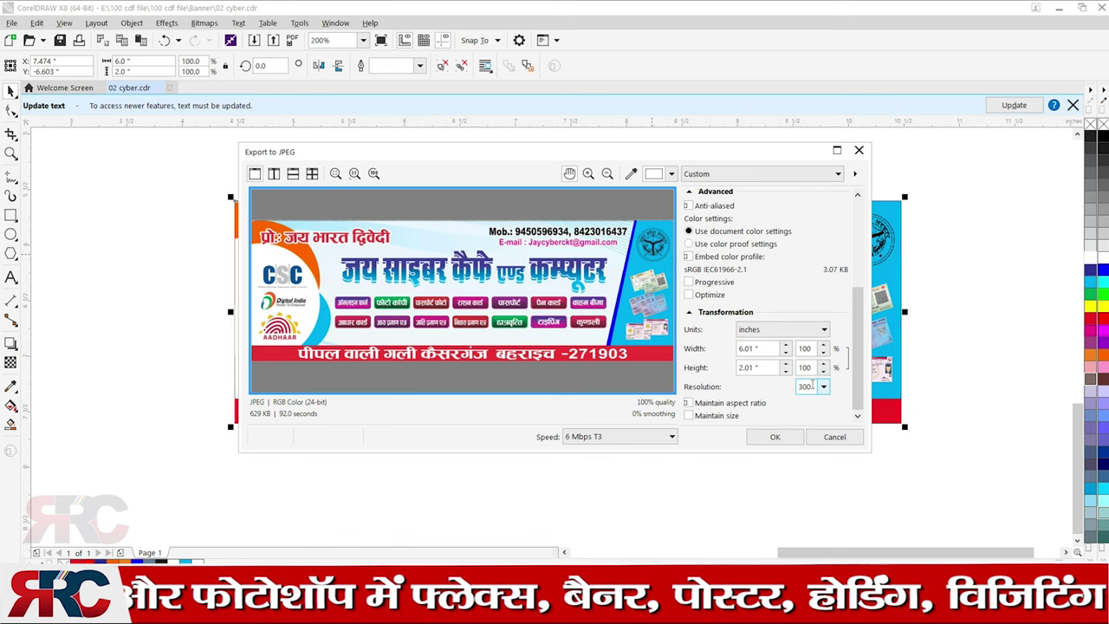
double_click(808, 385)
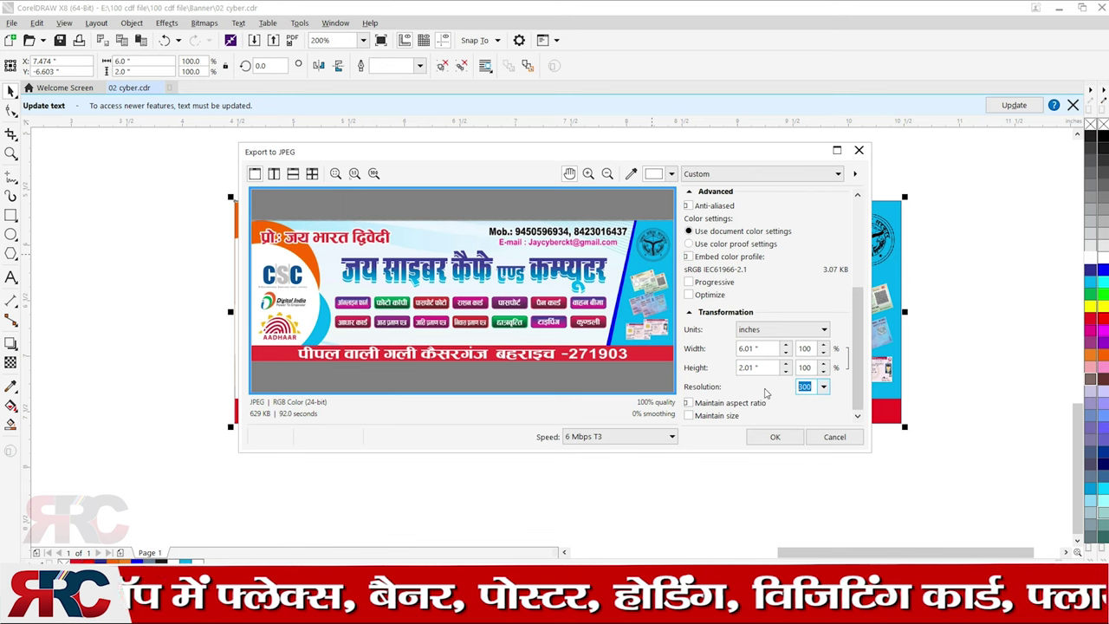
type("20")
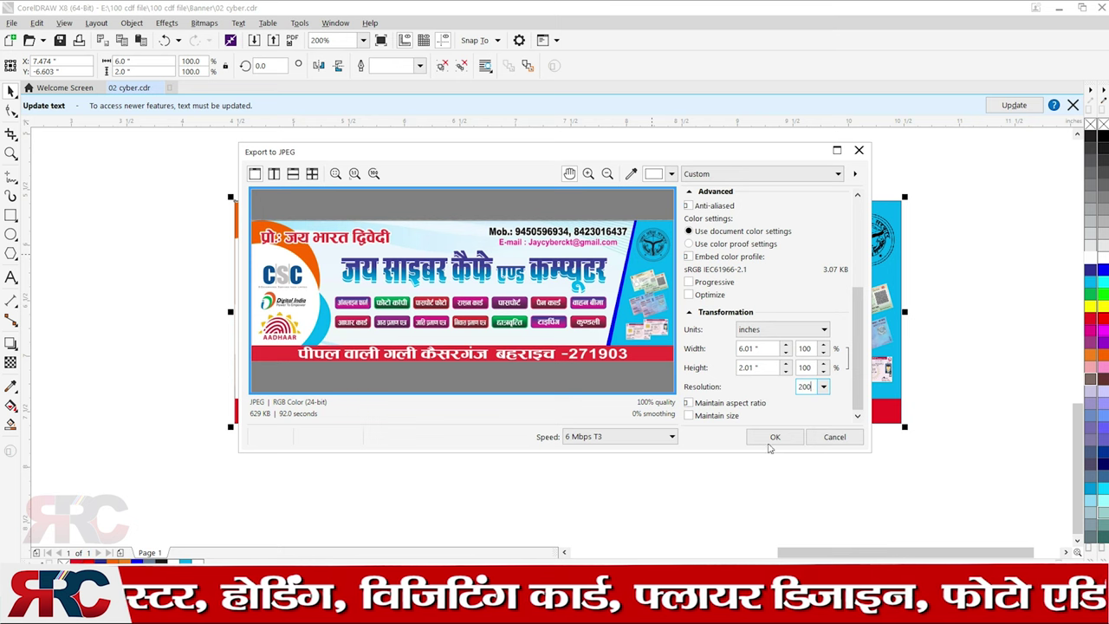
left_click(774, 439)
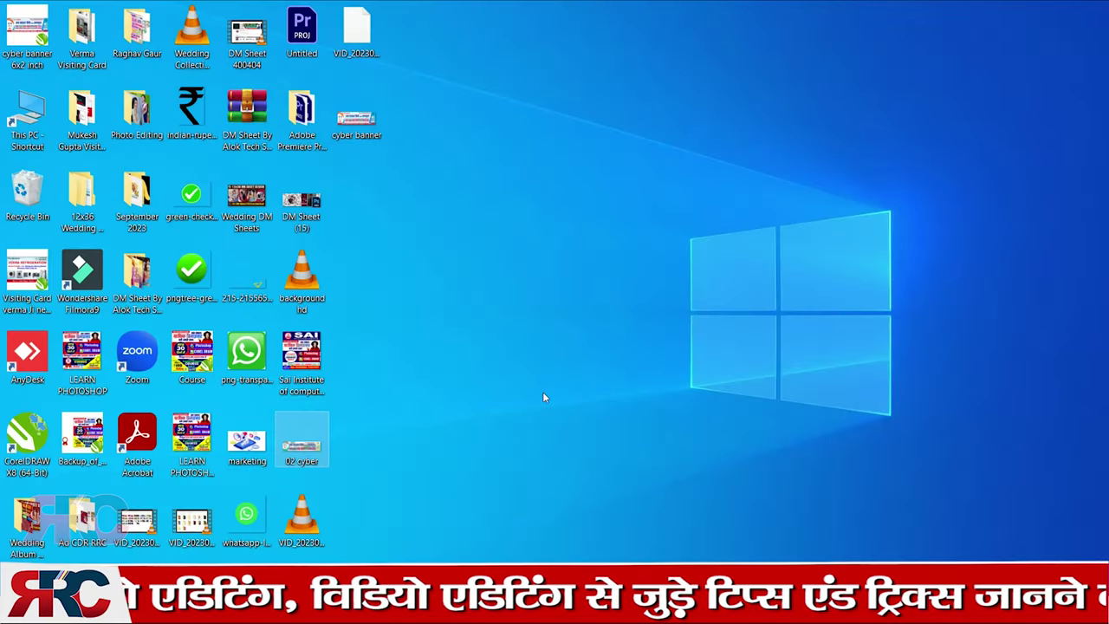
- Refresh the desktop and open the exported cyber banner.jpg in the viewer
right_click(483, 210)
left_click(519, 245)
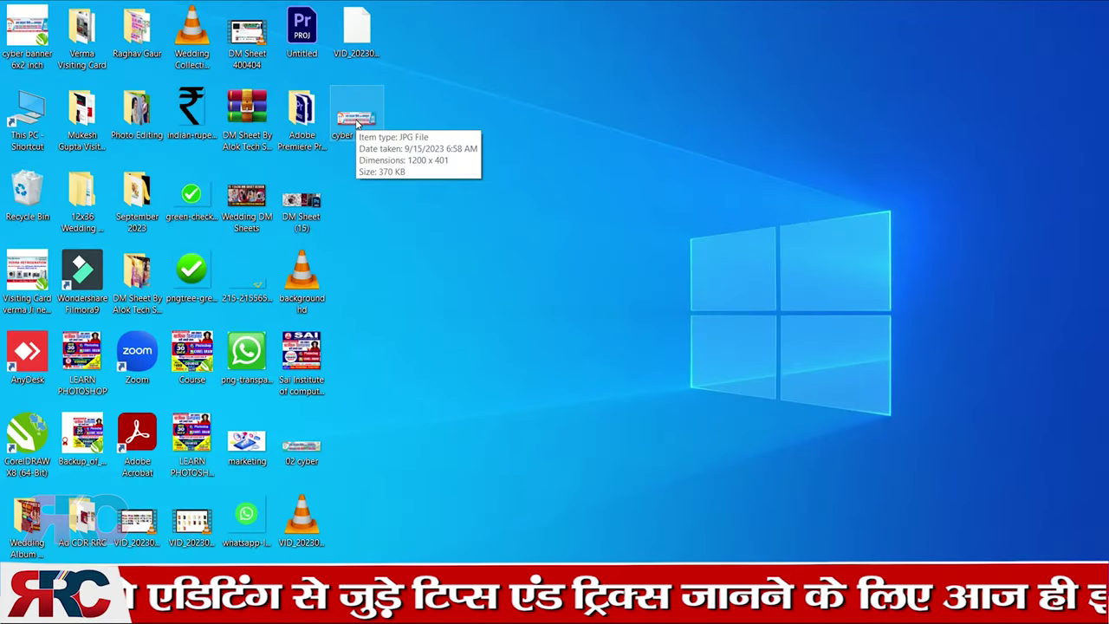
double_click(355, 122)
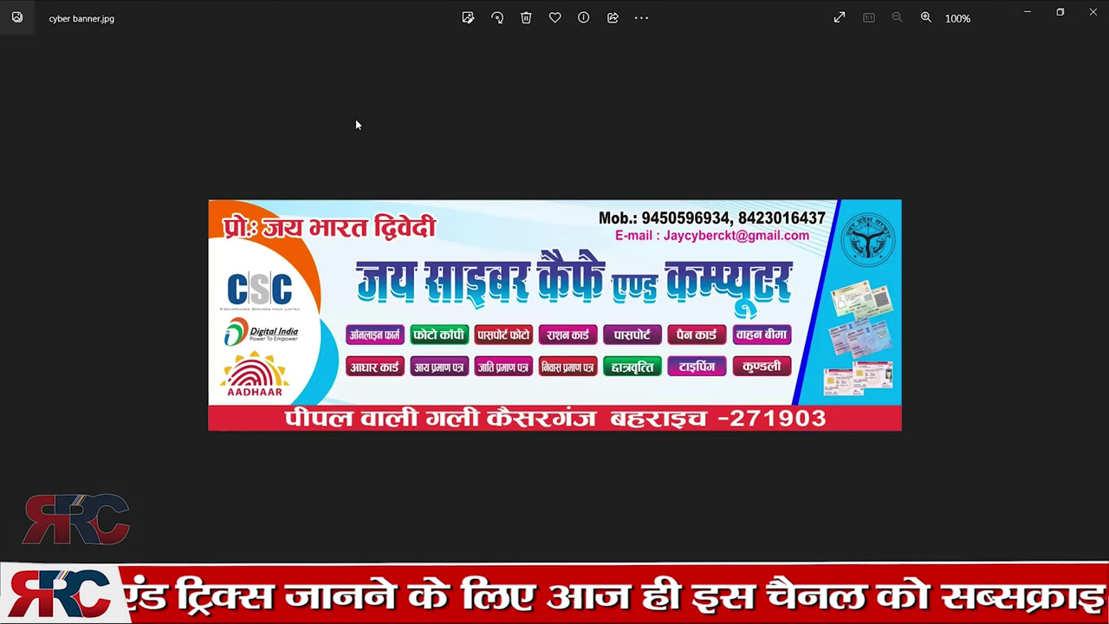
- Zoom the cyber banner photo in to 133% with Ctrl+Plus
mouse_move(554, 520)
key("ctrl+plus")
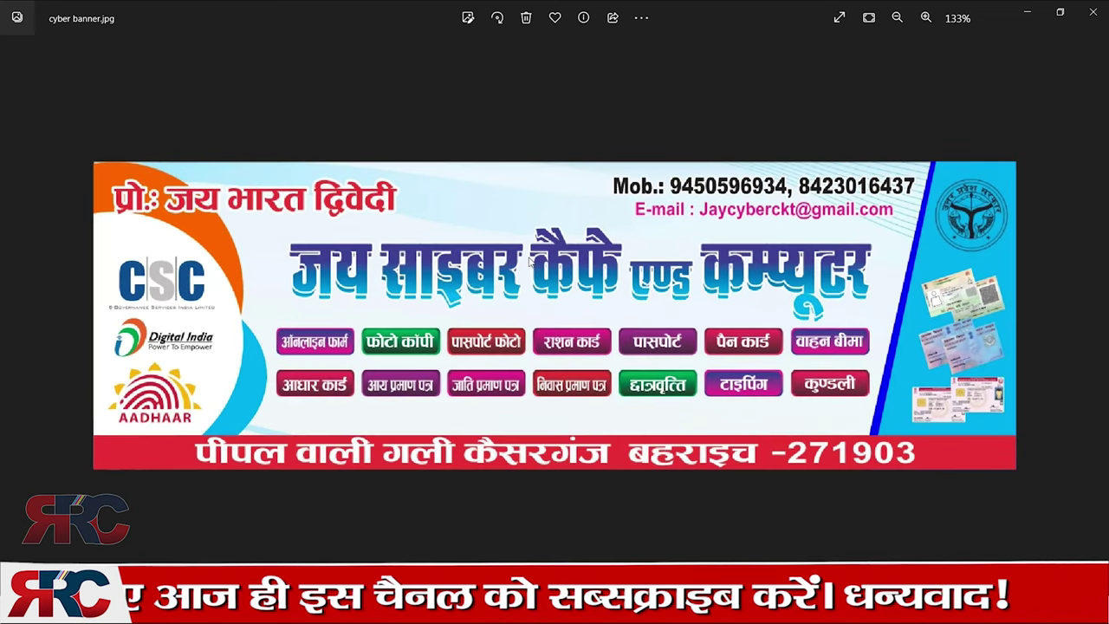